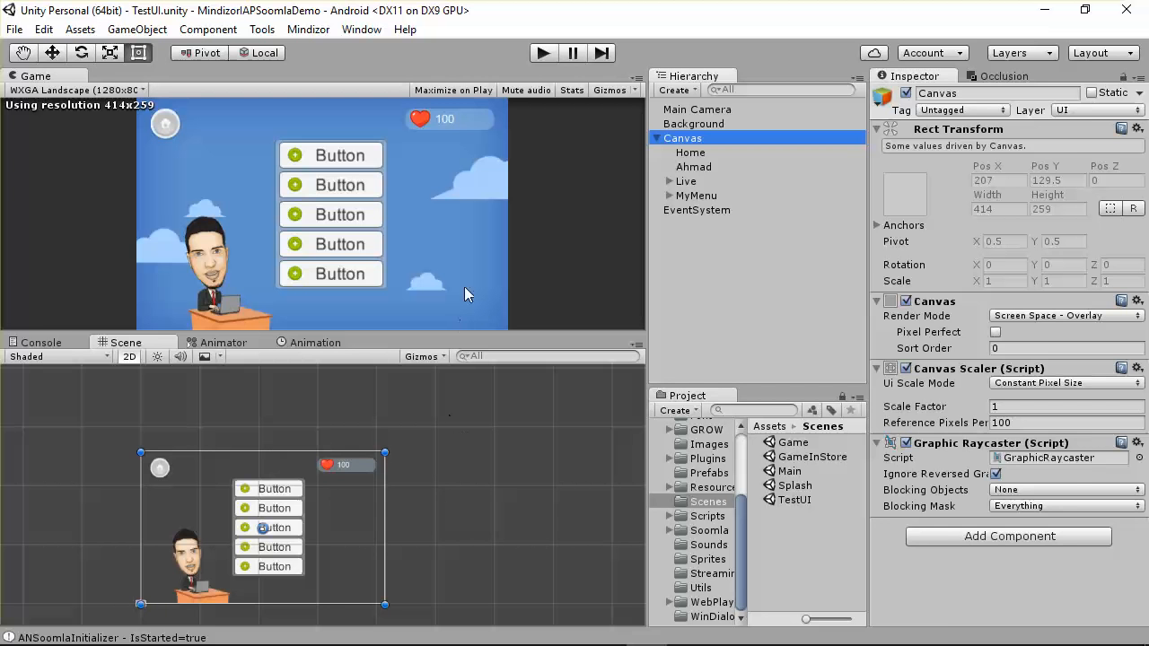
- Duplicate the Home button in the Canvas and rename the copy Close
click(691, 154)
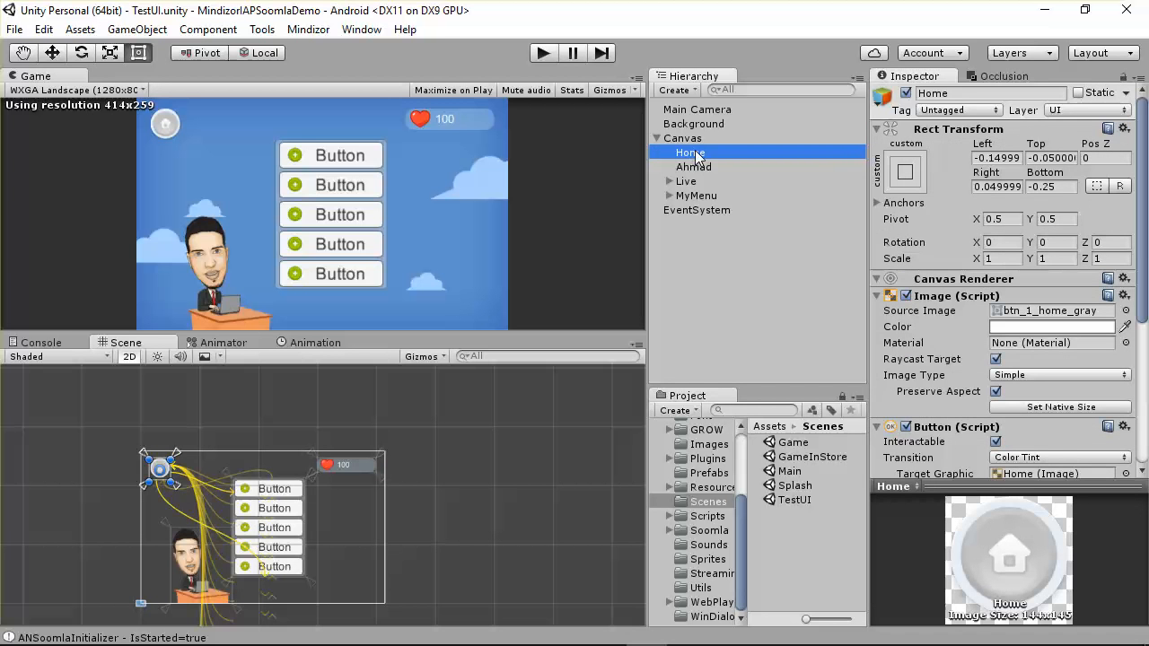
click(697, 154)
click(705, 167)
right_click(691, 154)
click(764, 228)
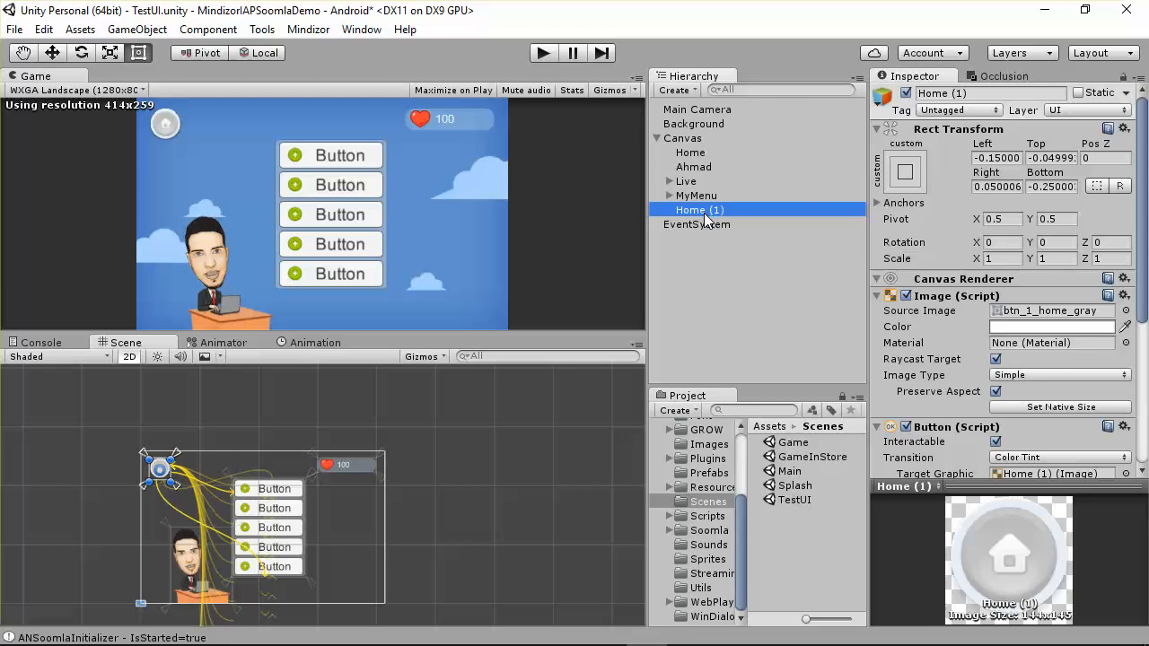
click(978, 94)
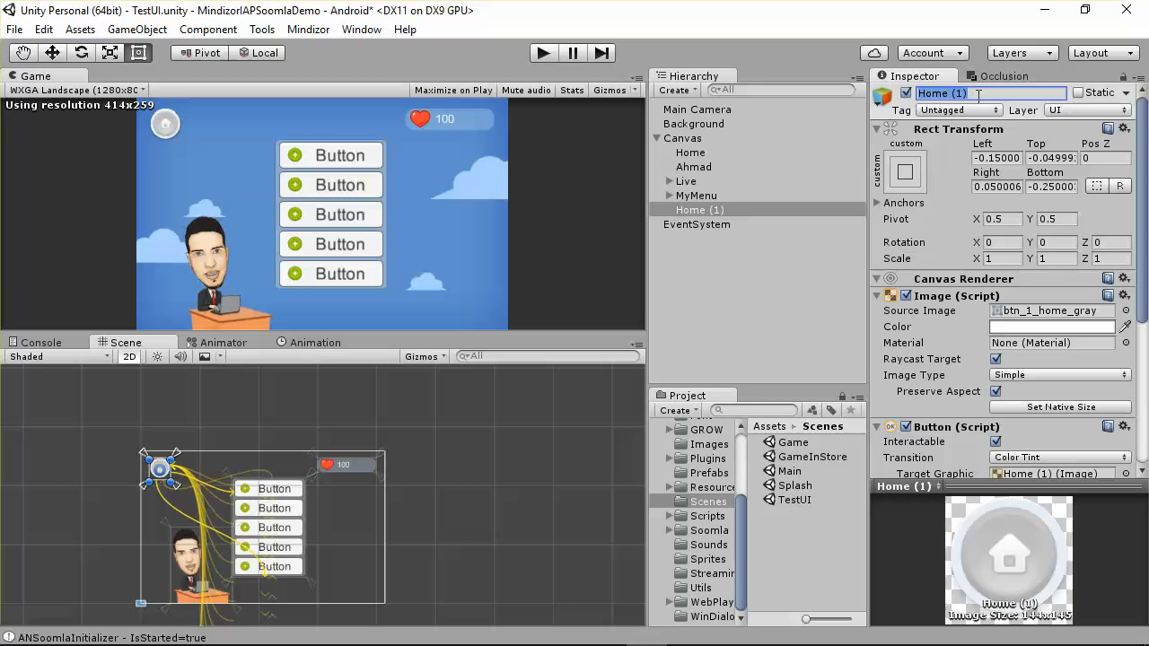
text(C)
key(Return)
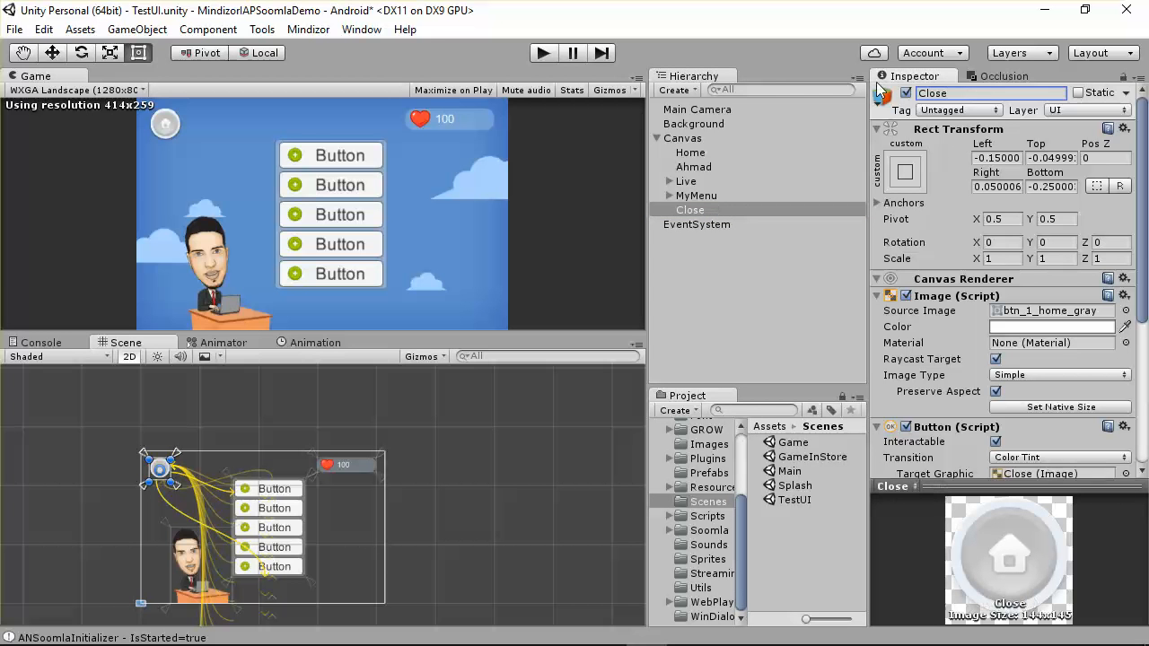
- Duplicate the Close button and rename the copy MenuButton
click(713, 216)
right_click(709, 212)
click(790, 283)
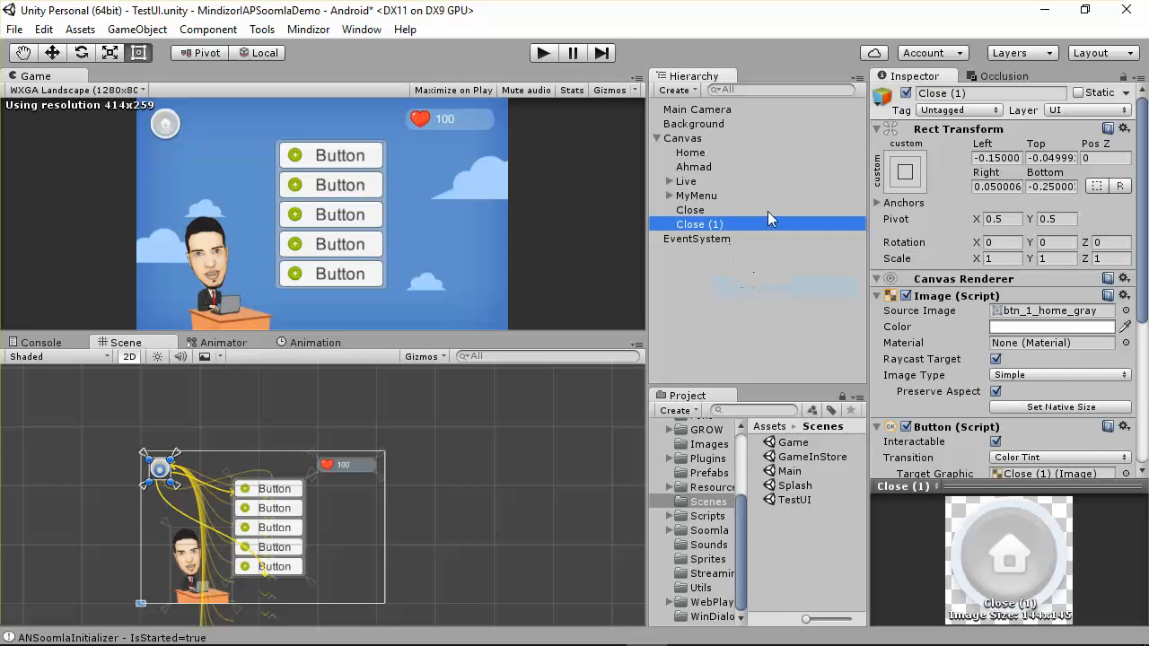
click(974, 93)
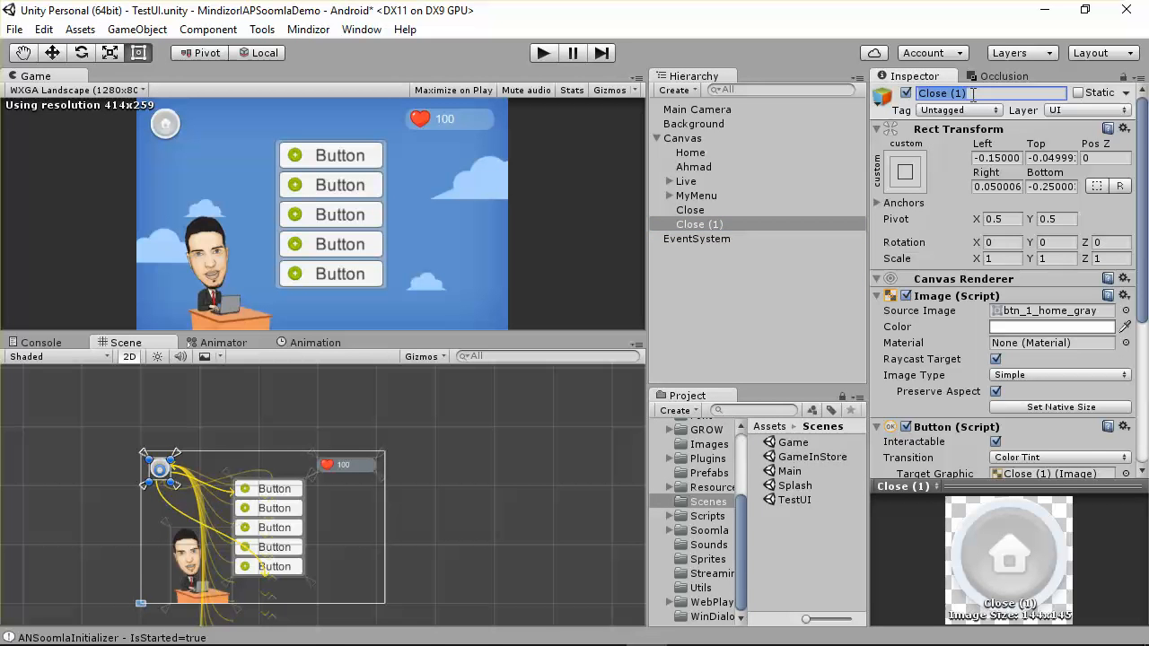
text(S)
key(BackSpace)
text(Menu)
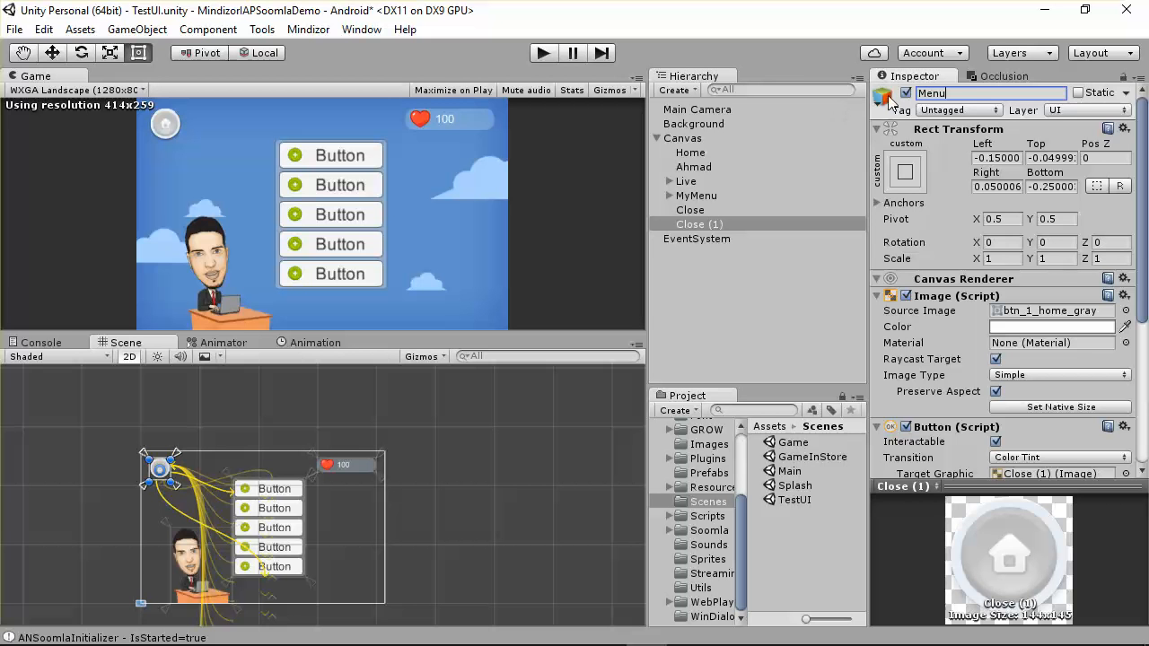
drag(977, 96, 848, 97)
click(985, 93)
text(Button)
key(Return)
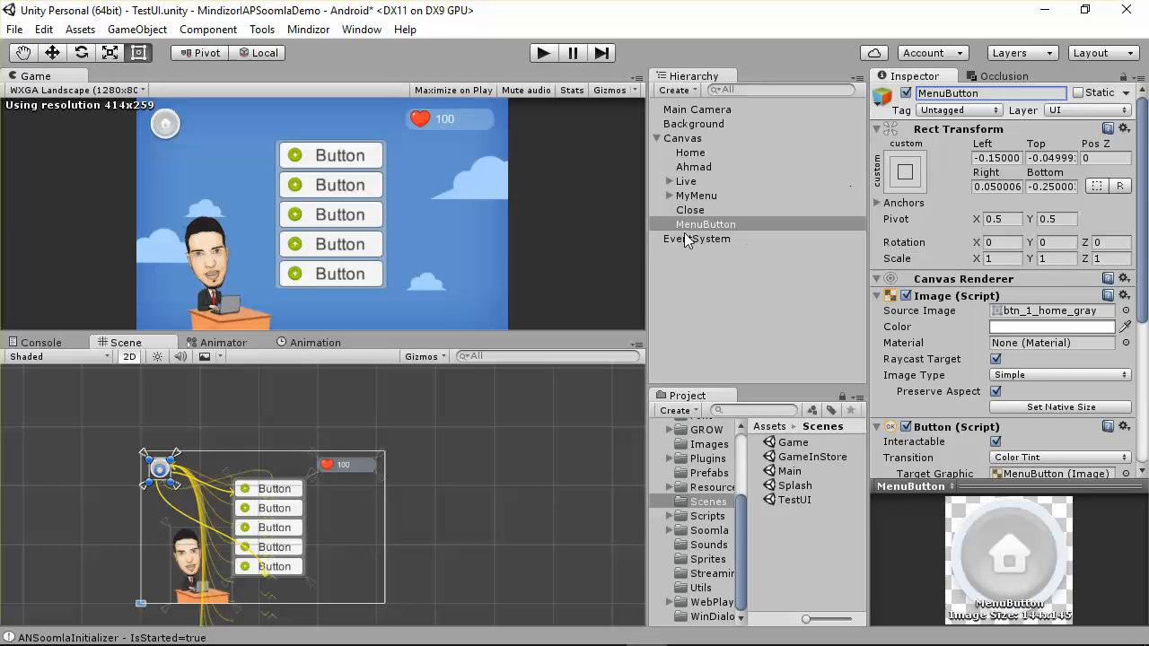
- Move MenuButton to the lower-right corner of the canvas, about 348 in Left offset and 202 in Top offset
double_click(714, 226)
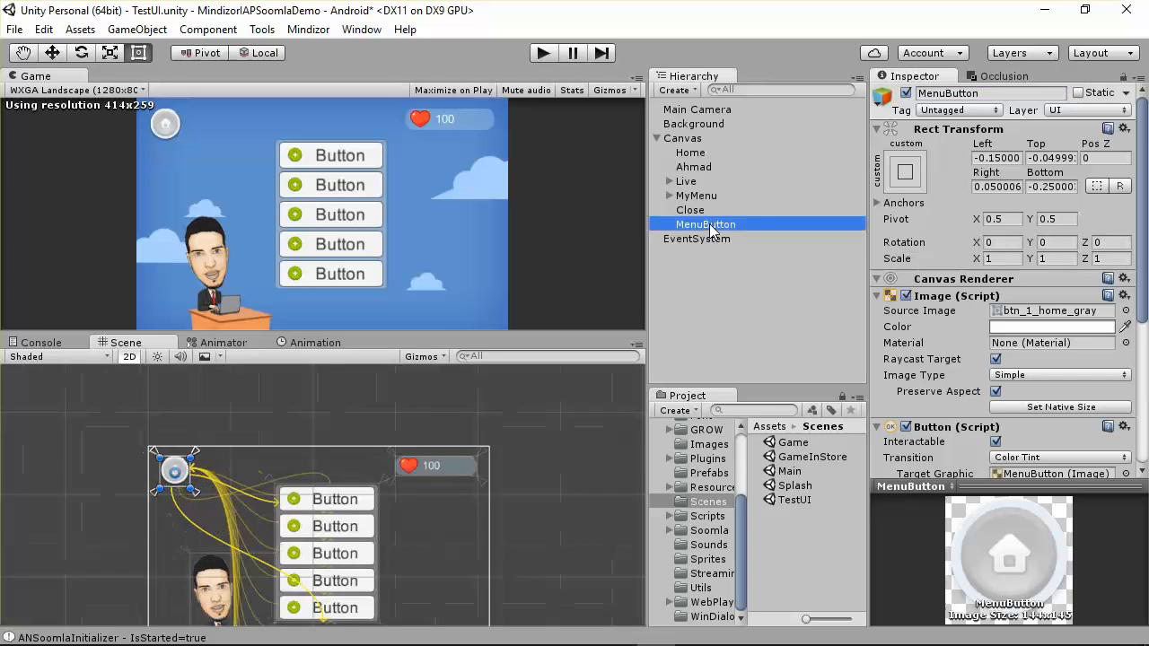
scroll(384, 459, down, 3)
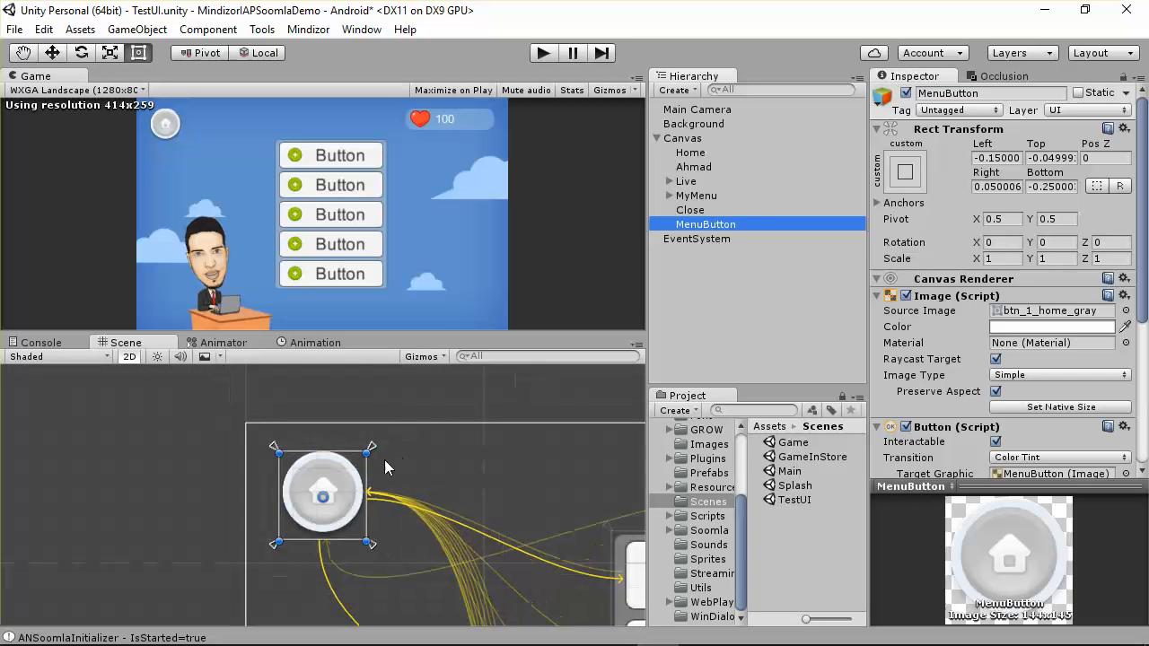
click(346, 506)
drag(345, 505, 1103, 310)
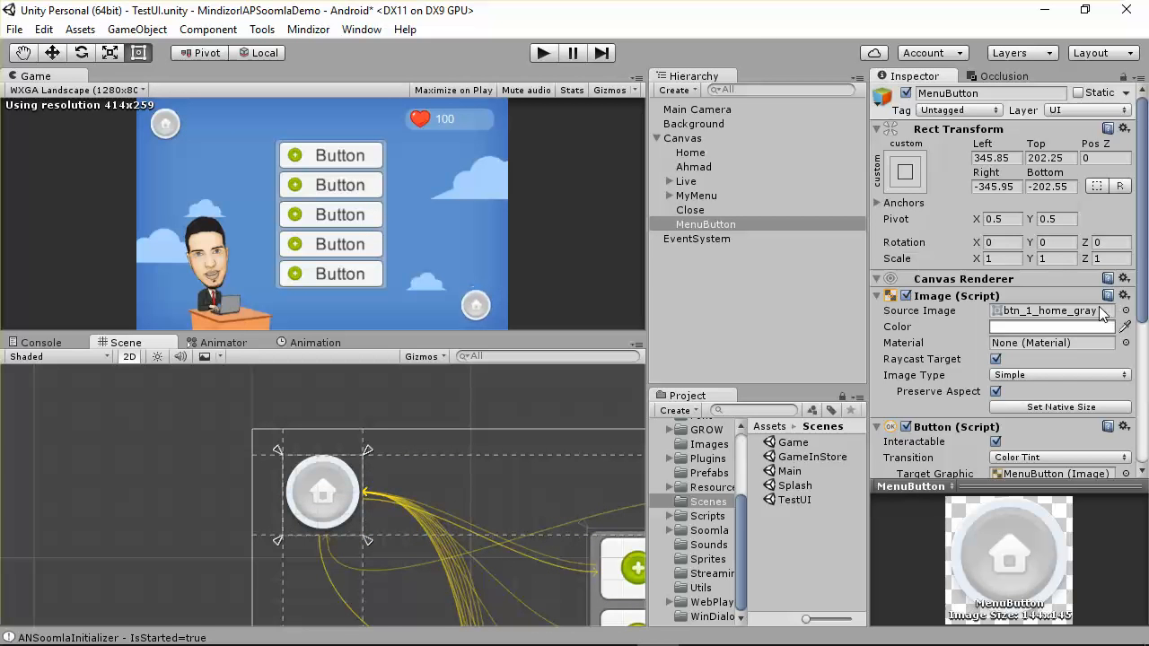
- Anchor MenuButton to the canvas's bottom right, then spread its anchors to match the button's own corners
double_click(707, 224)
click(906, 174)
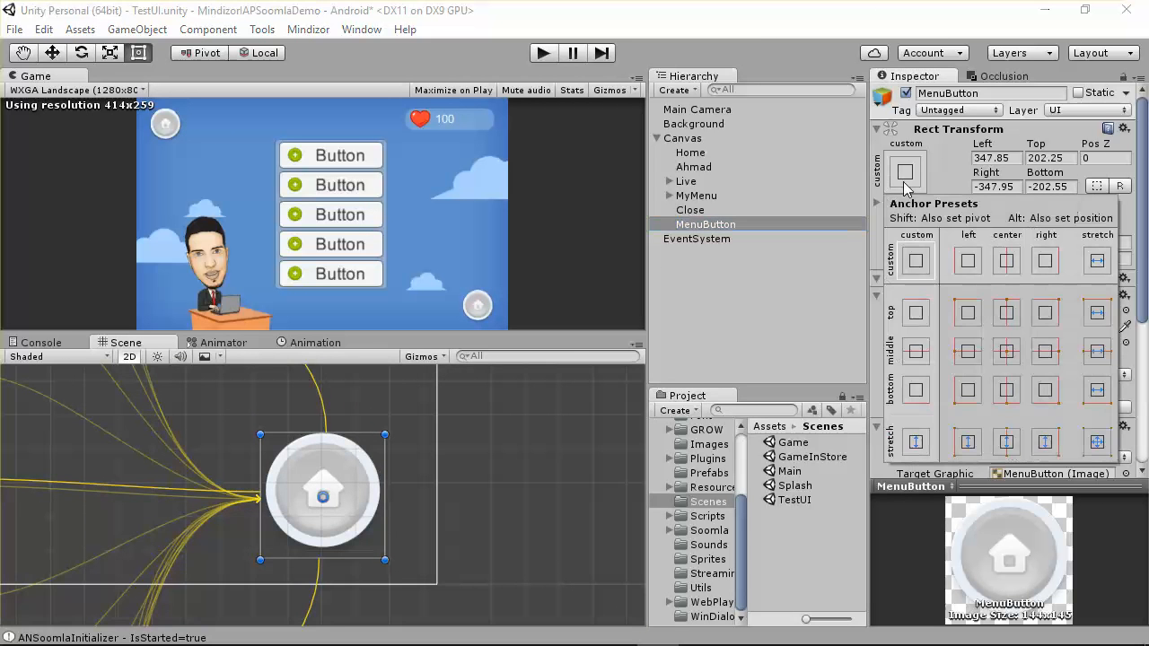
click(1047, 393)
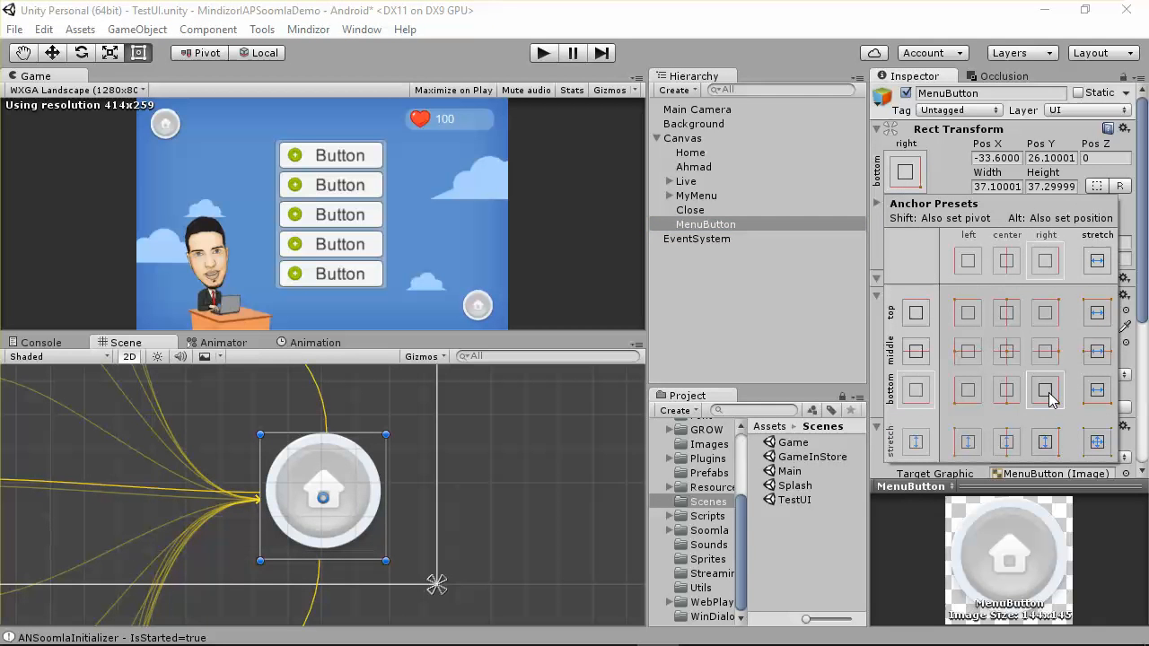
click(429, 584)
drag(435, 585, 255, 431)
drag(441, 596, 395, 564)
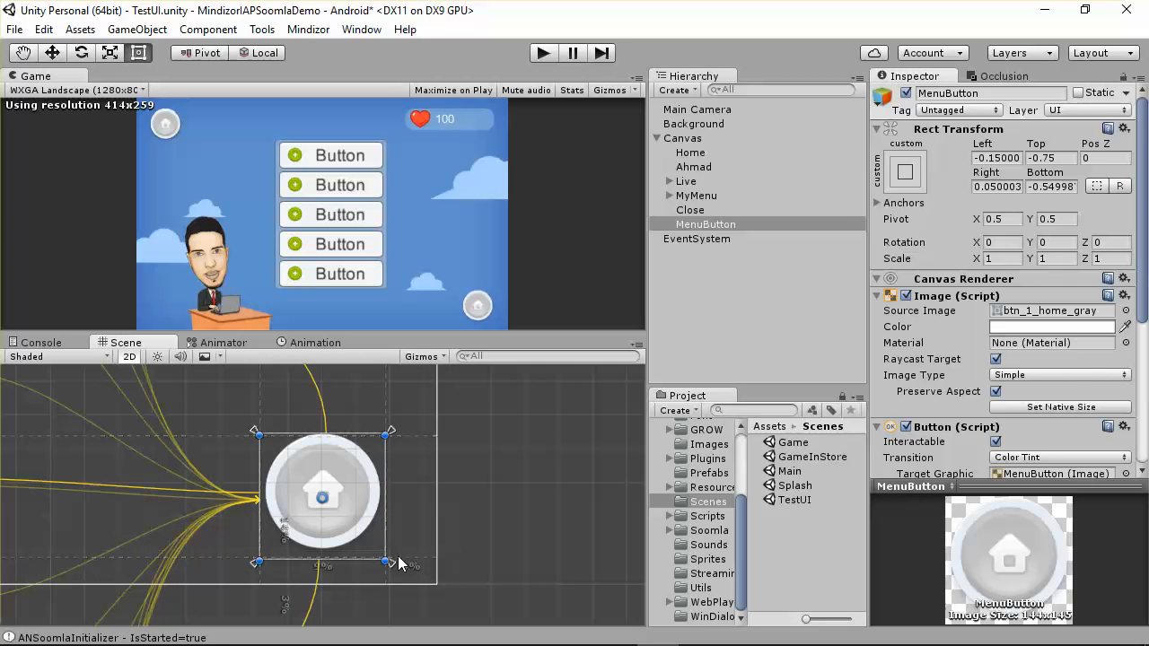
- Set MenuButton's source image to the Settings-Controll_0 sprite
click(1126, 311)
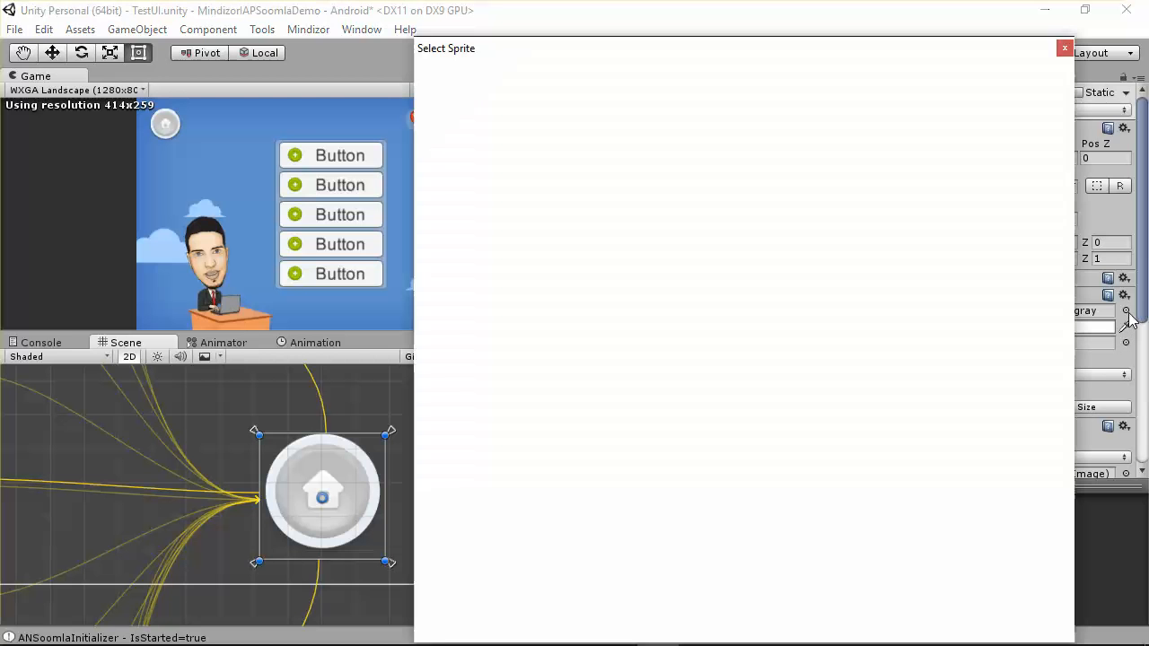
scroll(799, 243, down, 6)
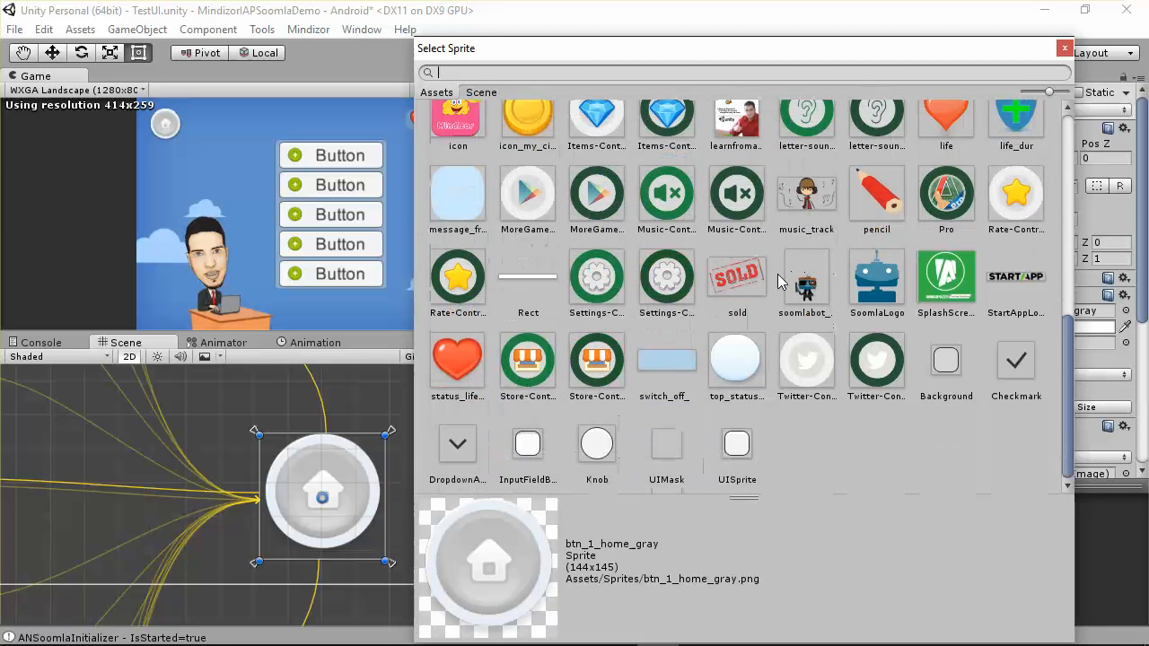
click(675, 283)
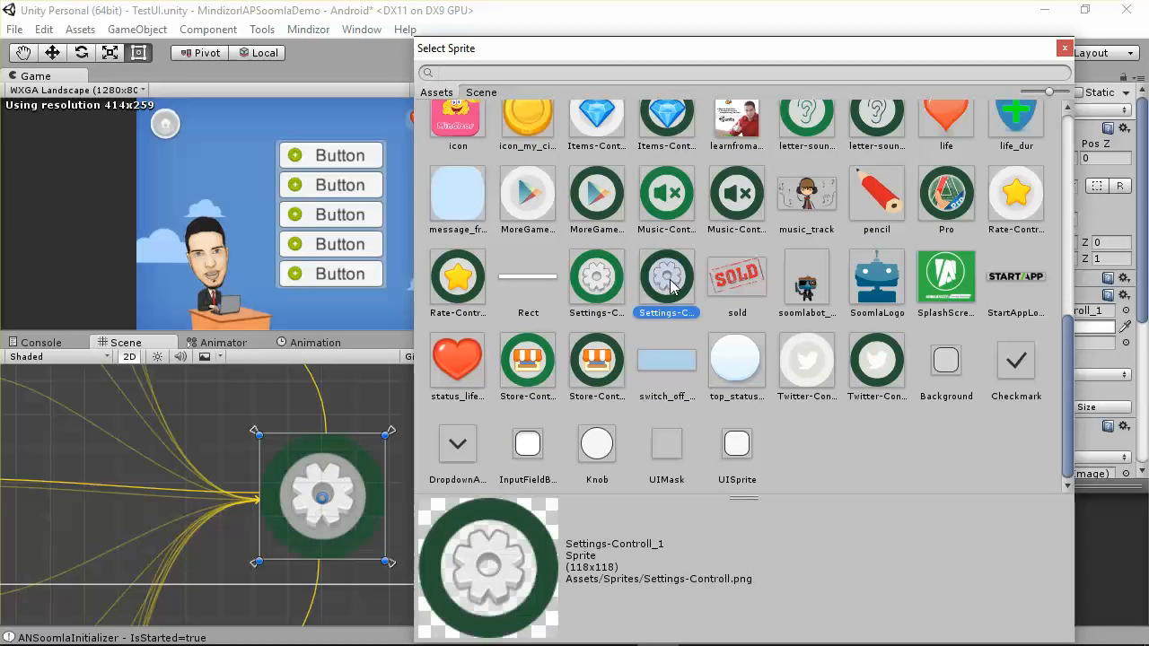
click(596, 278)
double_click(596, 278)
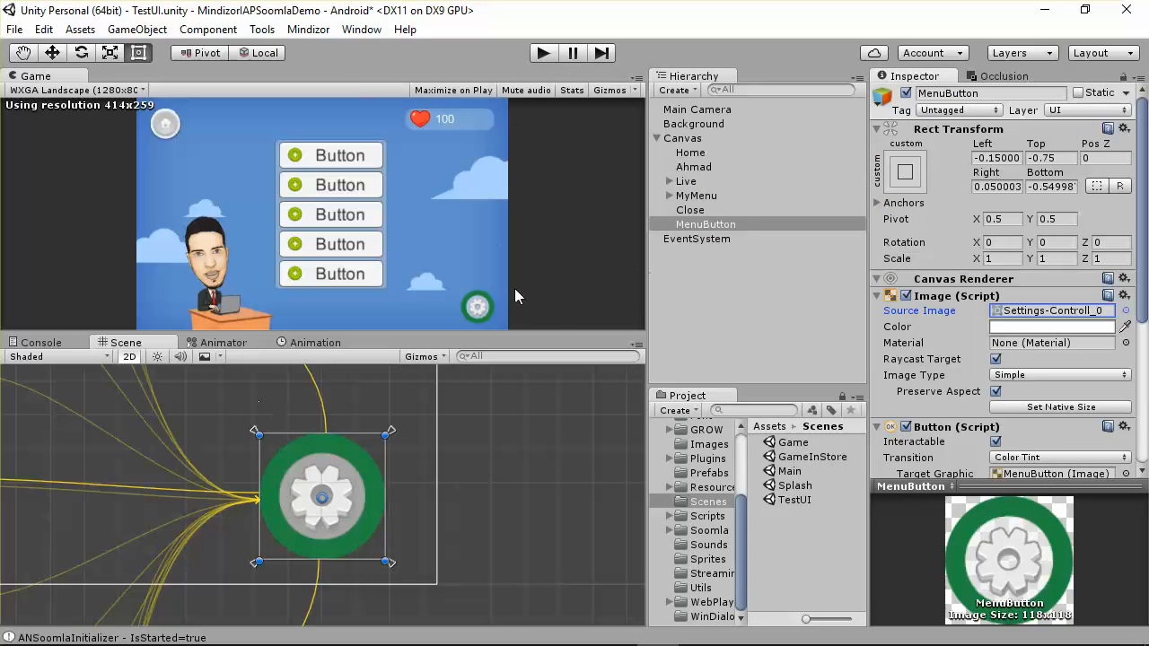
- Preview the sprite images in the UI-Animation-Fundamentals folder in File Explorer, then return to Unity
click(705, 225)
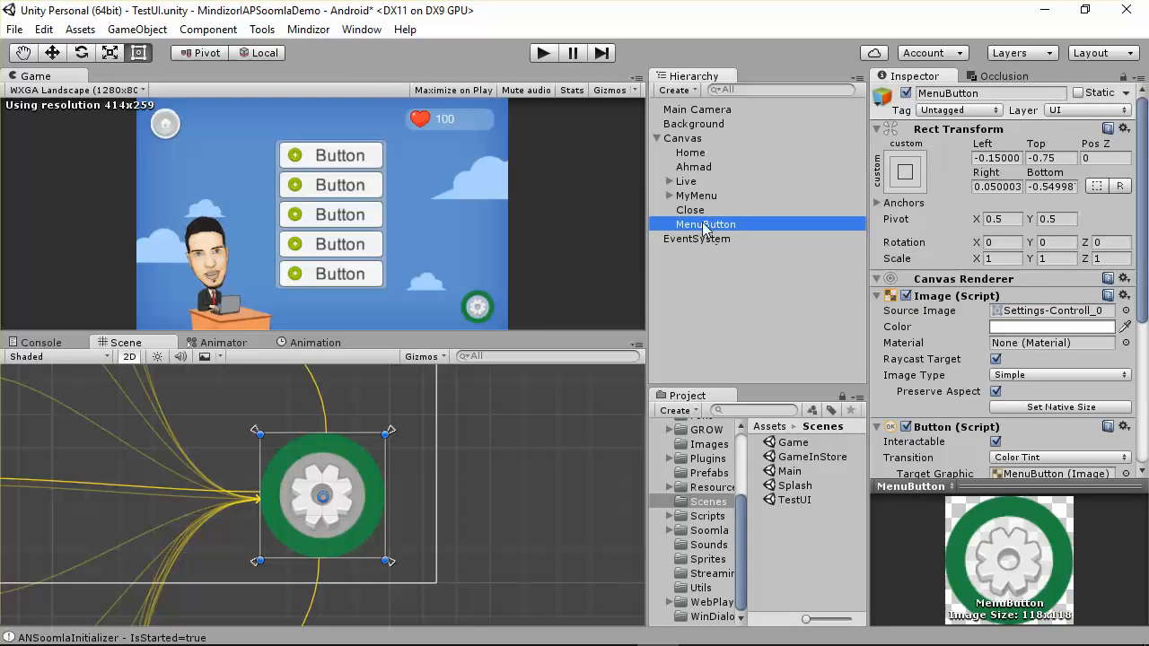
click(705, 225)
click(698, 239)
click(697, 226)
mouse_move(323, 623)
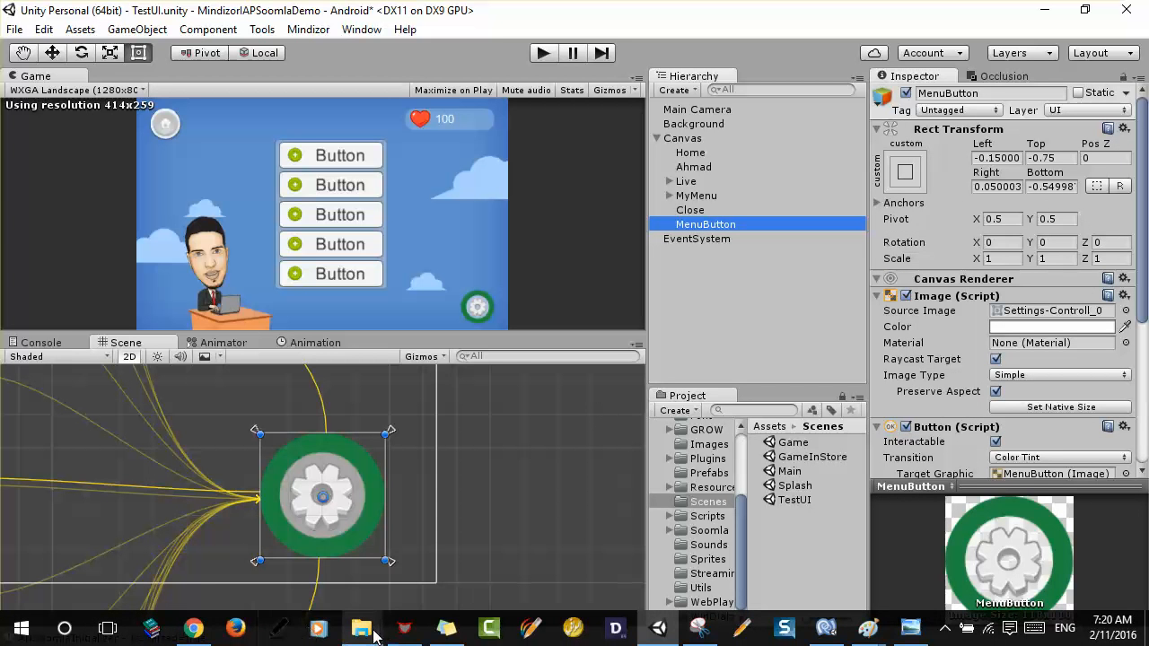
right_click(361, 628)
scroll(368, 594, down, 2)
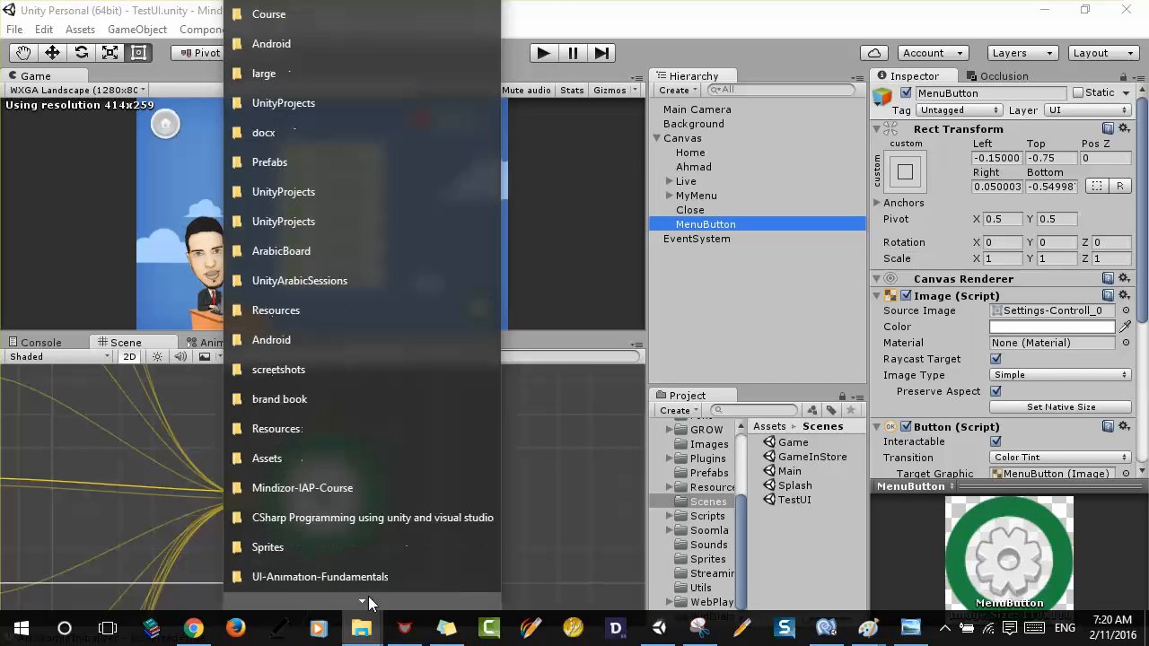
click(337, 545)
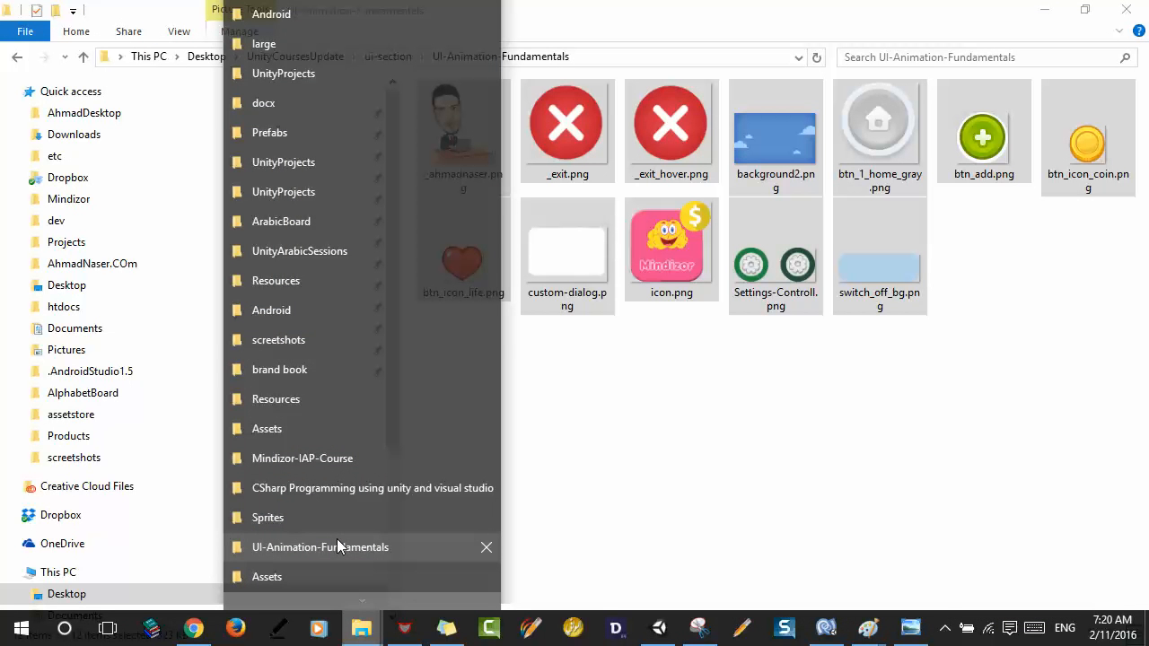
key(alt+Tab)
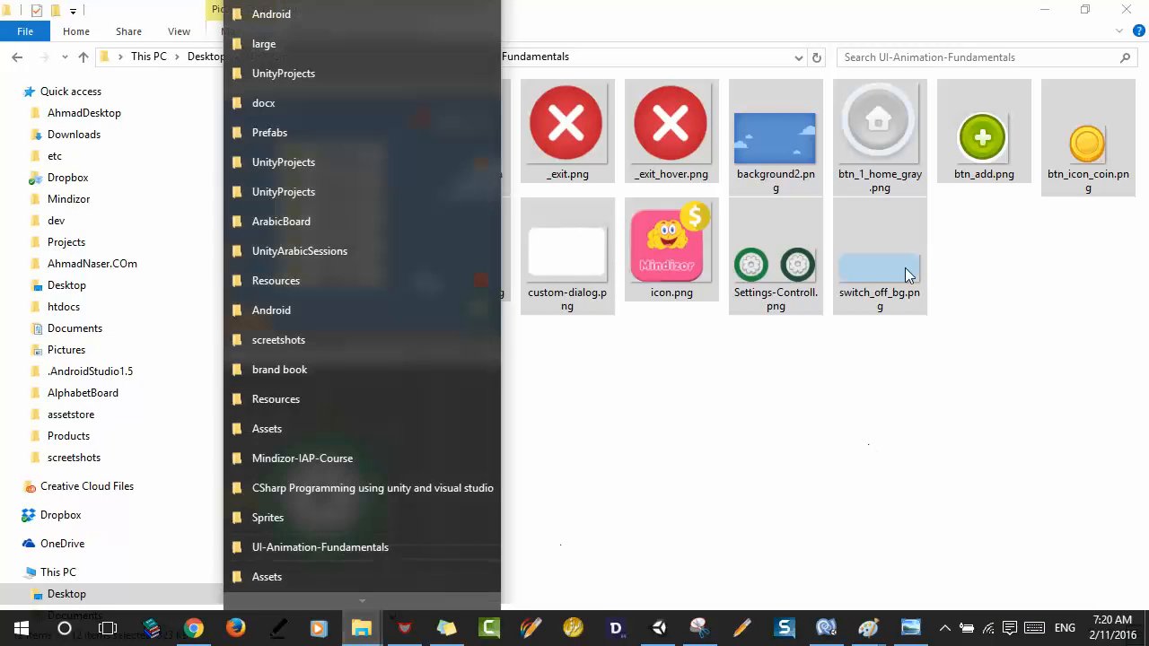
- Set MenuButton's source image back to the btn_1_home_gray sprite
click(732, 225)
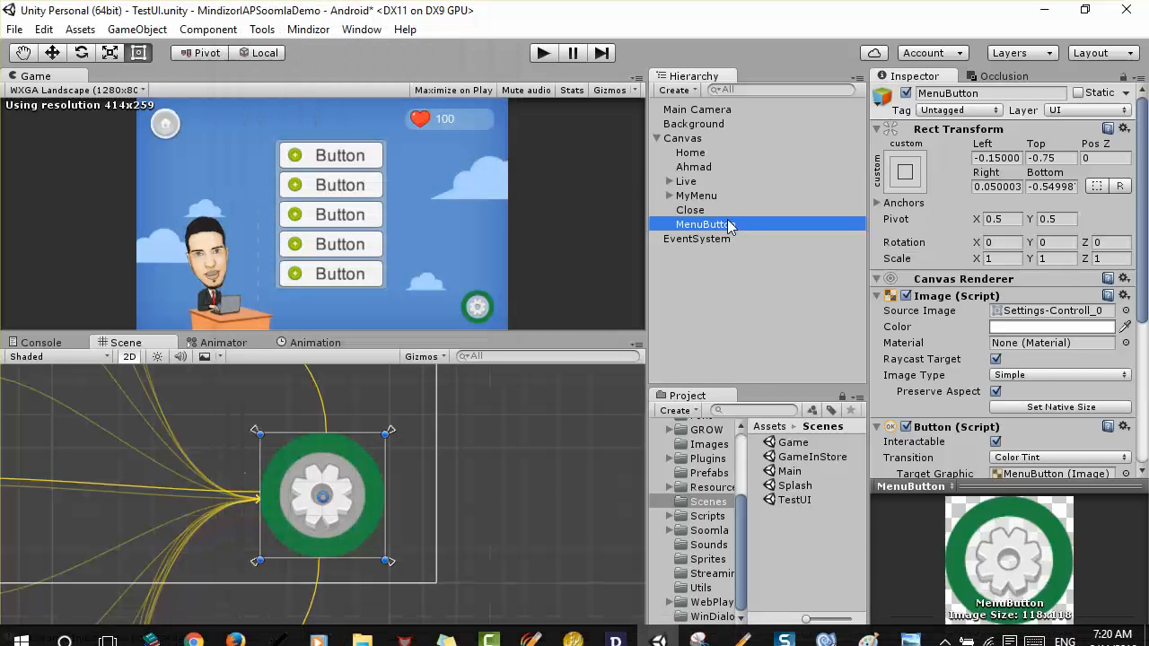
click(1127, 311)
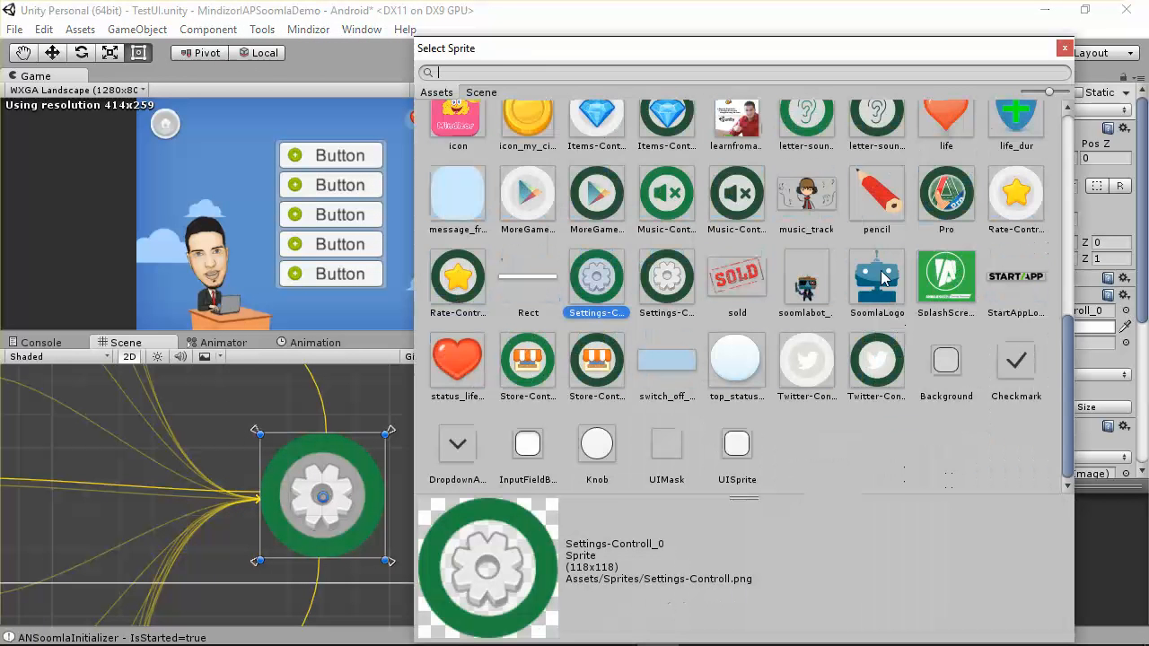
scroll(875, 278, up, 10)
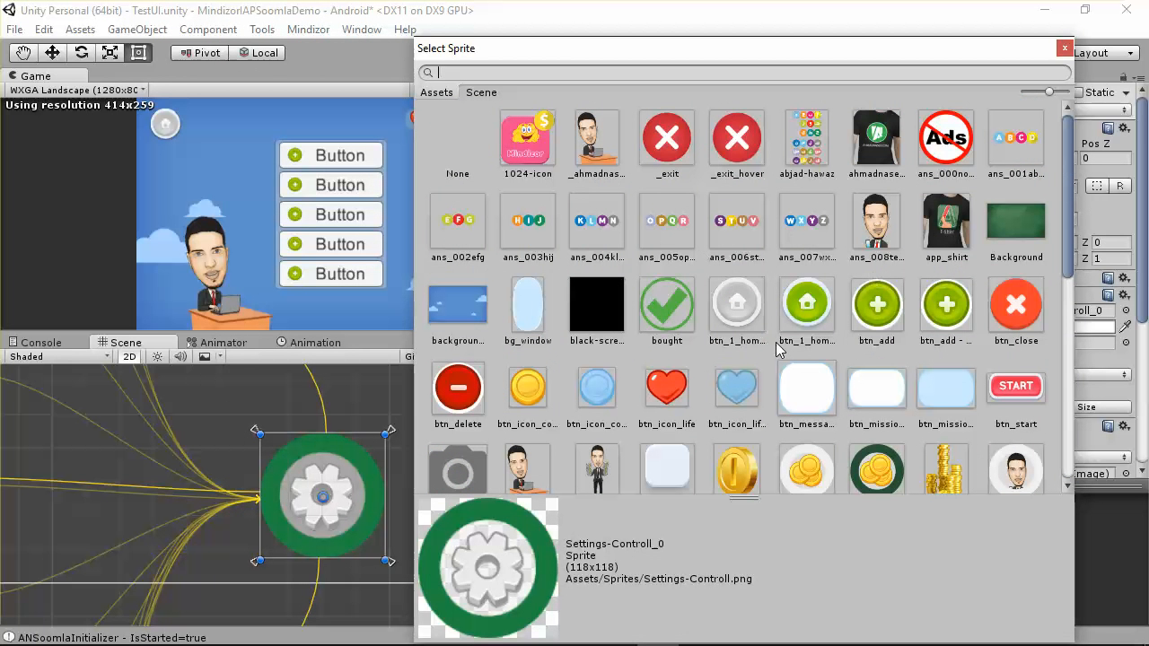
double_click(746, 316)
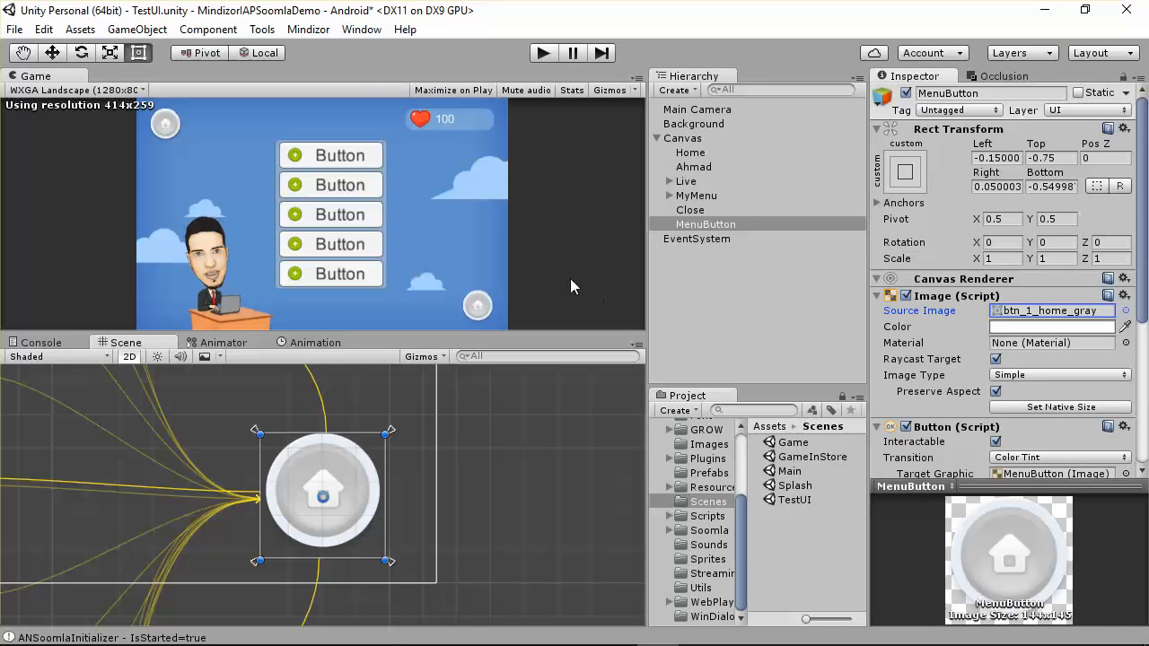
- Tint the MenuButton image bright yellow, hex F0FF00FF
click(1103, 329)
drag(835, 280, 882, 300)
click(879, 290)
mouse_move(815, 245)
mouse_down()
mouse_move(801, 189)
mouse_move(826, 183)
mouse_move(770, 187)
mouse_move(765, 199)
mouse_move(848, 206)
mouse_move(817, 225)
mouse_move(812, 204)
mouse_up()
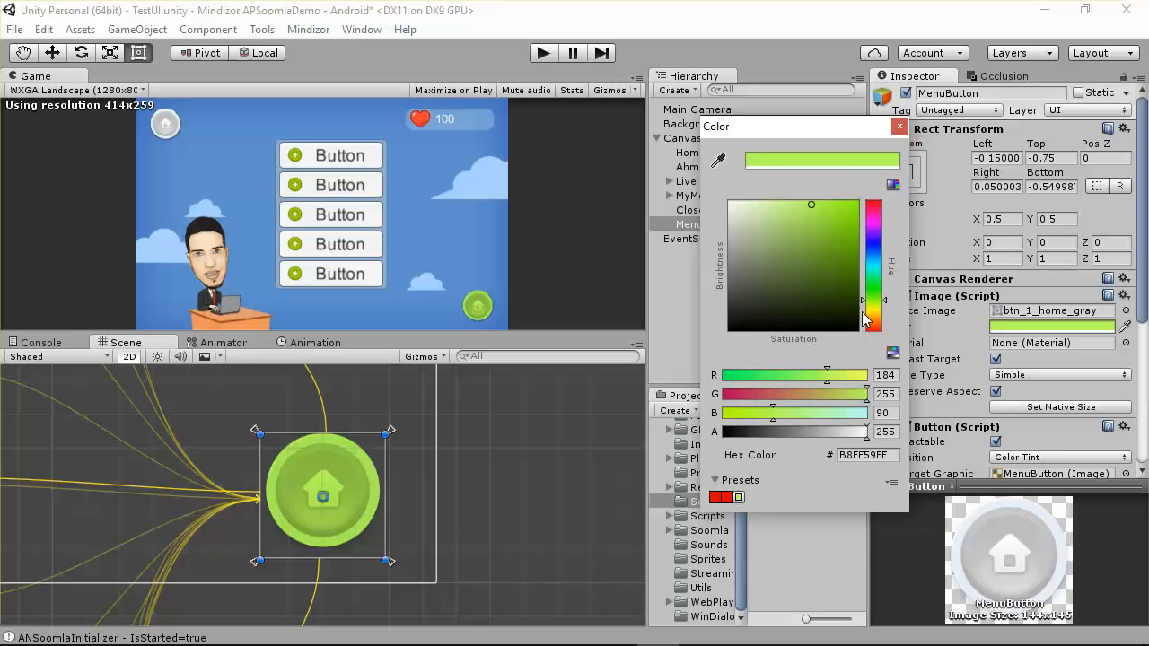
drag(826, 133, 685, 87)
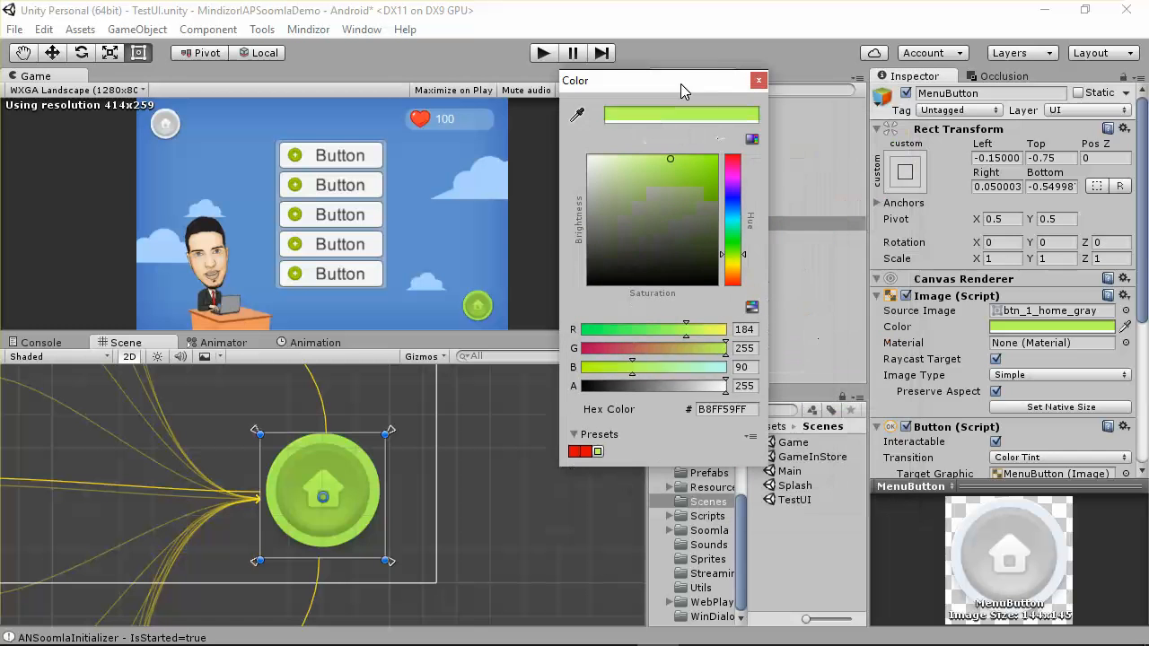
mouse_move(718, 256)
mouse_down()
mouse_move(719, 267)
mouse_move(739, 261)
mouse_move(713, 224)
mouse_move(742, 145)
mouse_up()
click(736, 266)
drag(734, 269, 733, 267)
drag(691, 192, 727, 148)
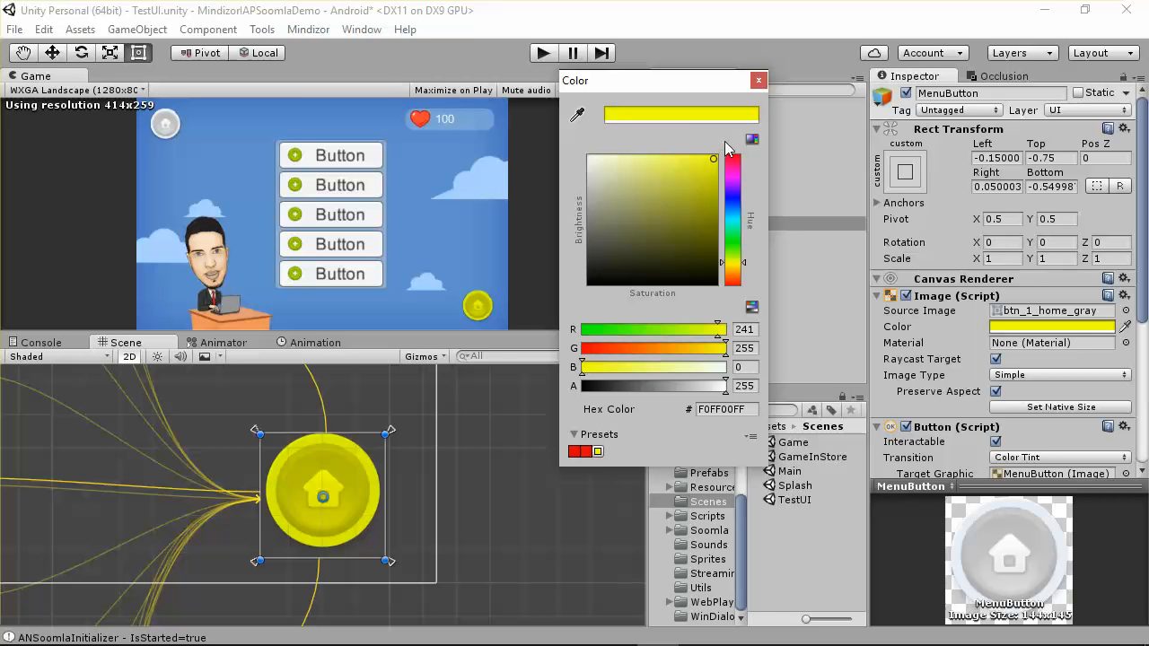
click(758, 80)
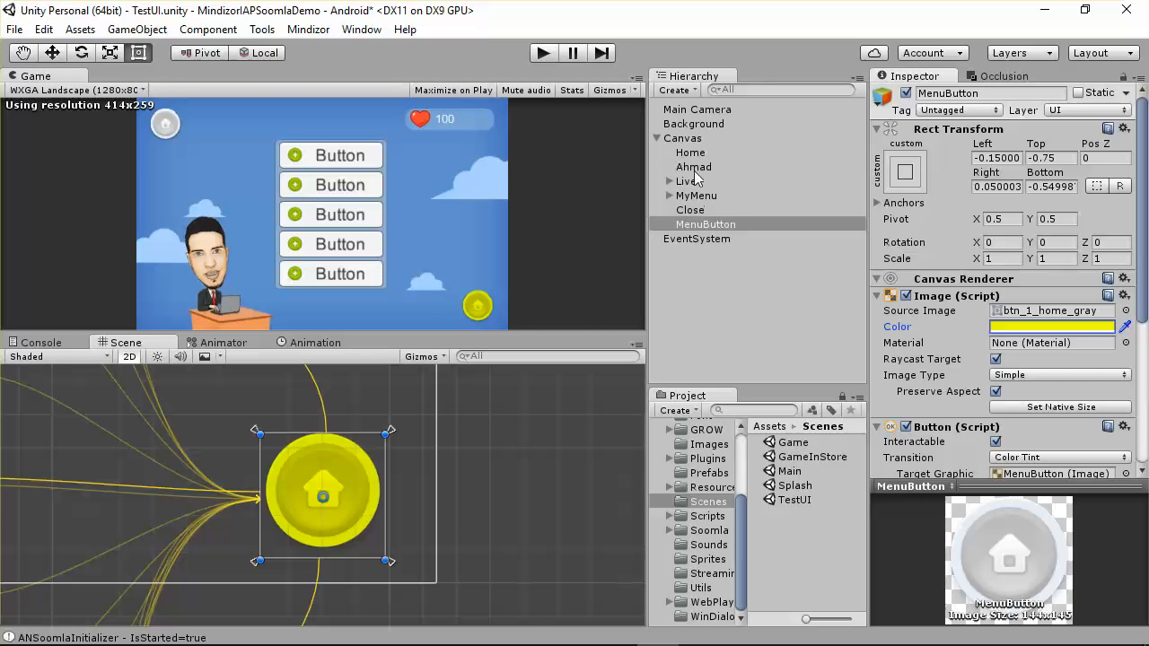
- Move the Close button onto the menu panel's upper-right corner, about 245 in Left offset and 15 in Top offset
double_click(699, 211)
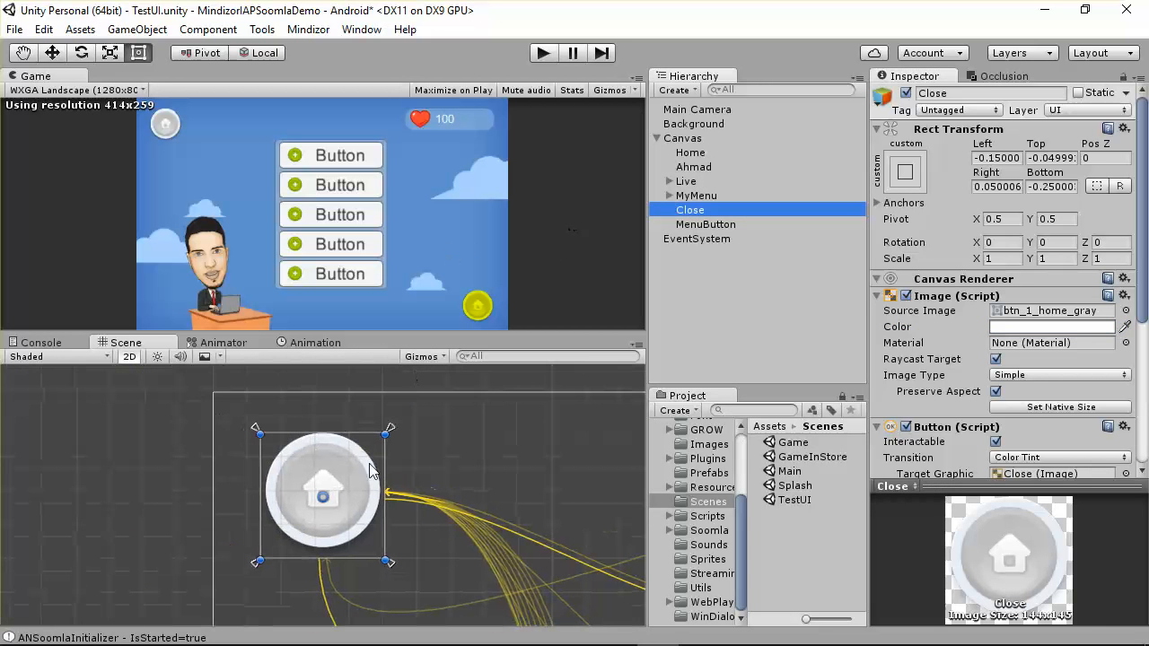
scroll(331, 508, down, 2)
drag(339, 521, 796, 537)
- Set the Close button's horizontal anchor preset to center
double_click(687, 210)
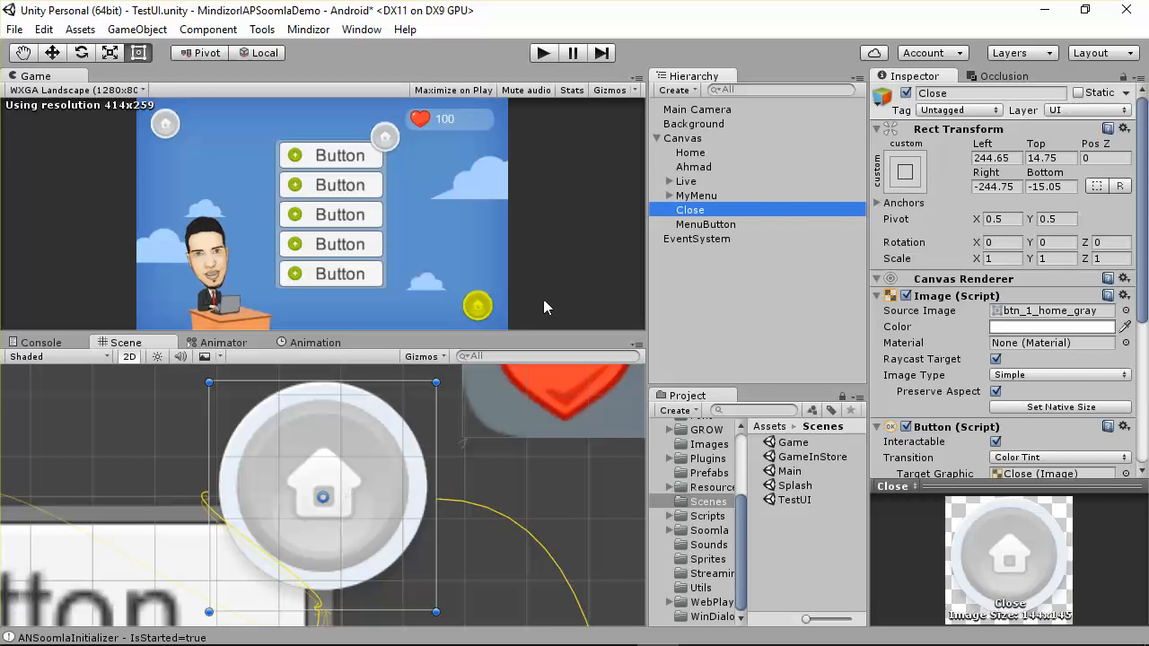
scroll(257, 507, down, 14)
click(904, 171)
click(1006, 261)
scroll(140, 422, down, 1)
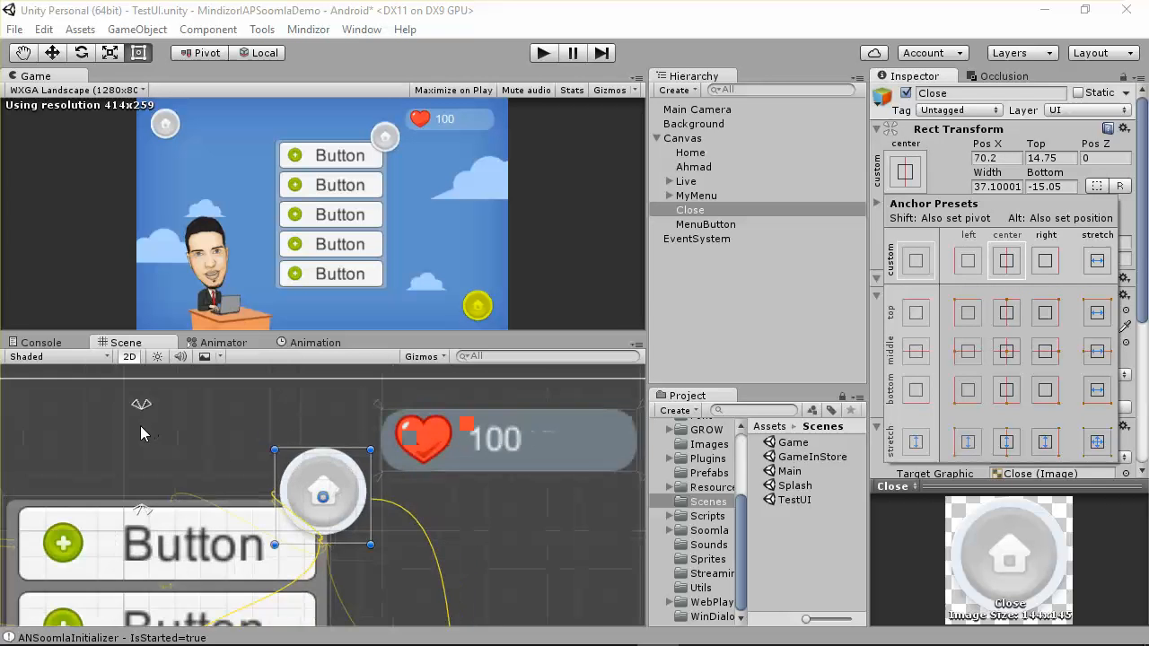
- Reposition the Close button's anchor handles so they match the four corners of the button's own rectangle
scroll(140, 431, down, 3)
click(174, 512)
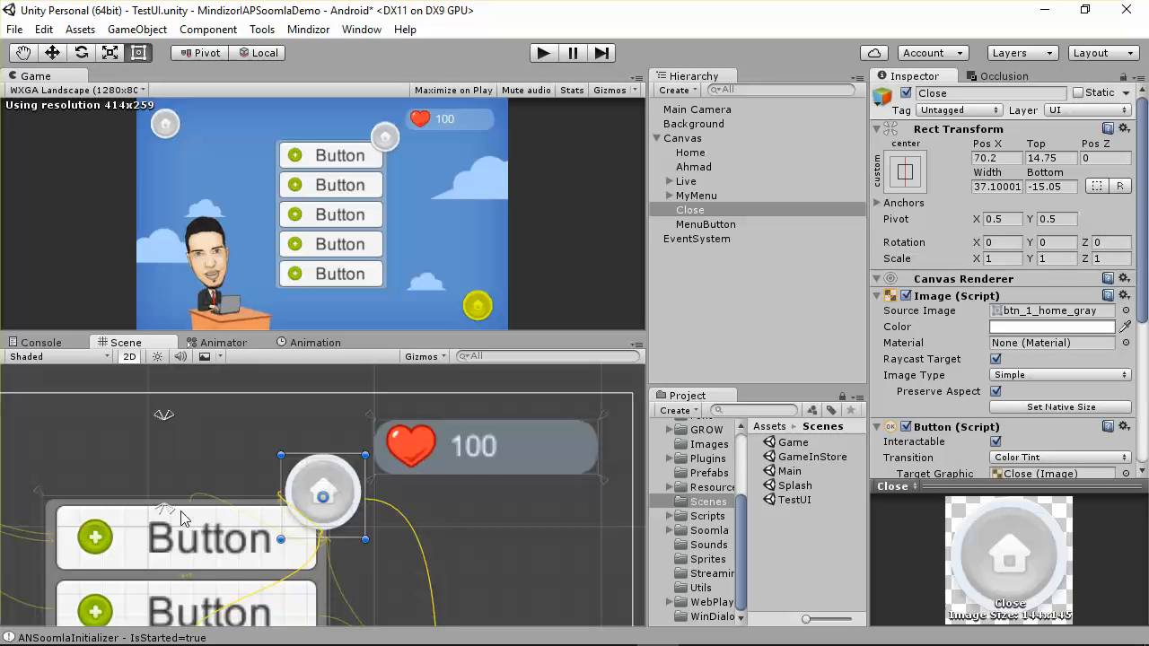
drag(171, 511, 368, 543)
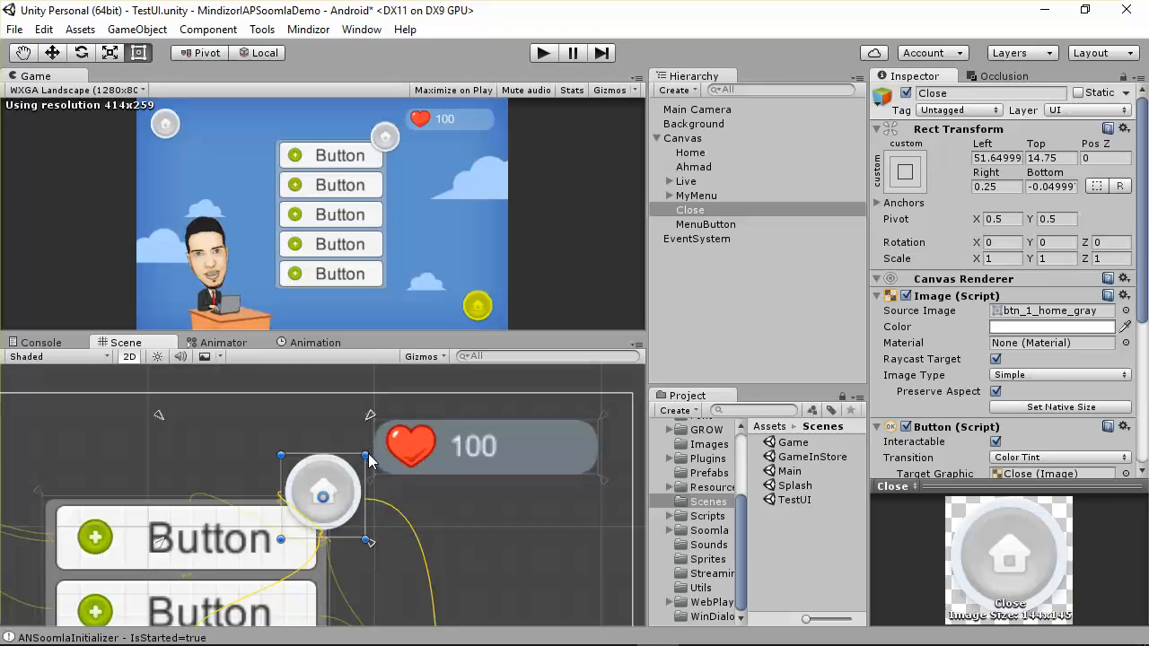
drag(372, 416, 372, 459)
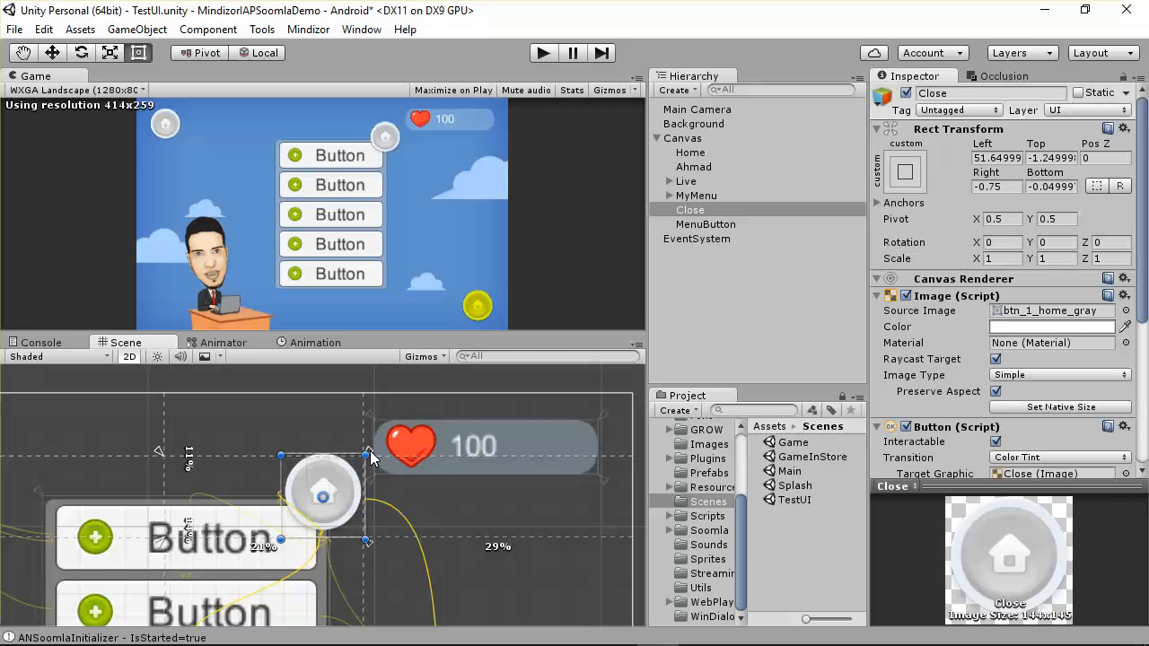
drag(158, 452, 279, 453)
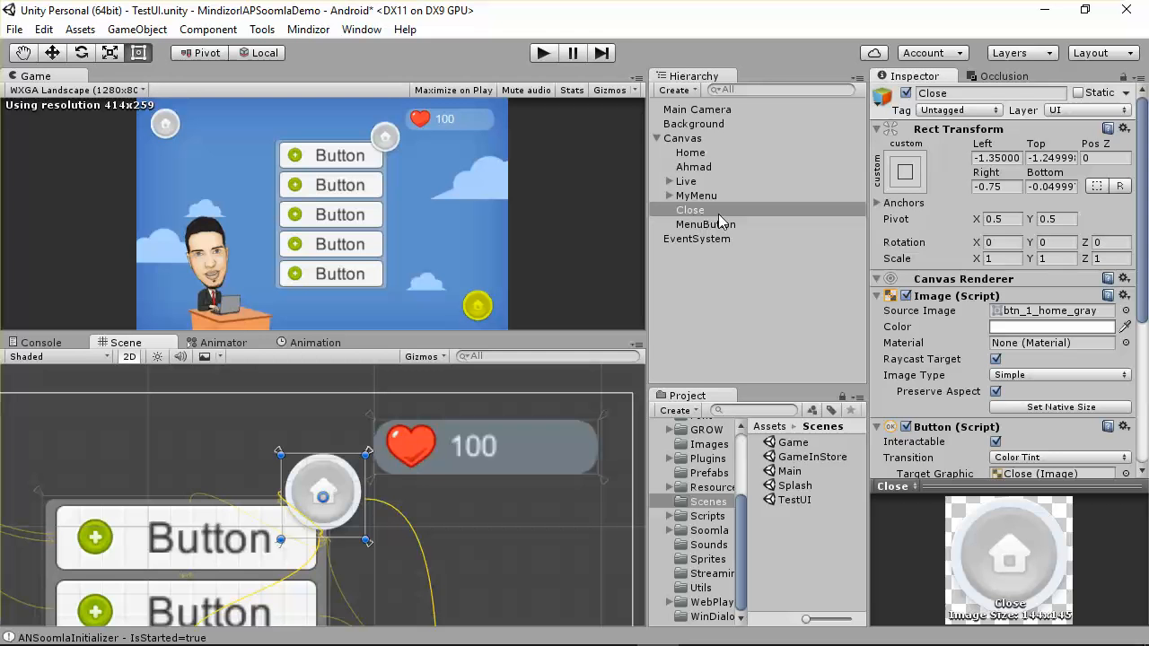
- Expand MyMenu and make the Close button its first child, above Wrapper
click(672, 210)
click(669, 196)
scroll(722, 287, down, 3)
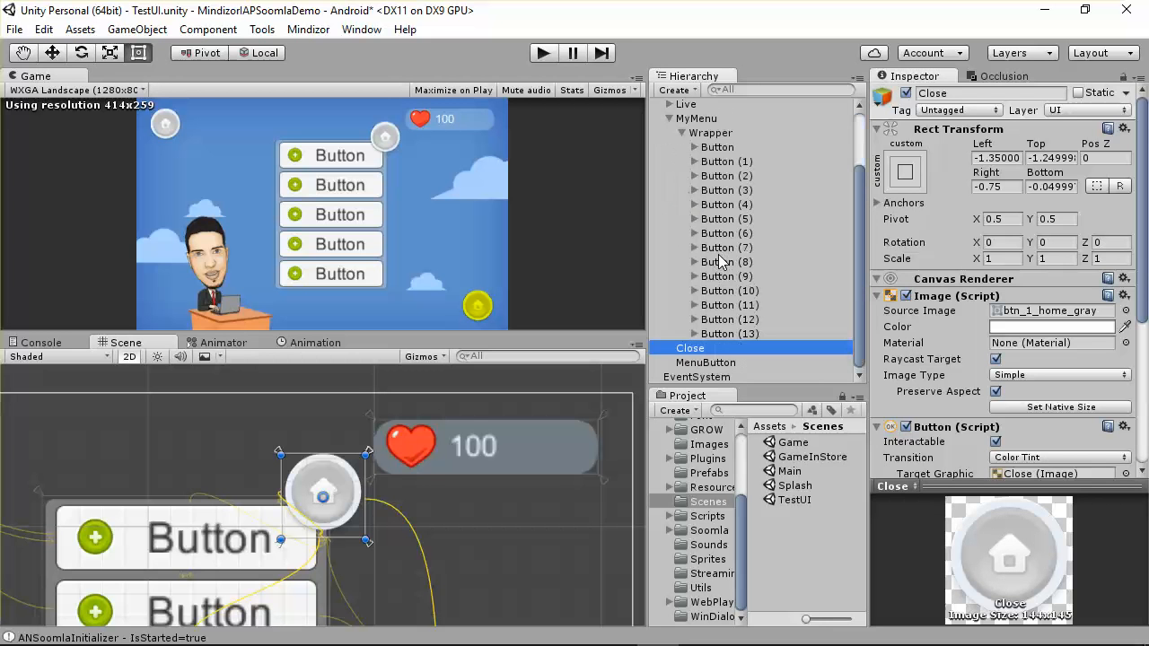
drag(698, 350, 706, 133)
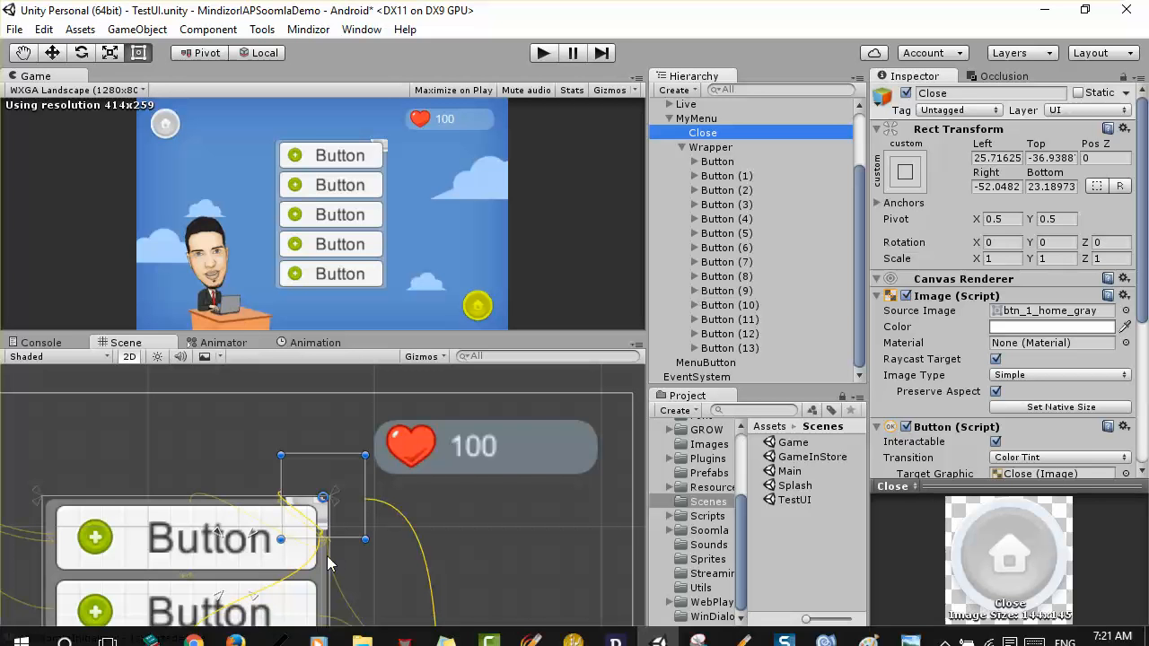
- Examine how the Close button displays inside MyMenu and inspect the Wrapper object's layout group settings
scroll(310, 536, up, 2)
scroll(310, 536, up, 3)
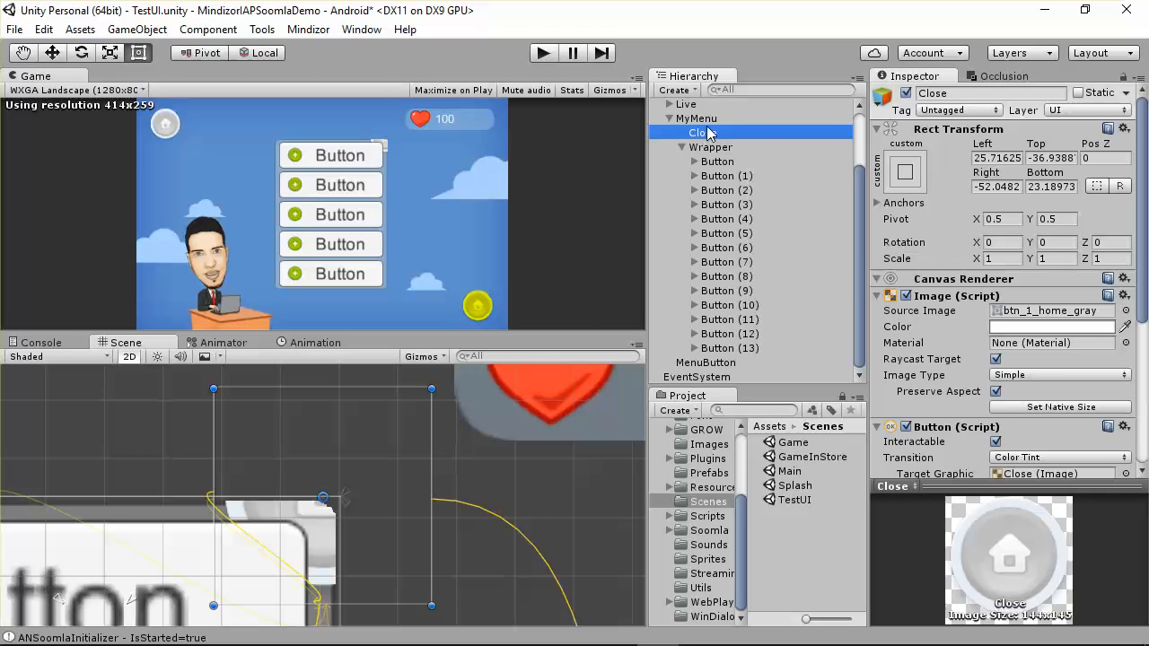
mouse_move(709, 130)
mouse_down()
mouse_move(710, 119)
mouse_move(721, 146)
mouse_move(718, 137)
mouse_up()
click(711, 149)
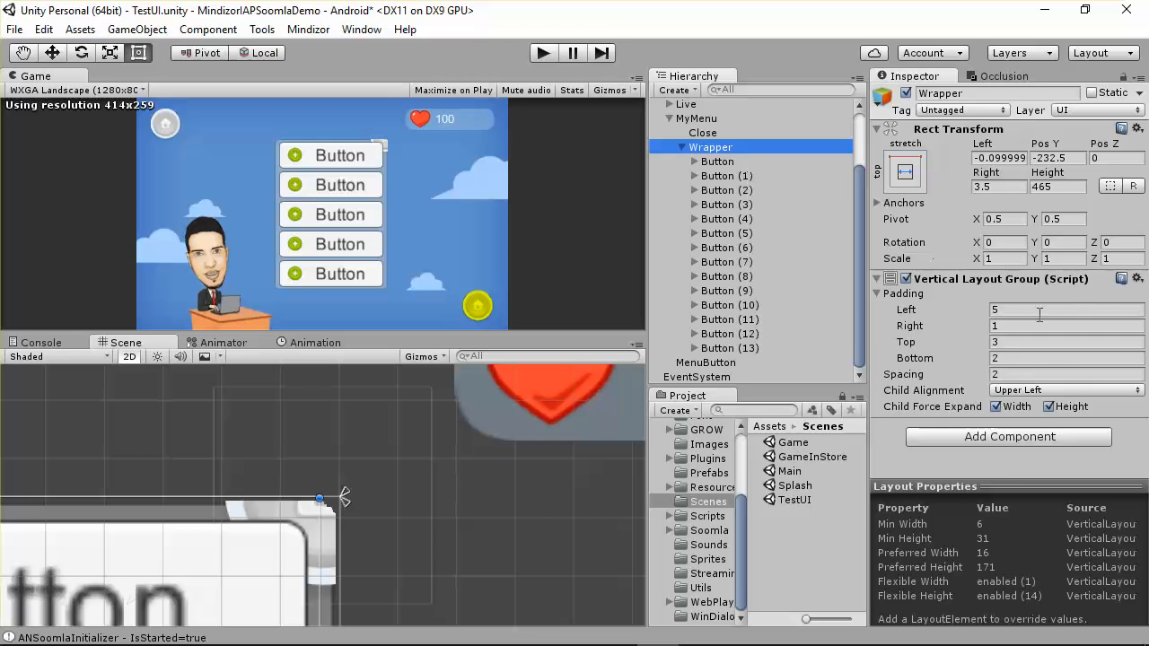
- Create an empty game object from MyMenu and place it directly under Canvas, between Live and MyMenu
click(697, 119)
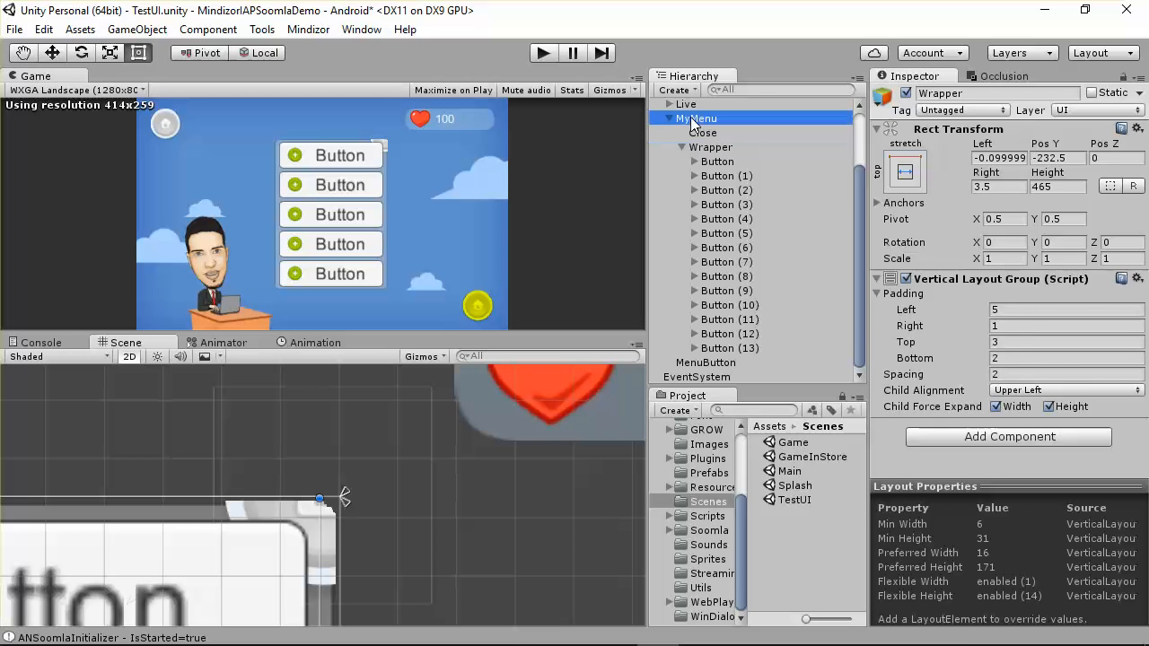
scroll(699, 161, up, 3)
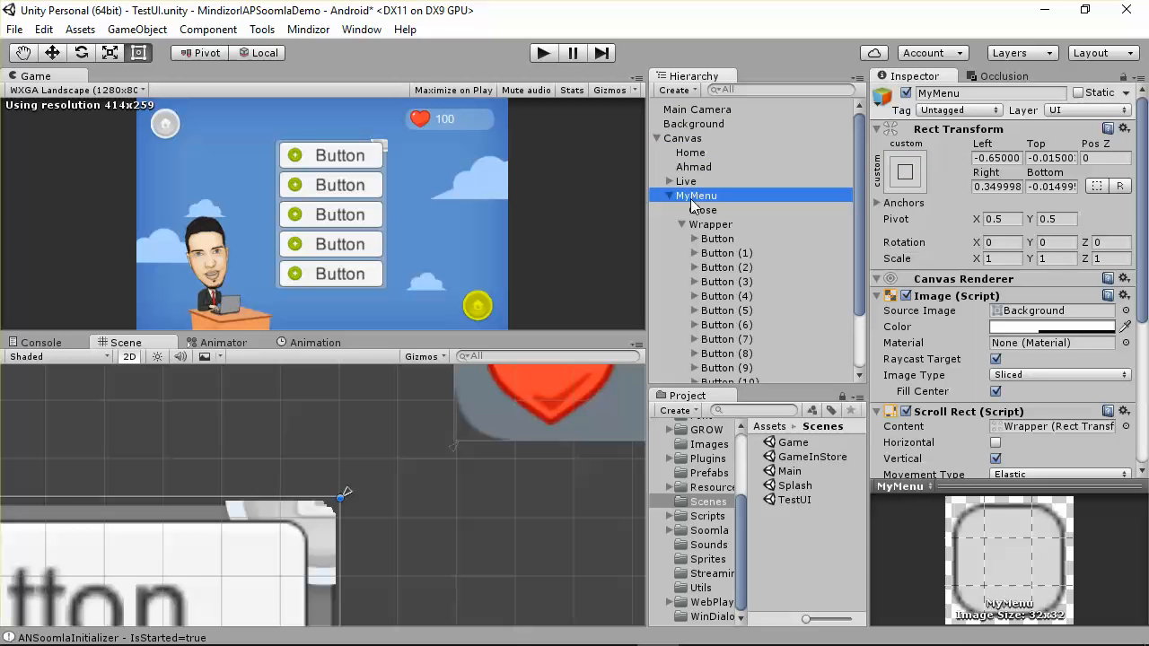
right_click(697, 203)
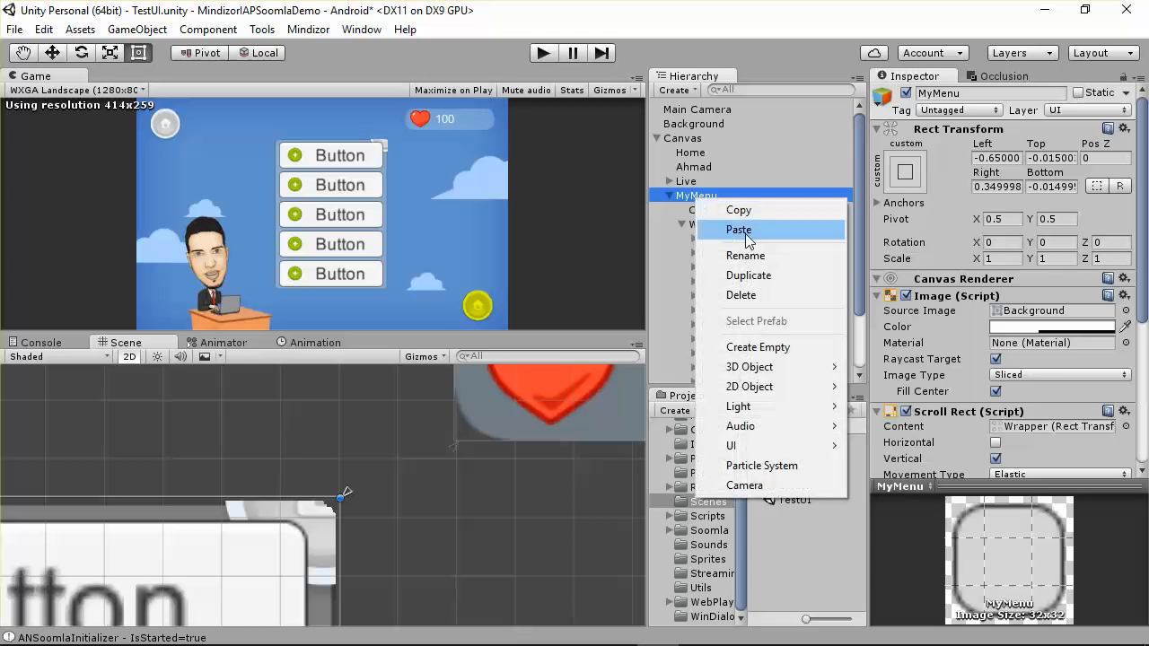
click(781, 348)
drag(729, 377, 721, 129)
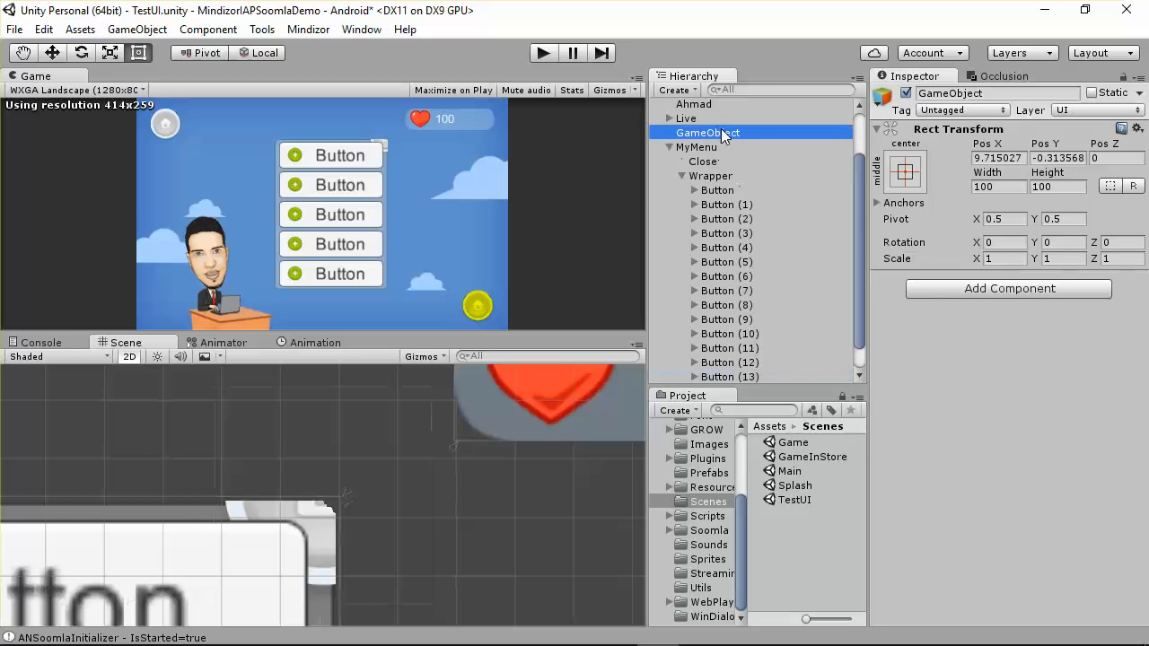
- Rename the new empty game object to MenuContainer
click(1007, 95)
text(M)
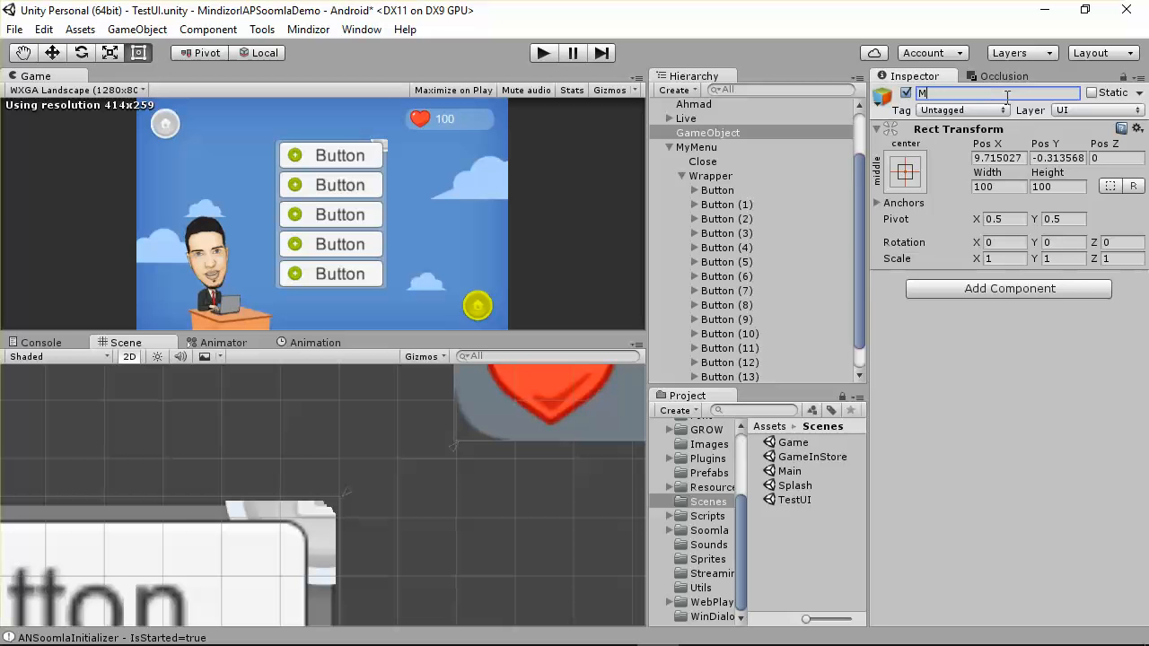
text(enuContainer)
key(Return)
- Nest MyMenu and the Close button inside MenuContainer, with Close ordered below MyMenu
mouse_move(698, 148)
mouse_down()
mouse_move(713, 149)
mouse_move(708, 131)
mouse_move(722, 160)
mouse_move(713, 140)
mouse_move(697, 149)
mouse_up()
click(682, 162)
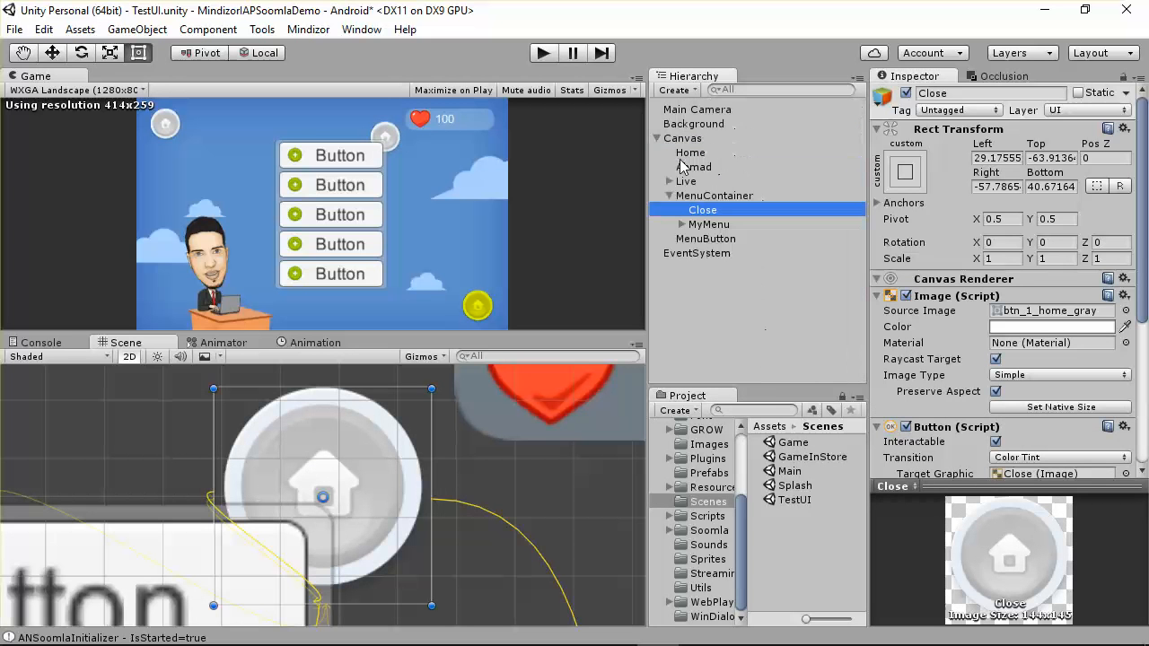
drag(703, 215, 714, 235)
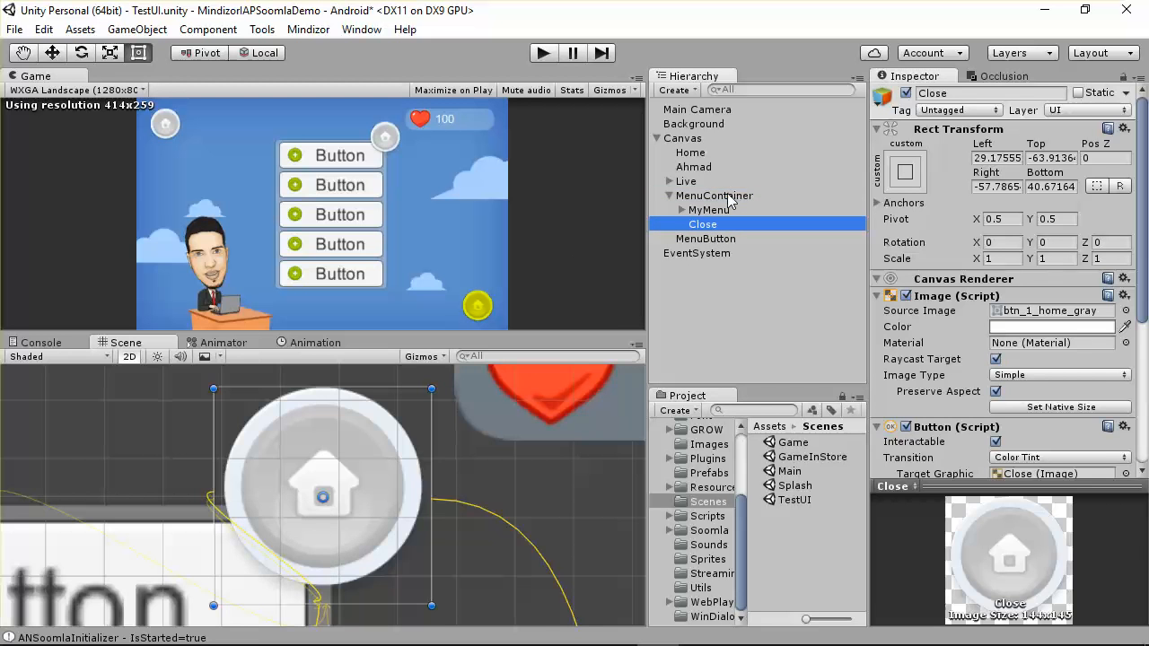
- Try resizing MenuContainer by its top edge and by its upper-left corner, undoing each resize
double_click(715, 195)
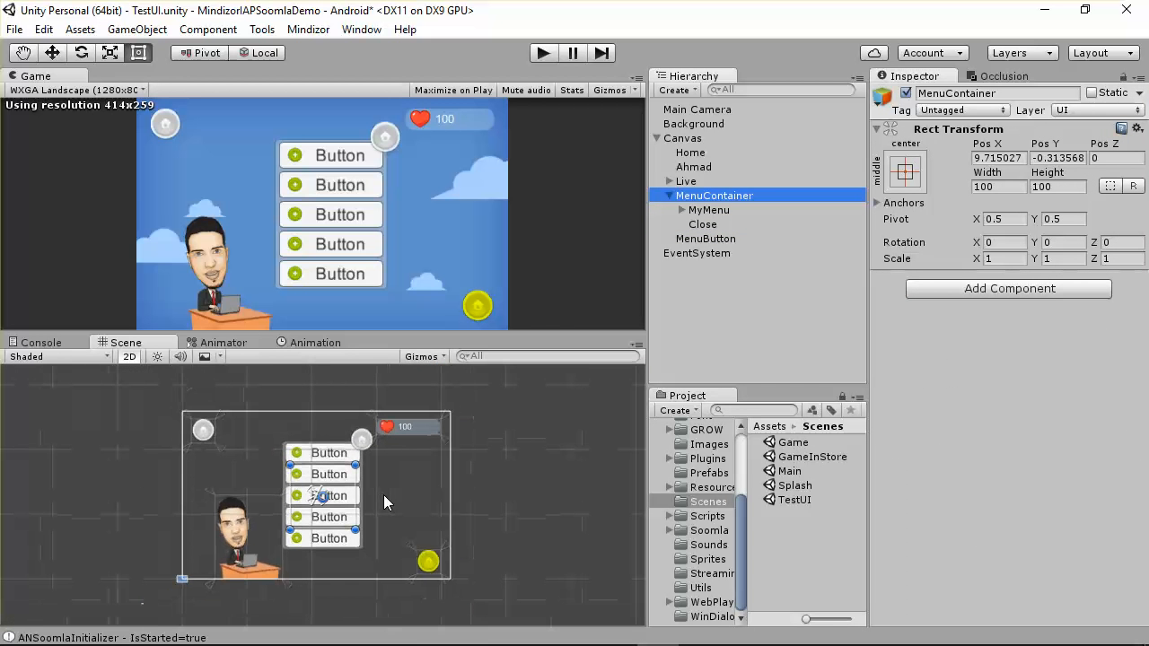
double_click(699, 203)
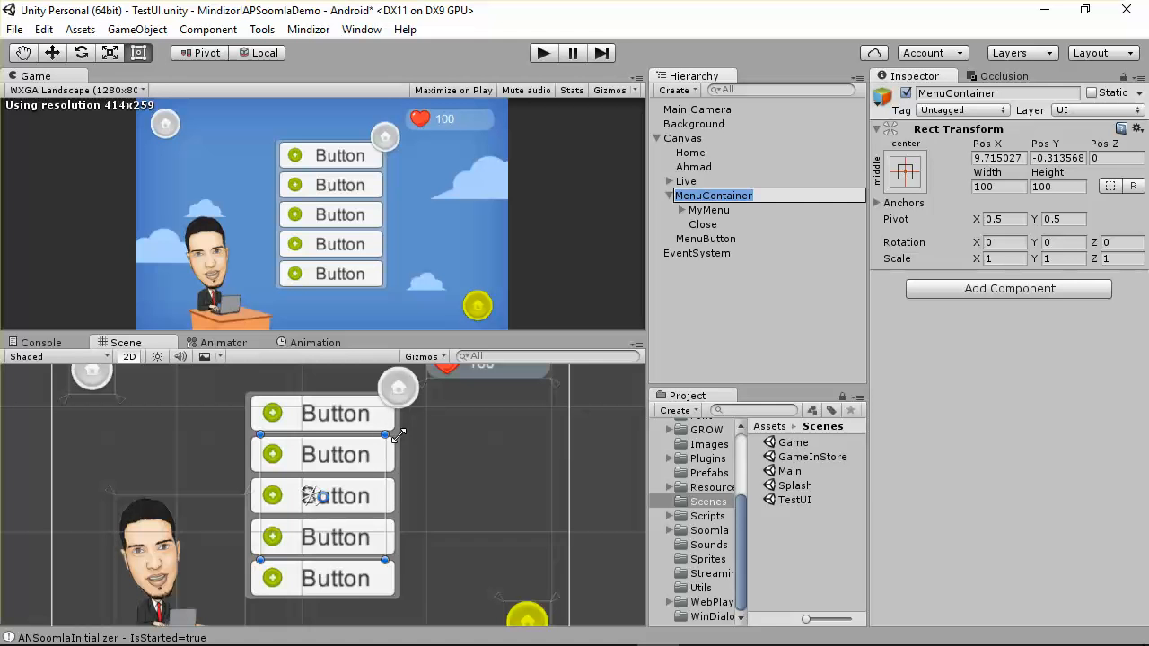
drag(330, 434, 332, 414)
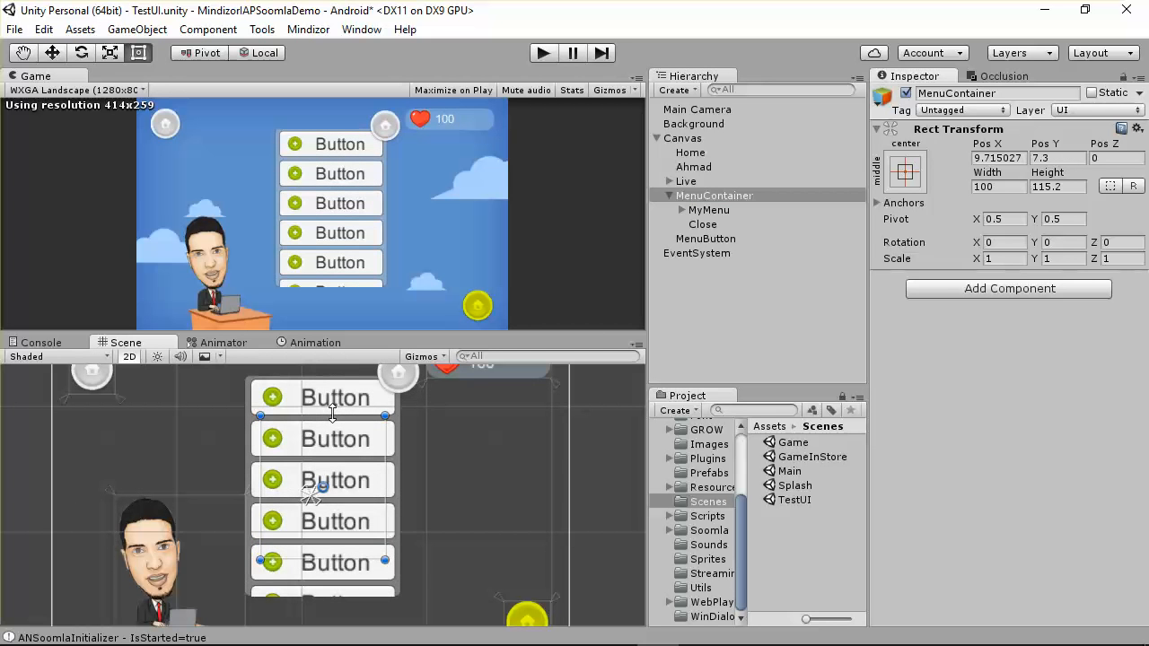
key(ctrl+z)
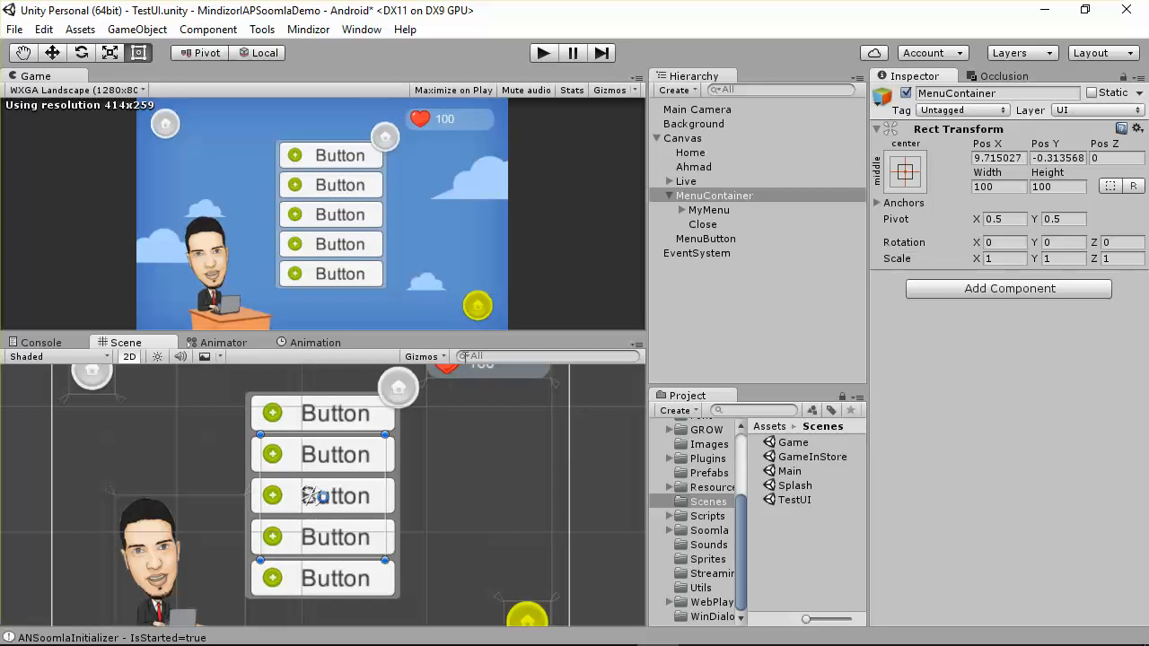
click(708, 196)
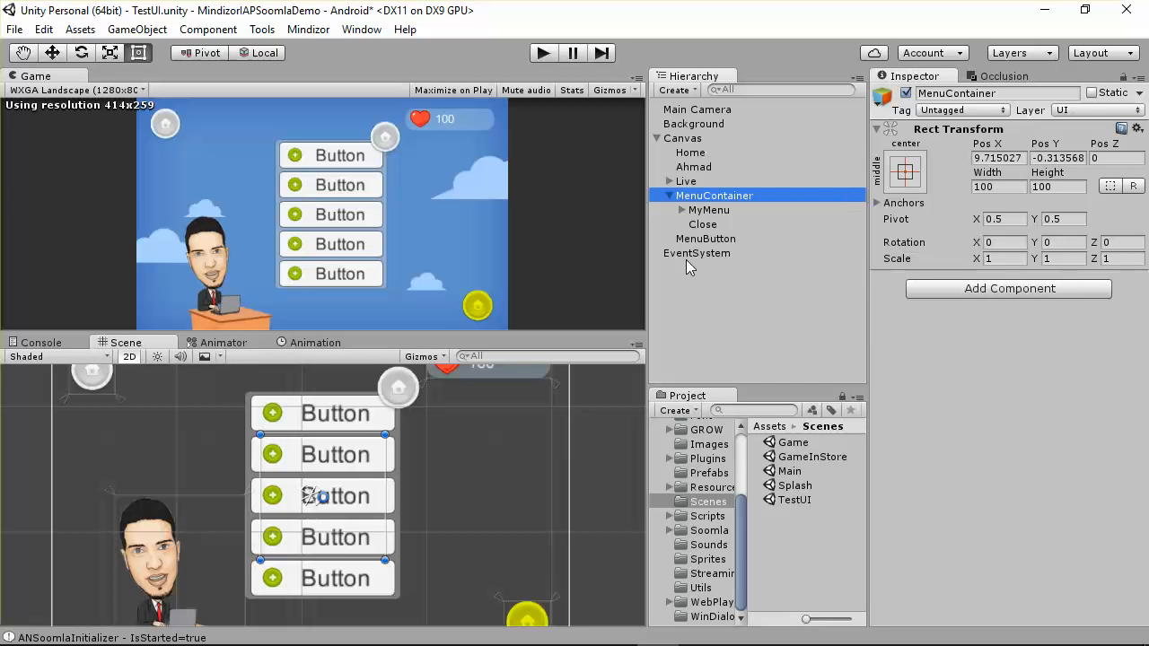
drag(259, 435, 287, 454)
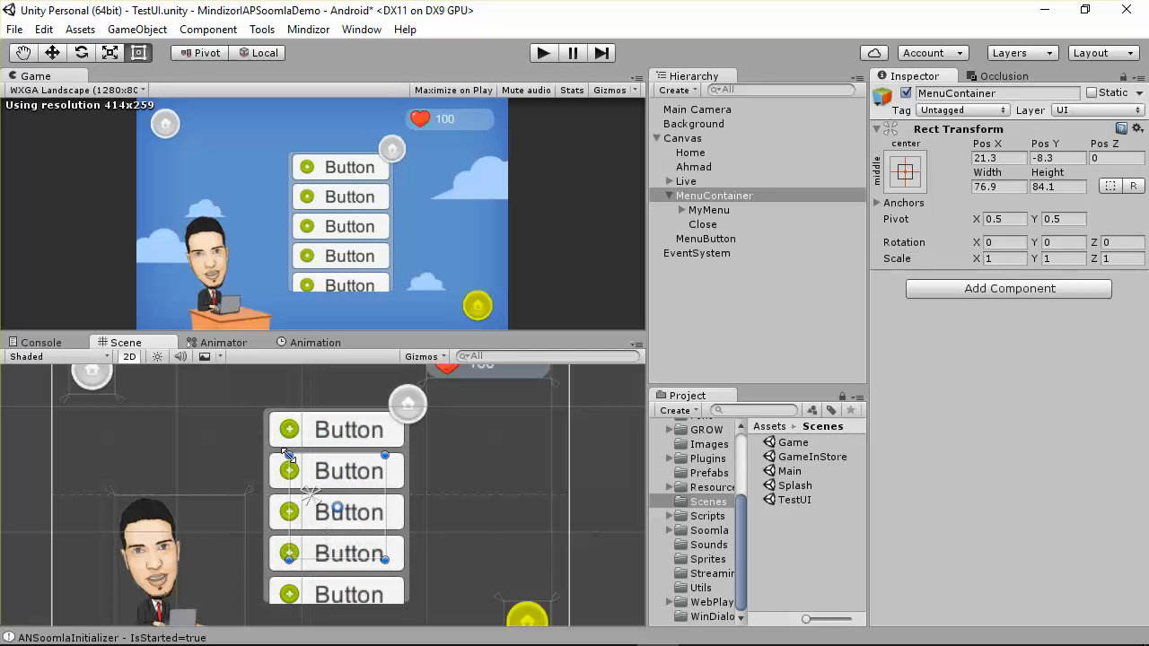
key(ctrl+z)
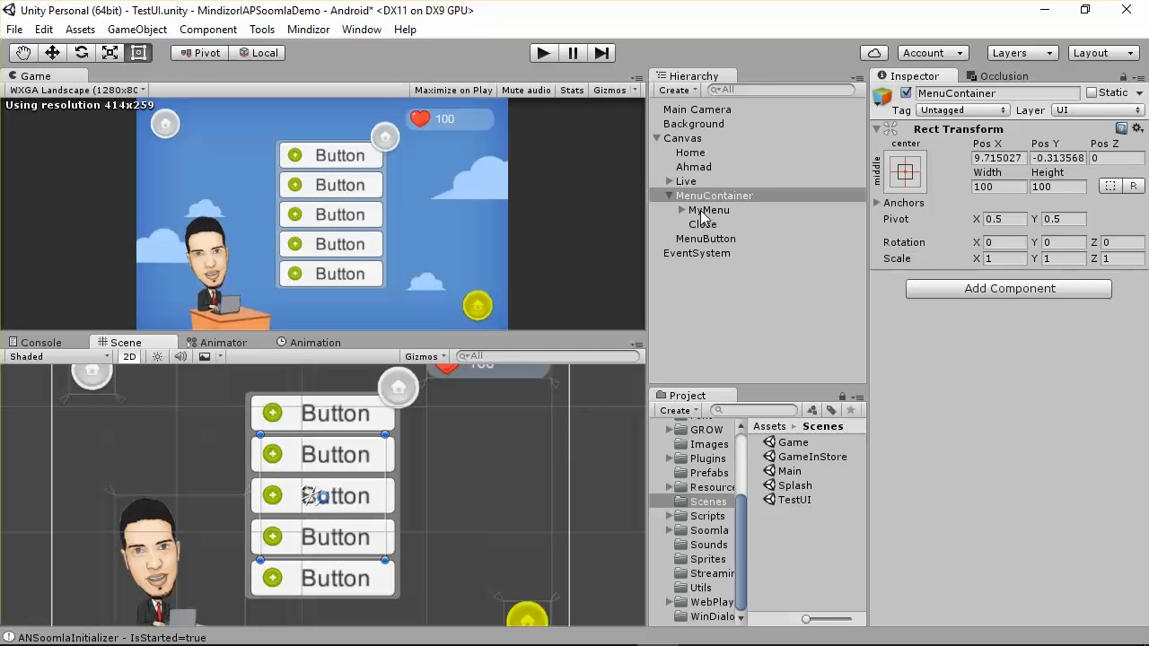
click(718, 195)
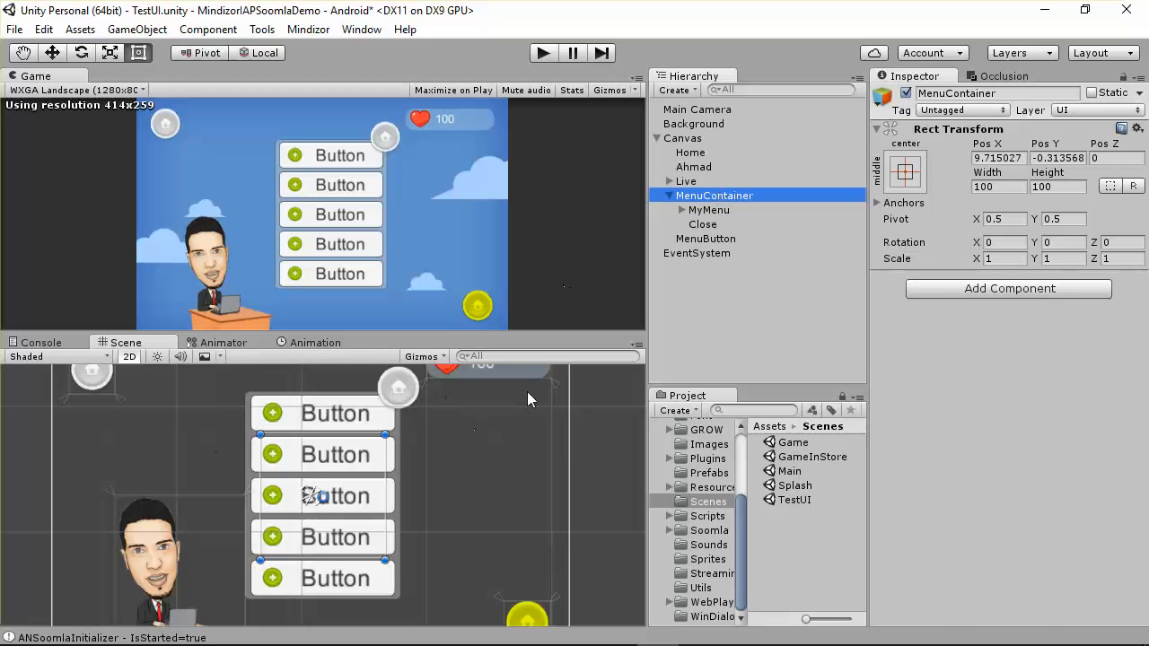
- Set the Close button's source image to the btn_close sprite
click(700, 226)
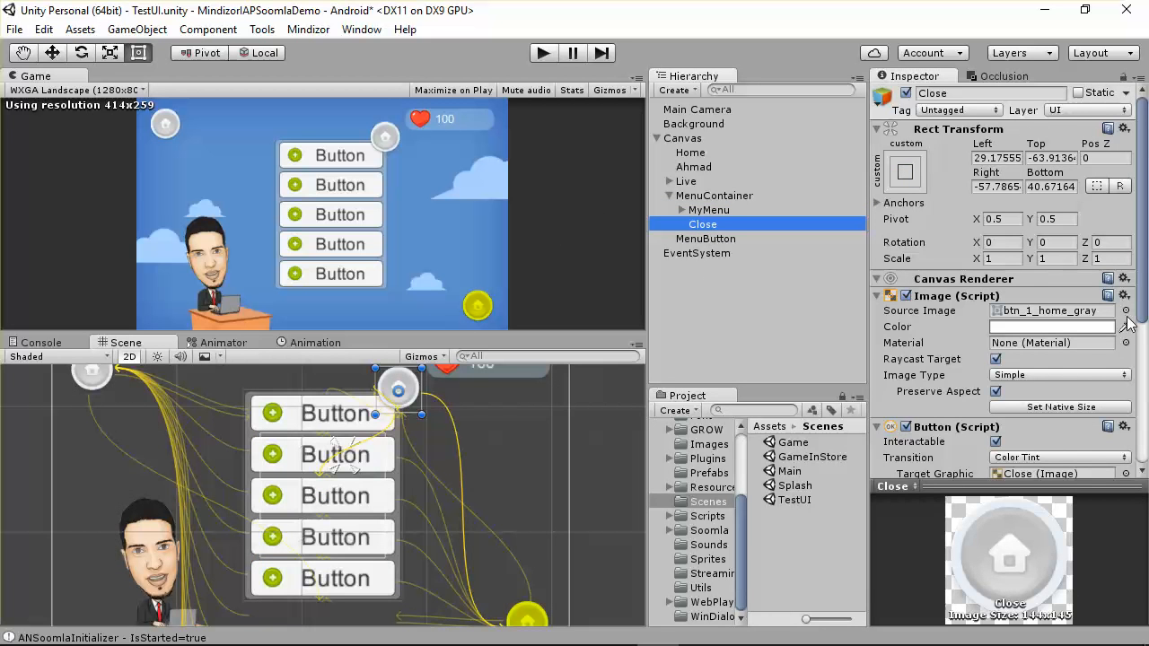
click(1126, 311)
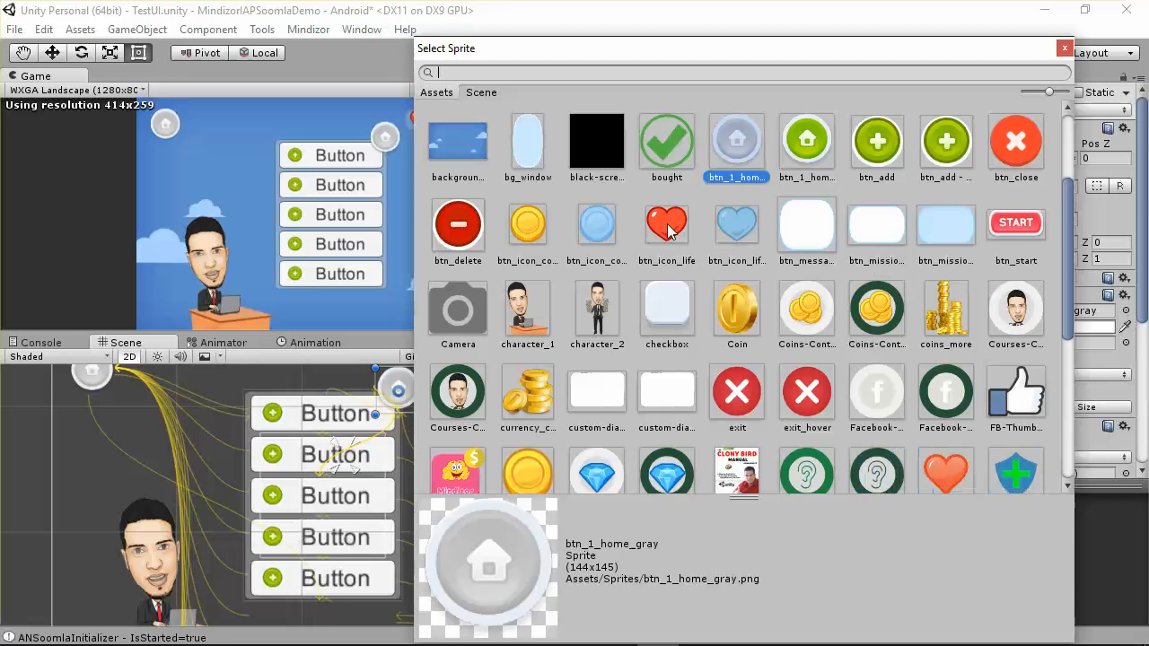
double_click(1009, 143)
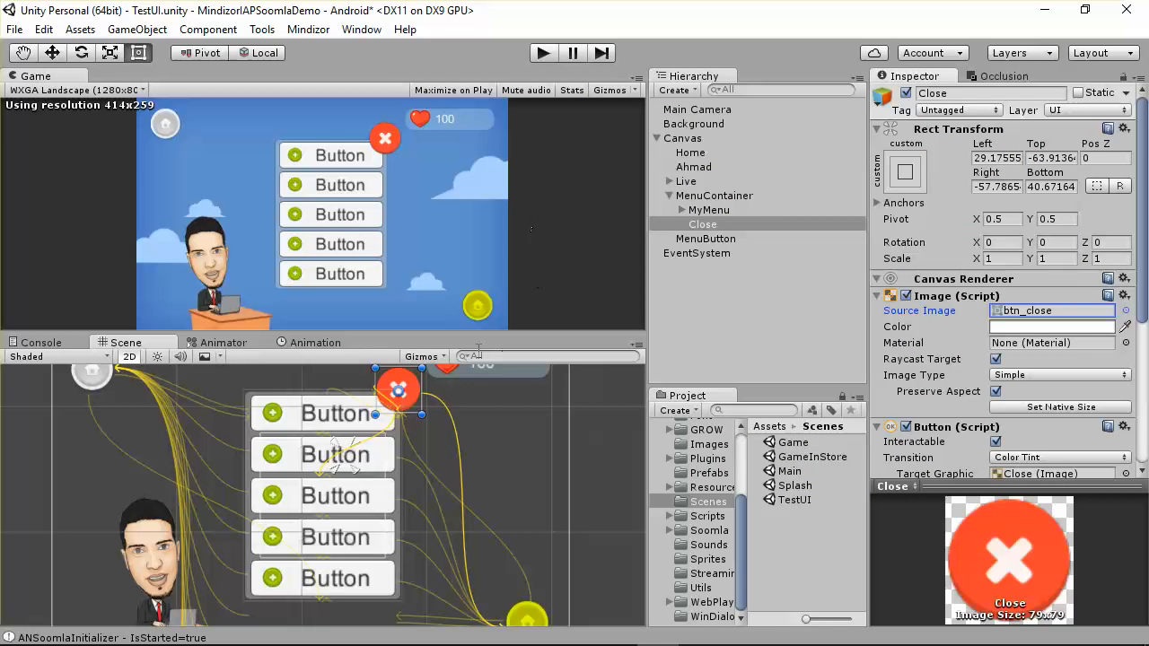
- Resize the Game view to about 589x368 and then 459x287 to check the layout, and focus on the Close button
drag(459, 337, 490, 474)
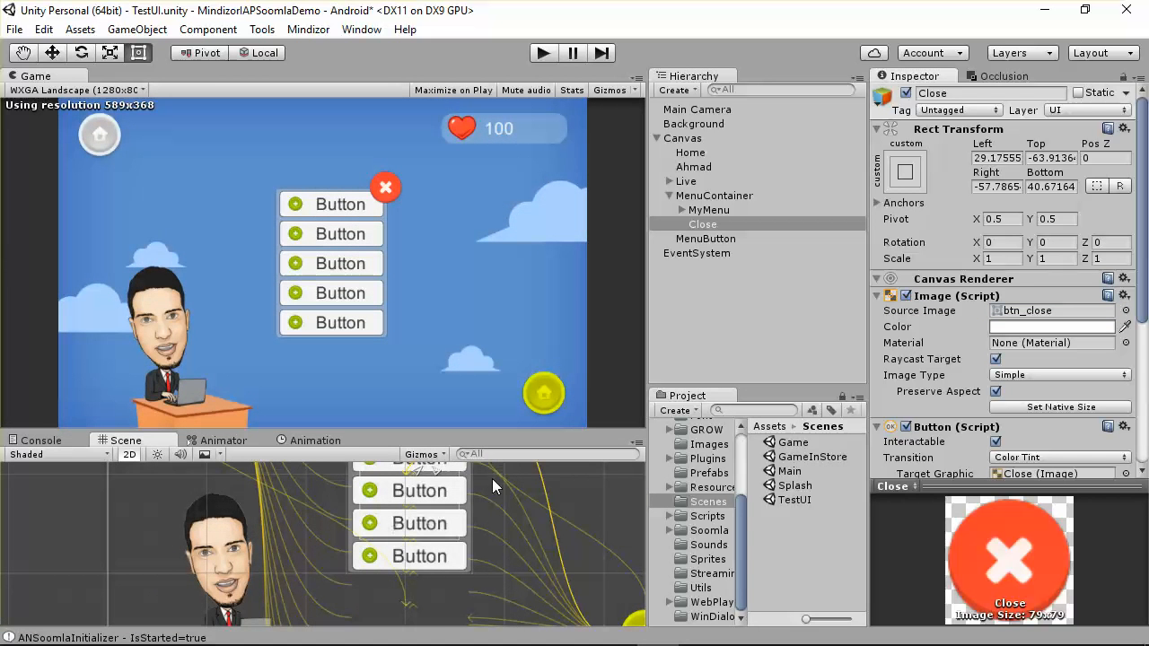
drag(501, 432, 448, 357)
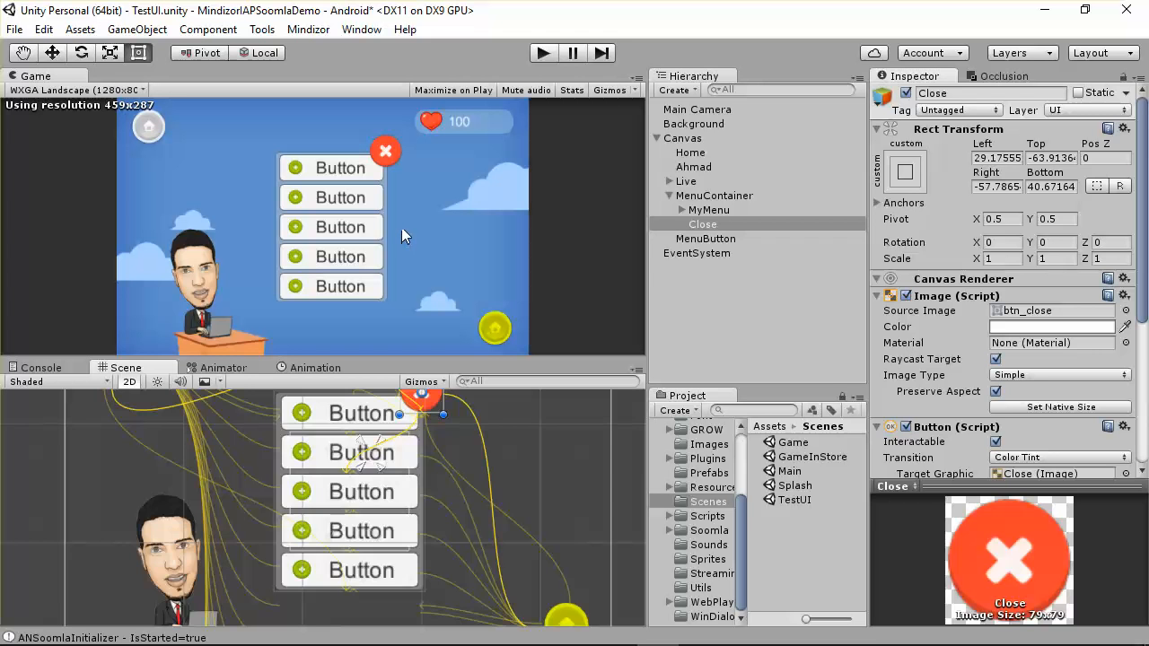
double_click(702, 224)
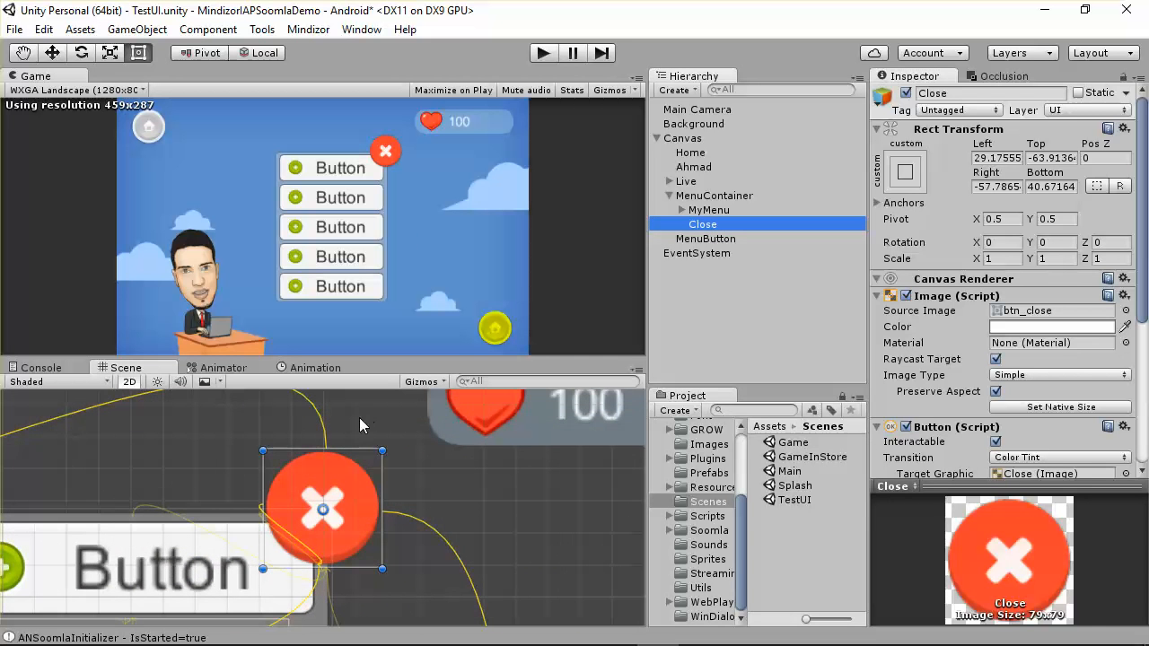
- Try the top-left anchor preset on MenuContainer, then anchor and position it at middle center
click(709, 196)
double_click(709, 196)
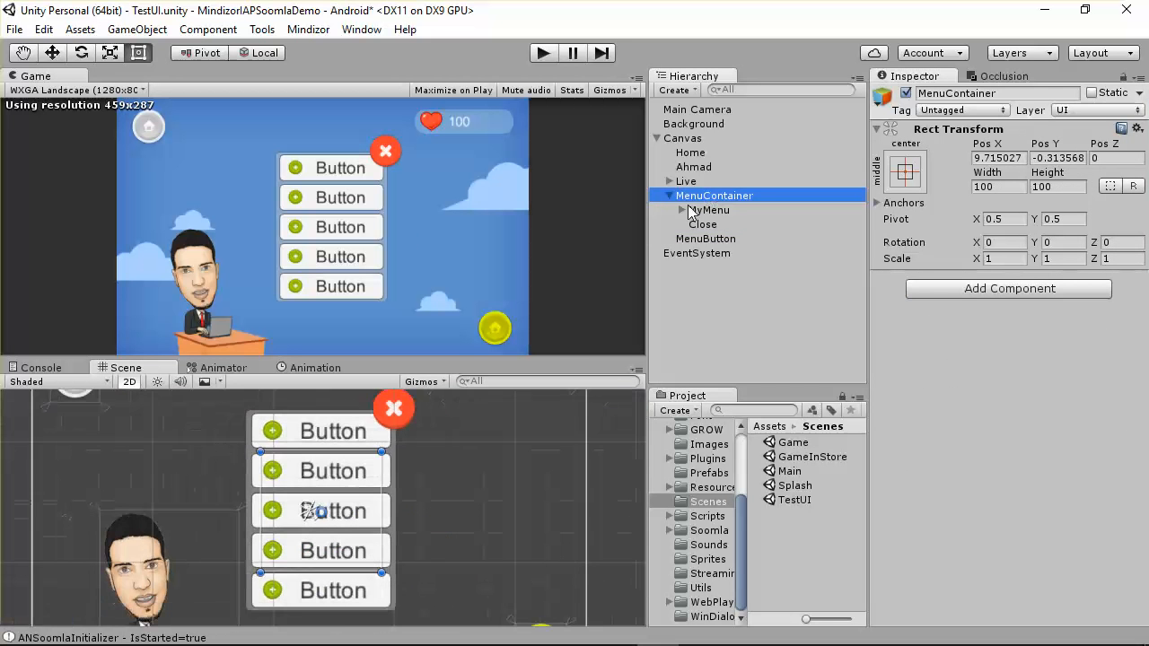
click(907, 172)
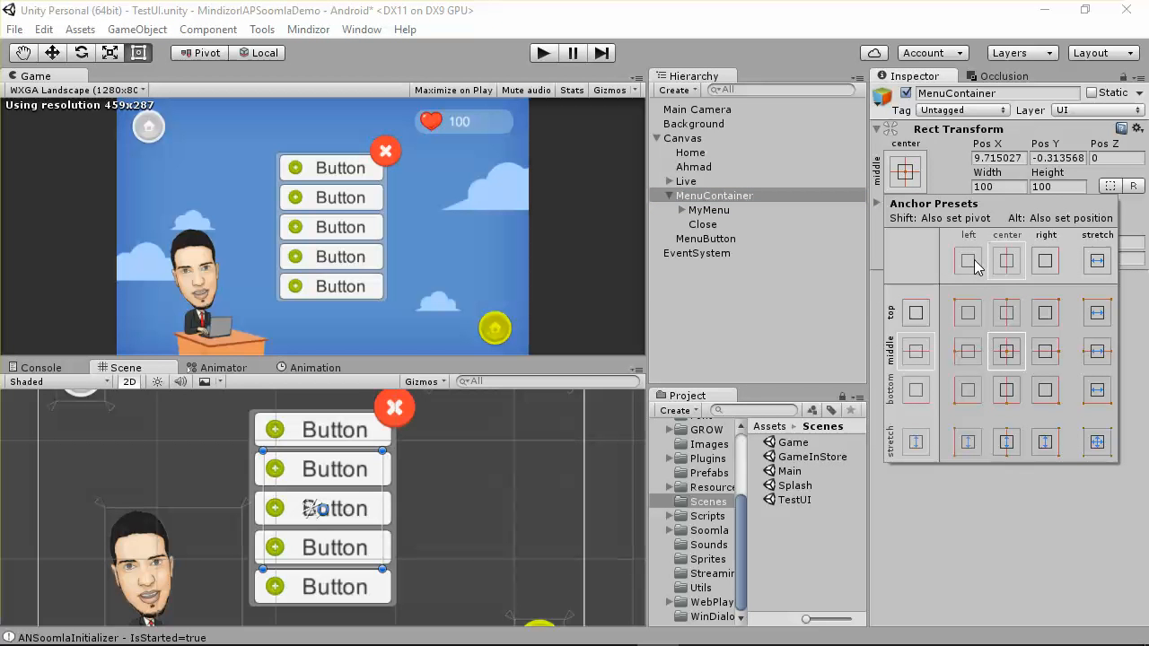
click(962, 314)
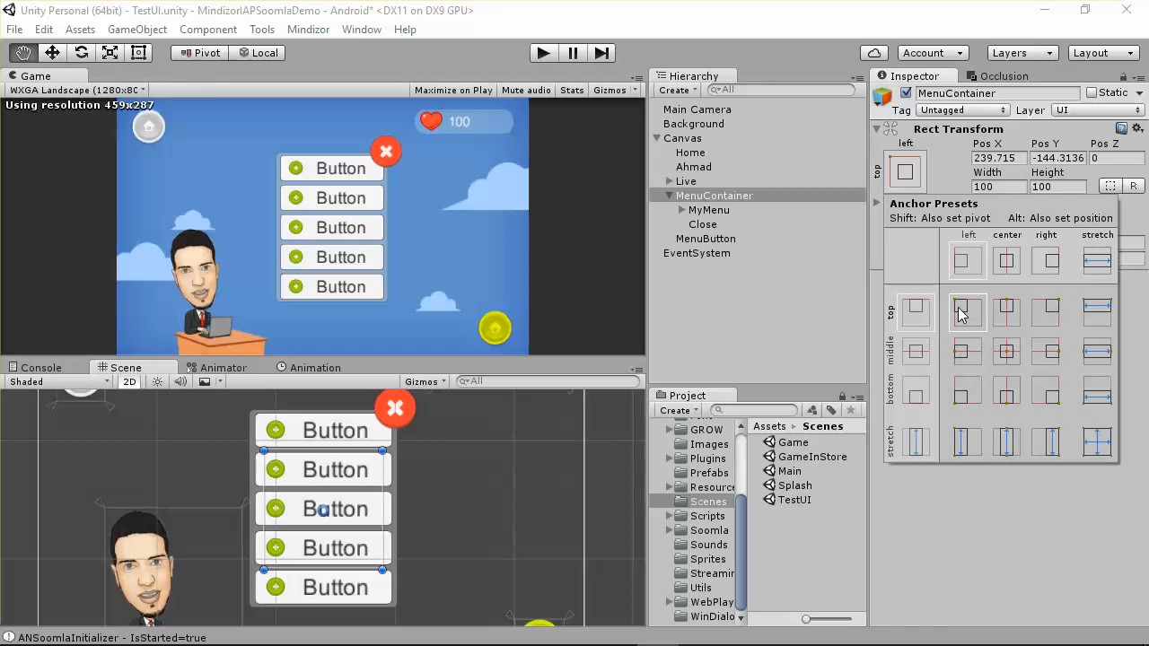
alt+click(962, 314)
alt+click(1006, 351)
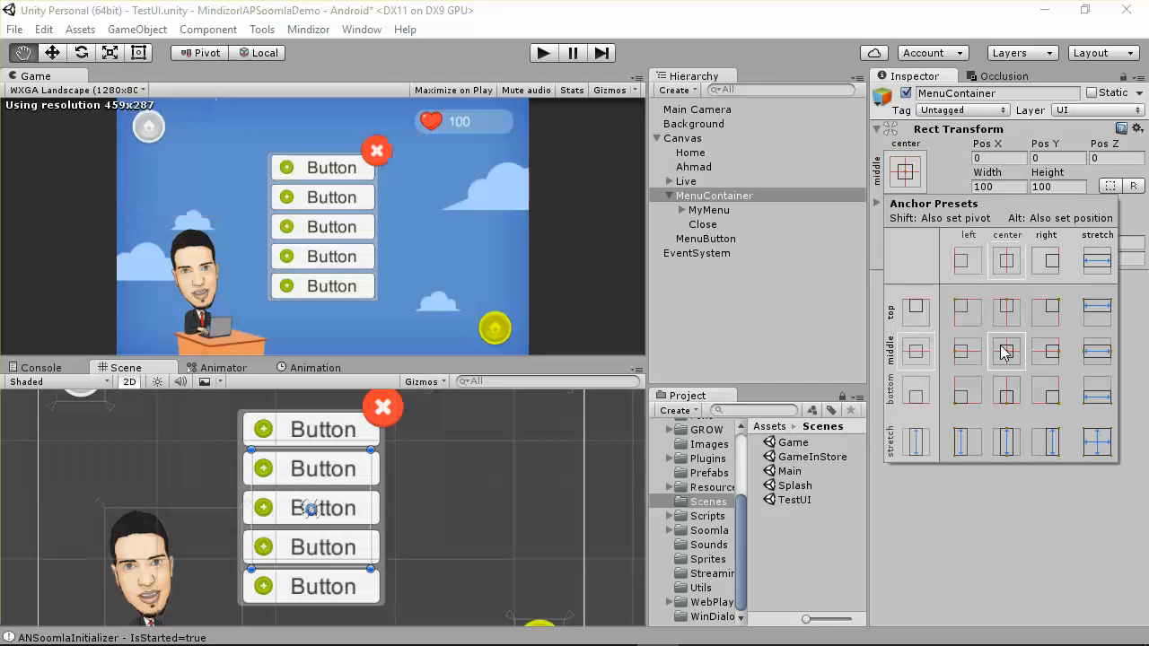
- Resize the Game view to about 435x272 and focus the Scene view on MenuContainer
click(734, 196)
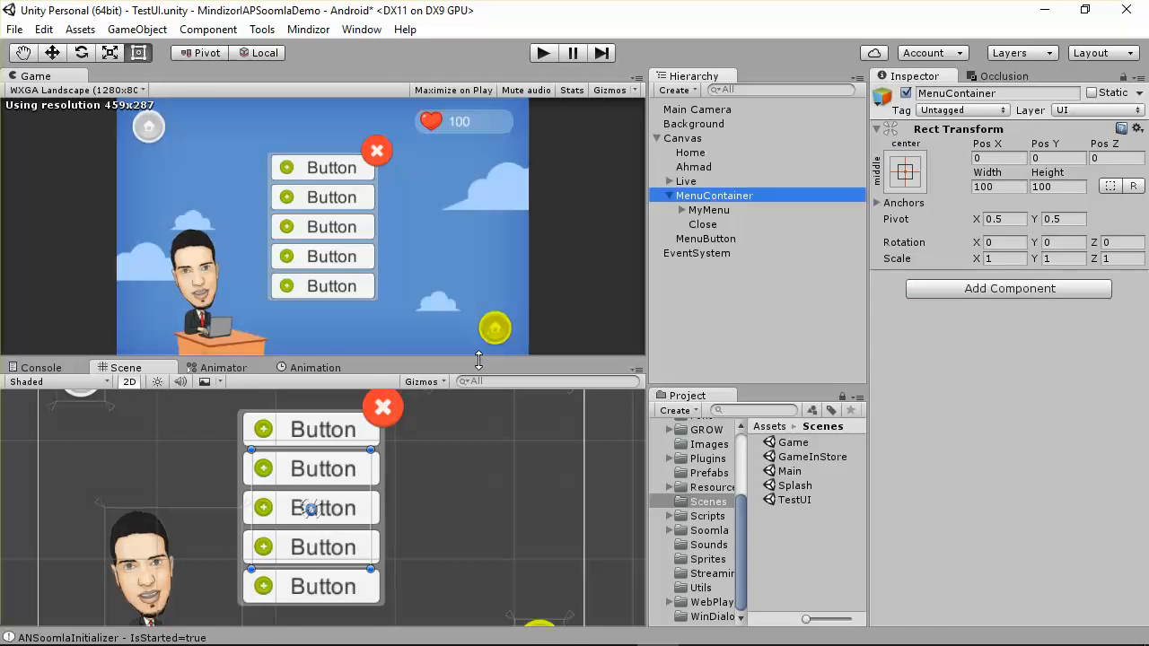
drag(479, 363, 500, 347)
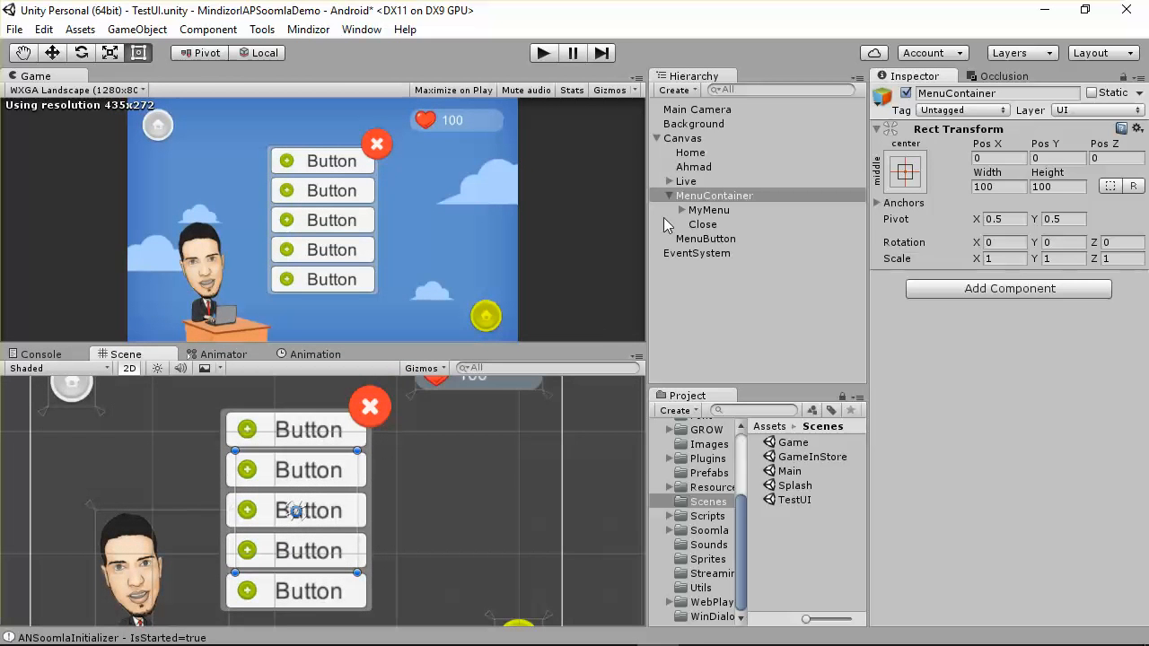
double_click(705, 196)
- Move MenuContainer's upper-right anchor outward beyond the Close button, giving offsets of Top 51 and Right 25
click(906, 171)
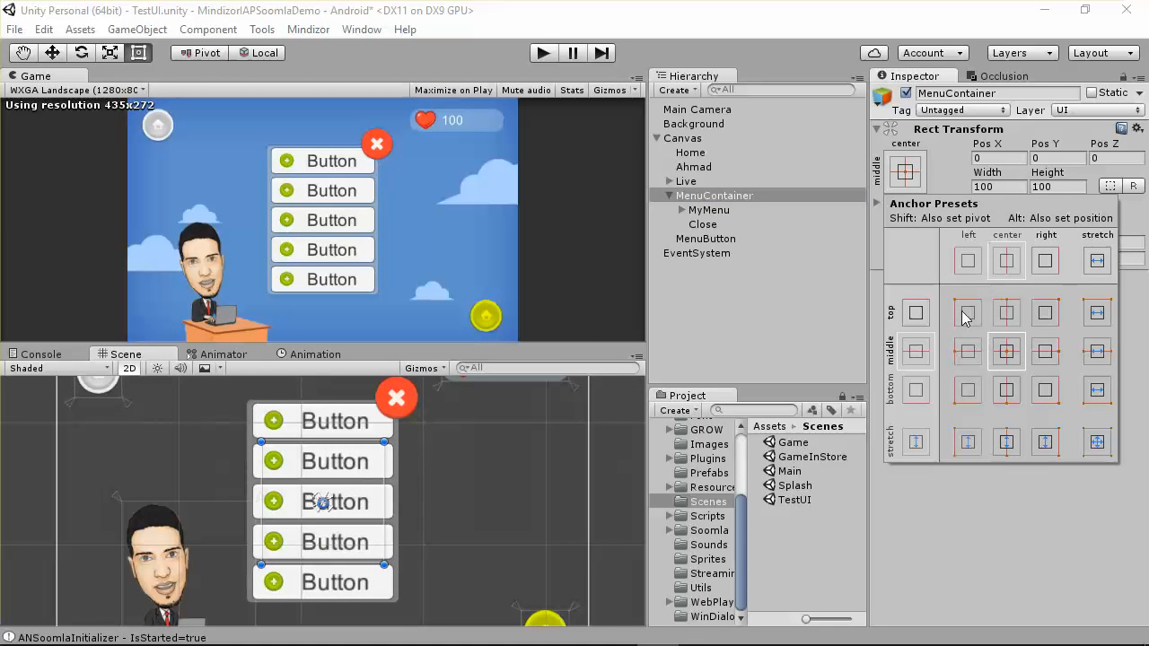
scroll(321, 501, up, 1)
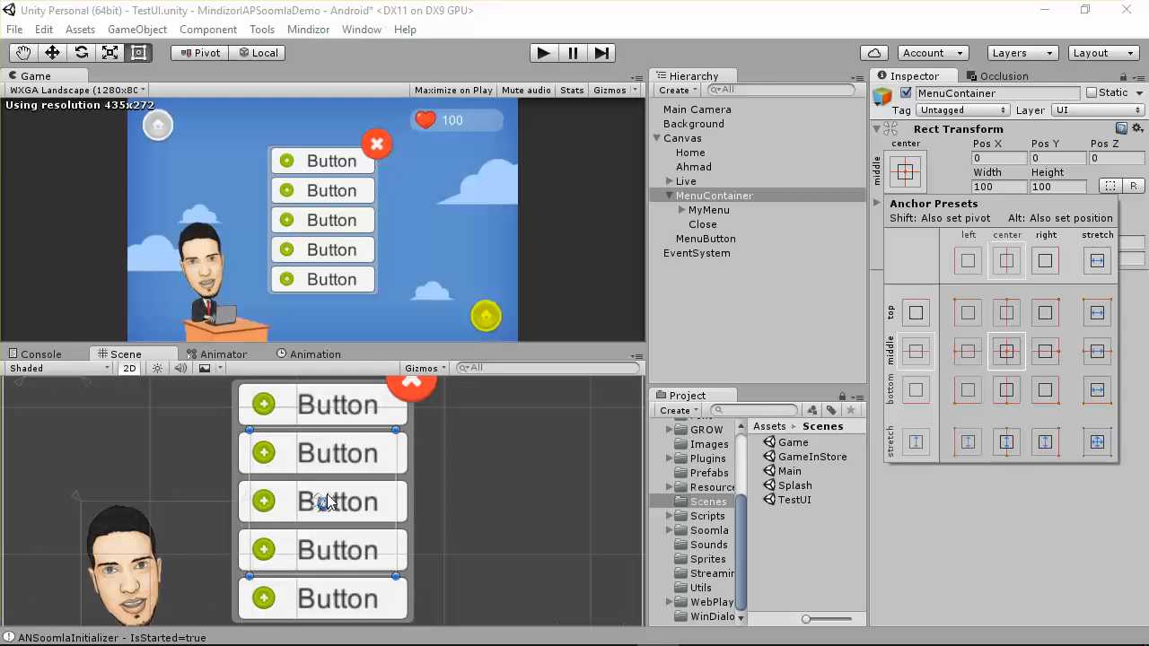
click(323, 500)
drag(350, 530, 361, 521)
key(ctrl+z)
click(329, 497)
drag(329, 496, 420, 381)
scroll(429, 424, down, 1)
scroll(406, 437, down, 1)
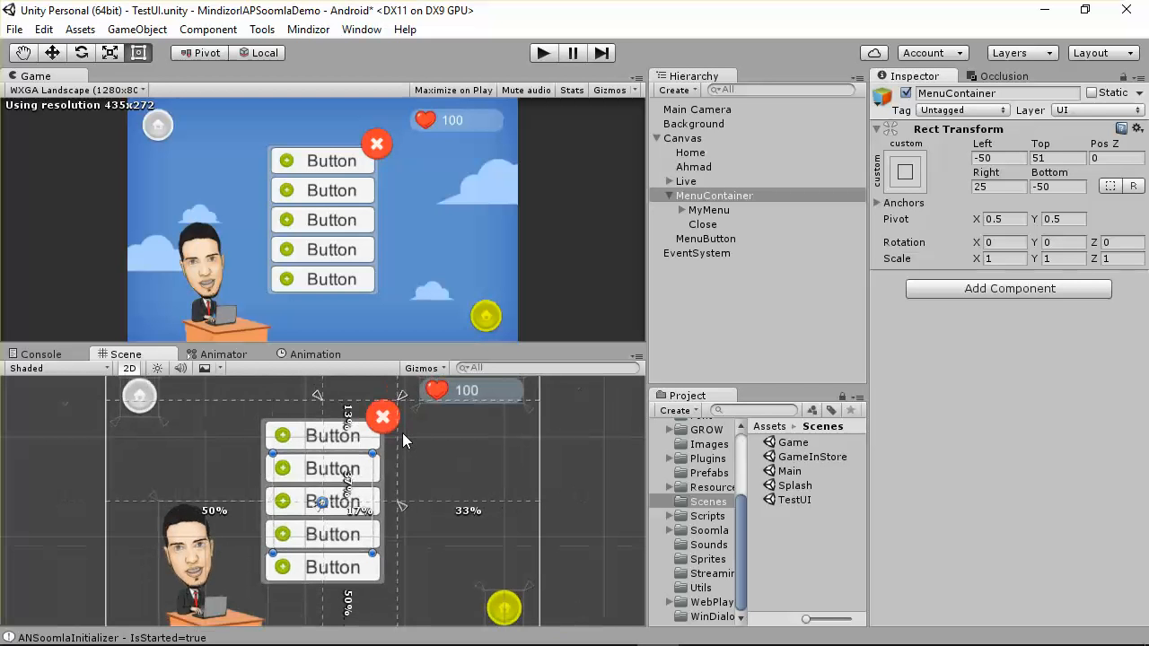
- Move MenuContainer's lower-left anchor outward past the menu's corner, giving offsets of Left 23 and Bottom 32
scroll(314, 535, up, 1)
scroll(311, 511, up, 1)
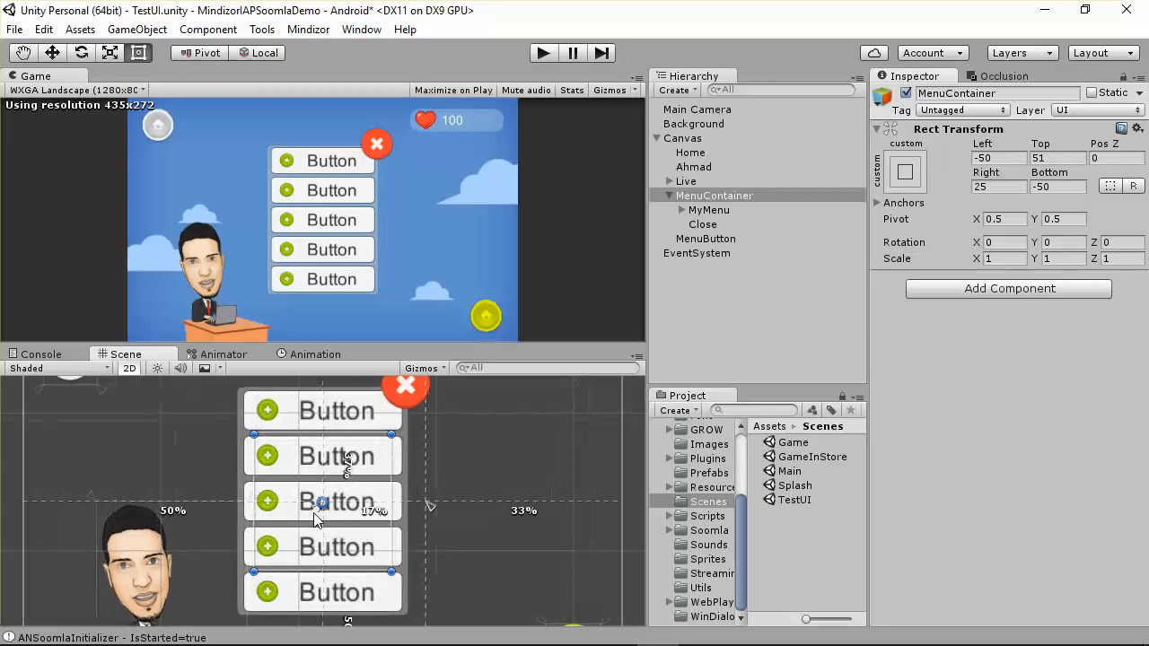
drag(321, 505, 221, 628)
scroll(315, 535, down, 2)
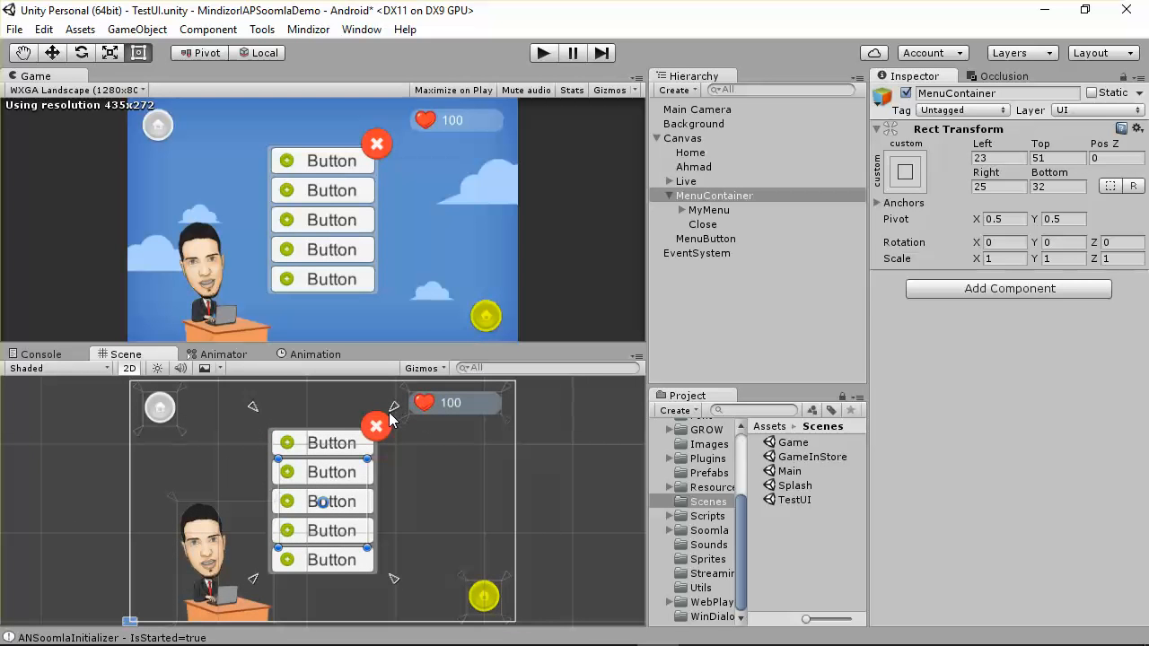
- Resize the Game view to about 406x254 to check the new anchors, and focus on MenuContainer
mouse_move(408, 345)
mouse_down()
mouse_move(392, 430)
mouse_move(363, 208)
mouse_move(380, 437)
mouse_move(404, 218)
mouse_move(413, 284)
mouse_move(402, 185)
mouse_move(397, 328)
mouse_move(418, 440)
mouse_move(422, 329)
mouse_up()
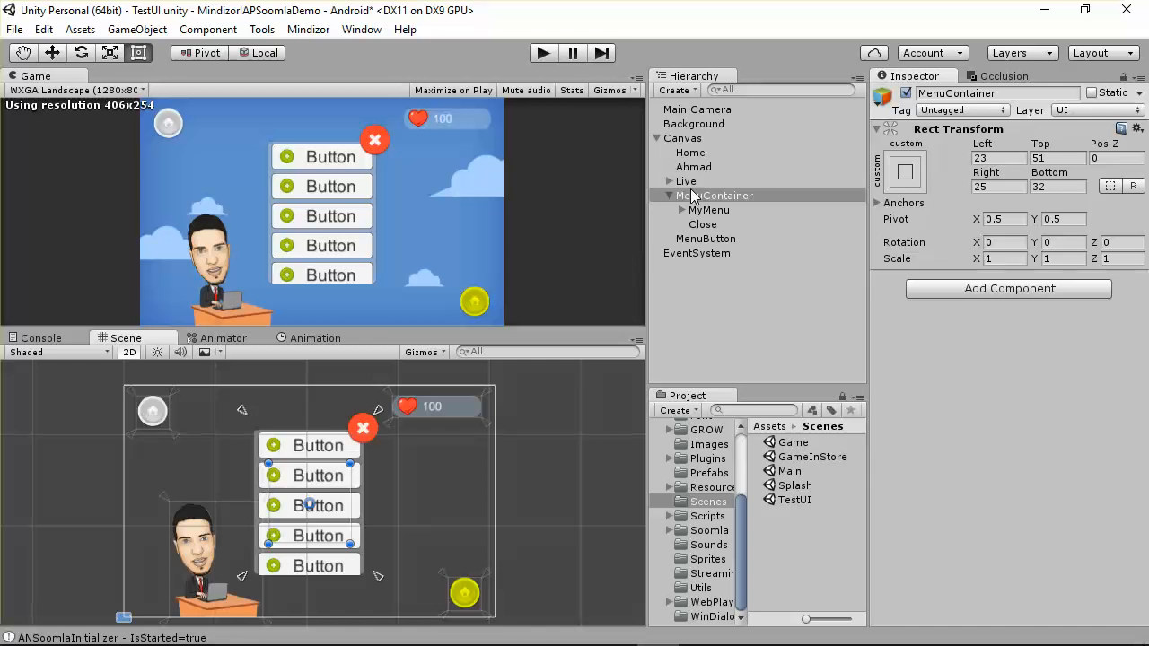
click(701, 199)
key(f)
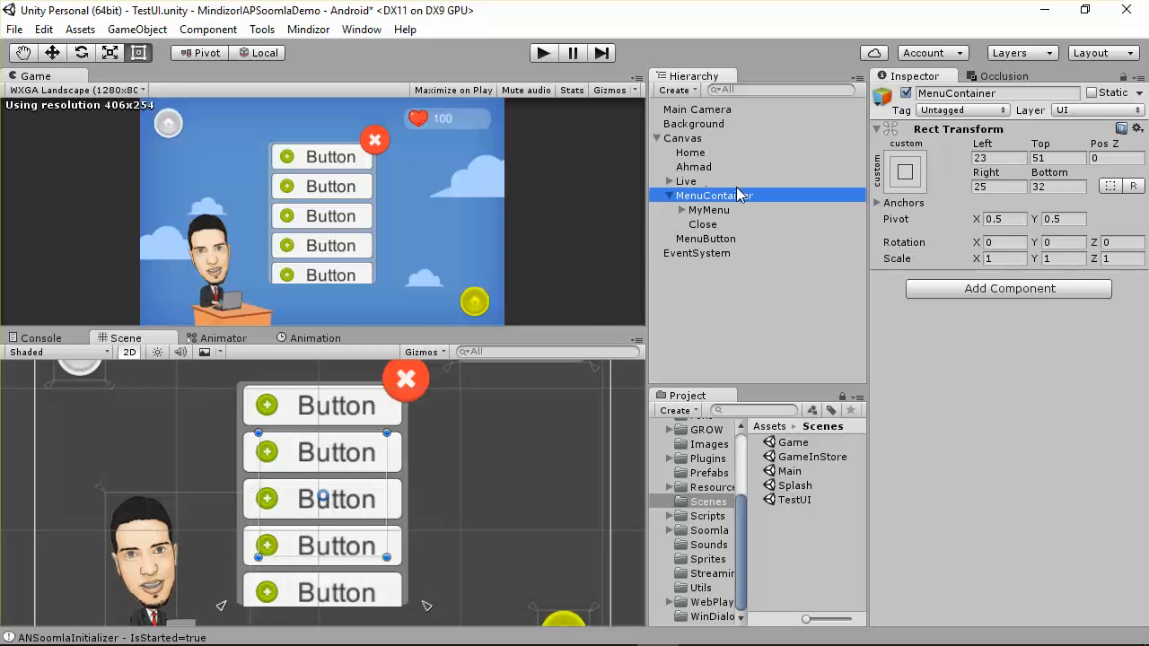
click(731, 192)
click(697, 213)
click(694, 199)
click(713, 198)
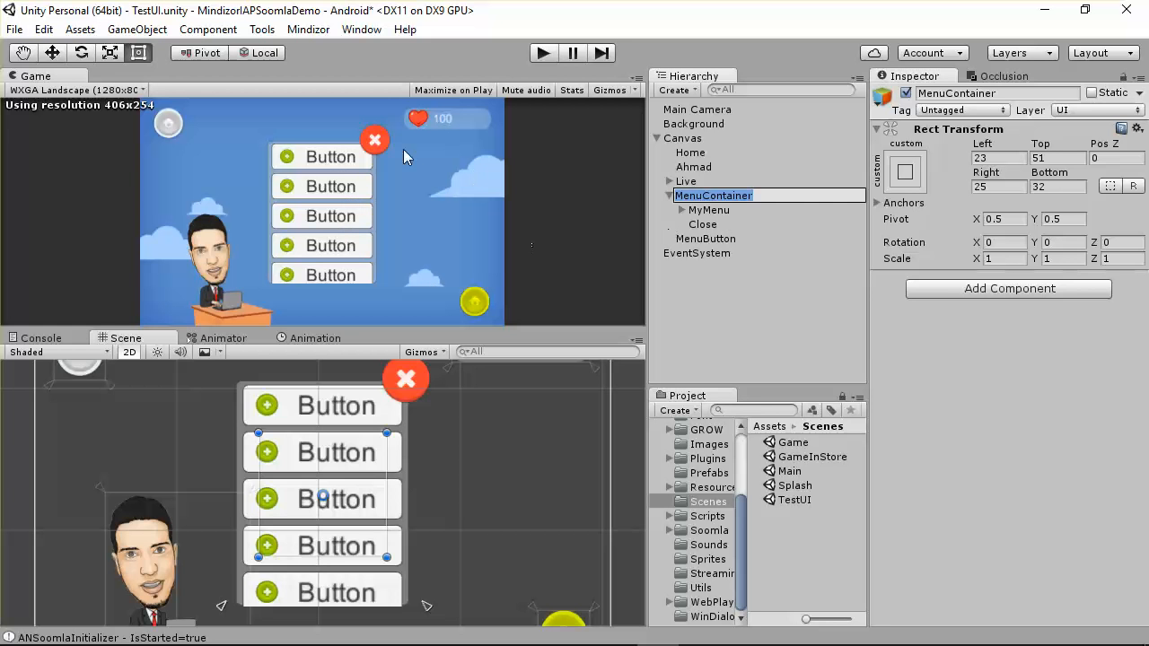
click(701, 210)
- Create a new script named MenuController and attach it to MenuContainer
click(777, 199)
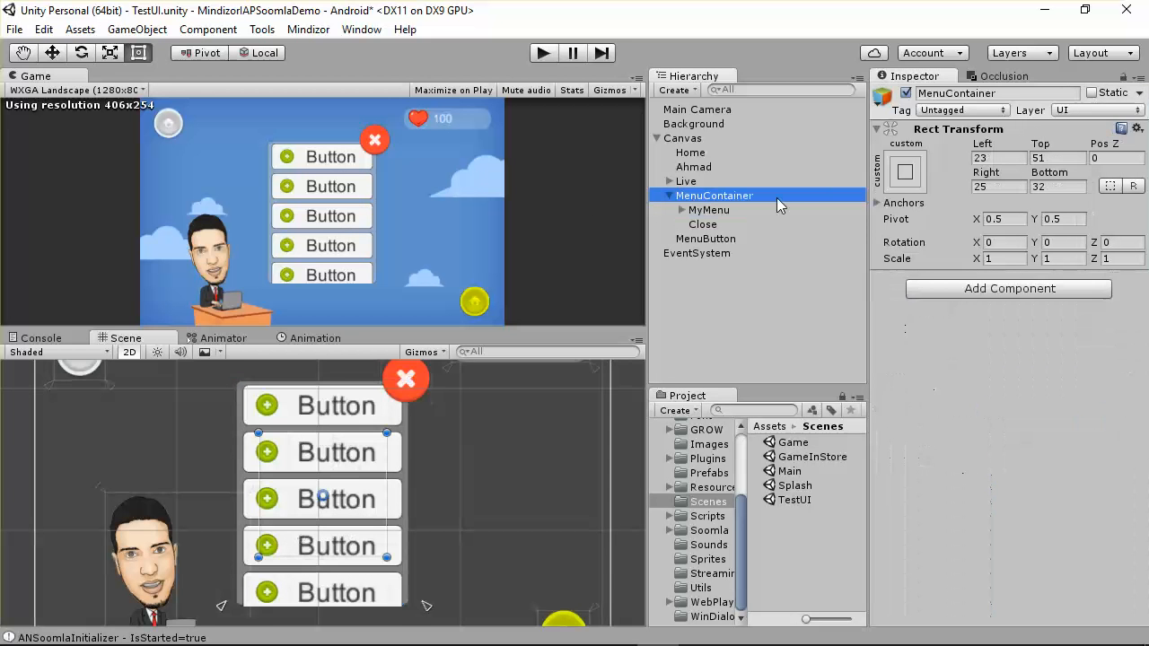
click(969, 289)
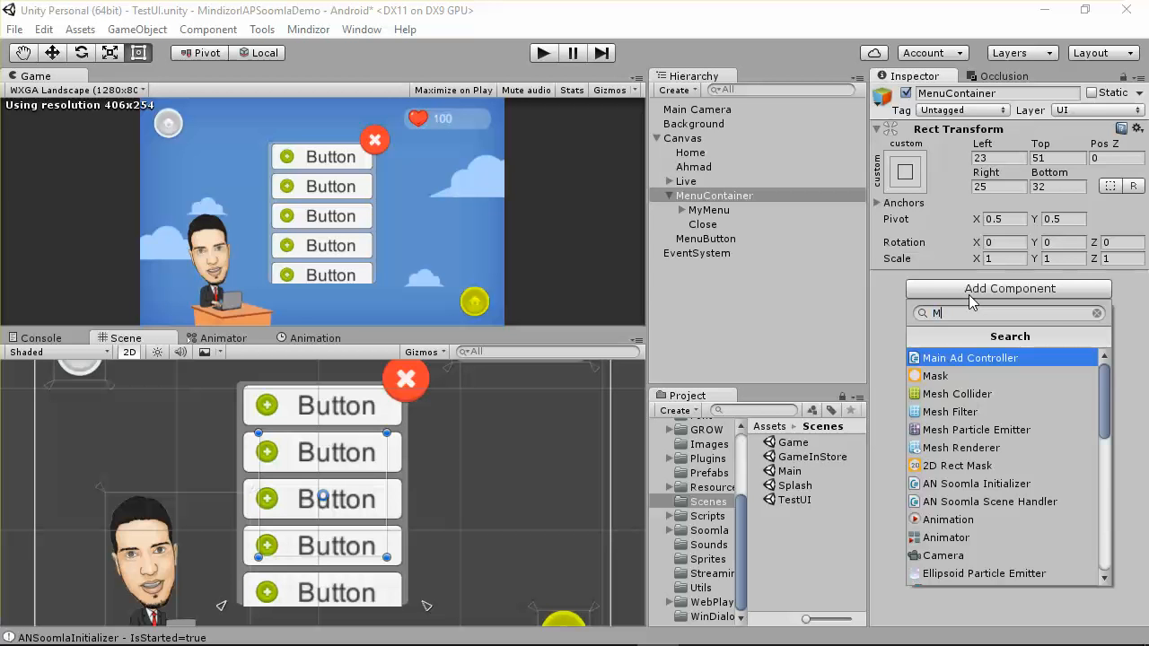
text(MenuC)
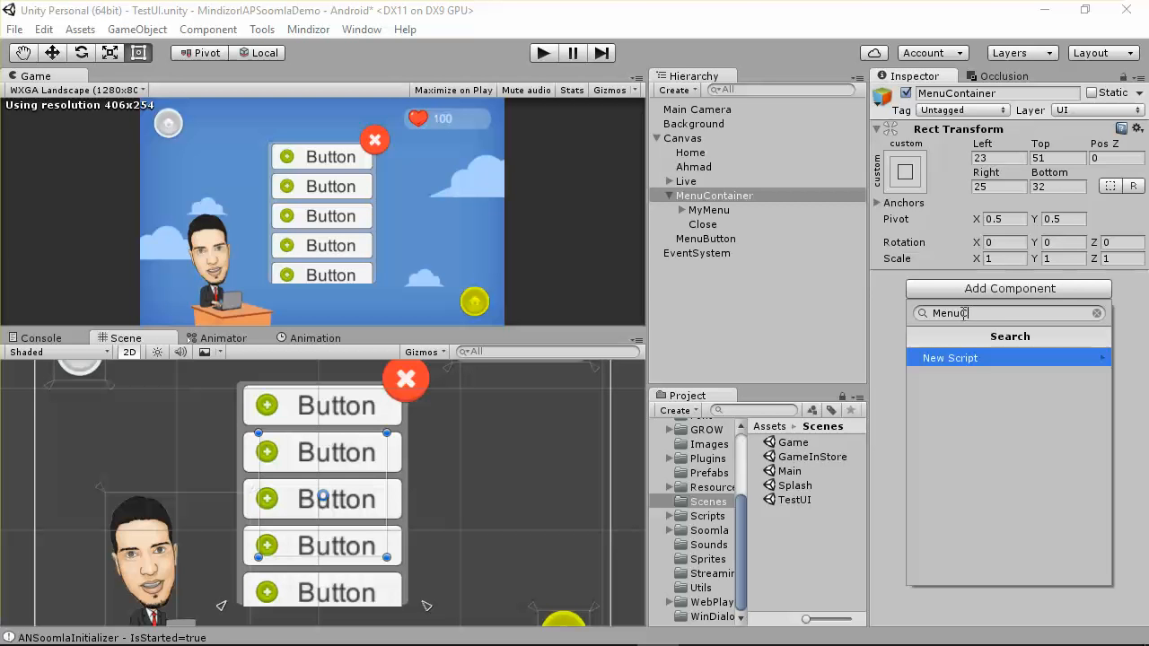
drag(963, 314, 974, 316)
click(1006, 360)
click(980, 571)
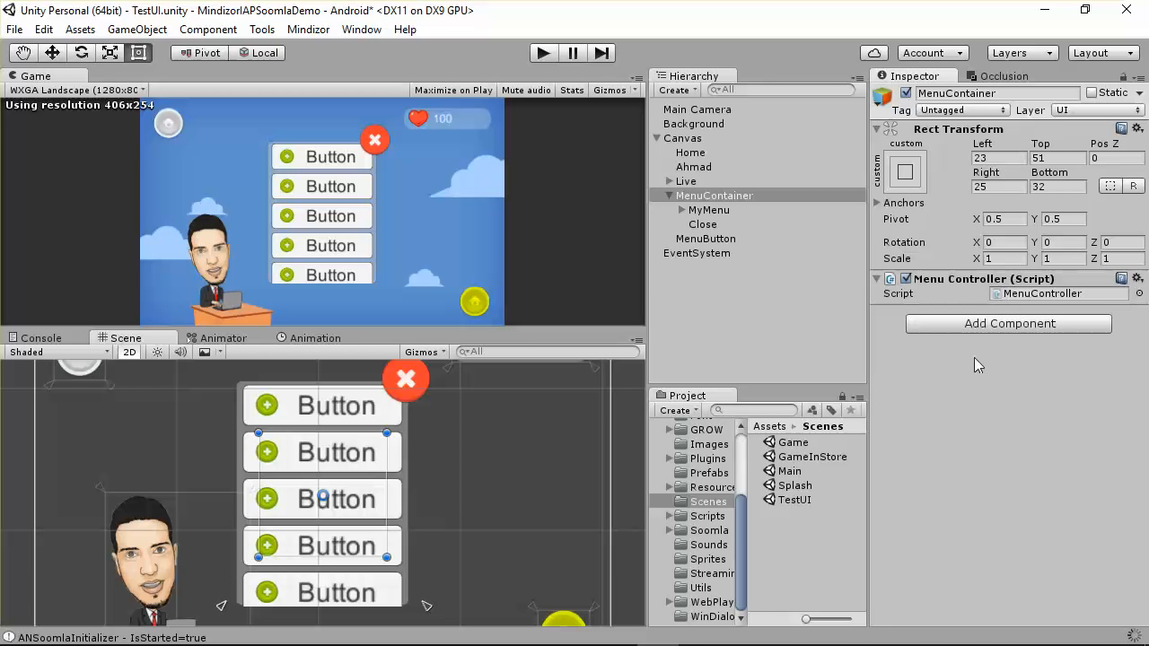
- Switch to MonoDevelop and clear the default methods from the MenuController class, leaving blank lines in its body
click(1039, 301)
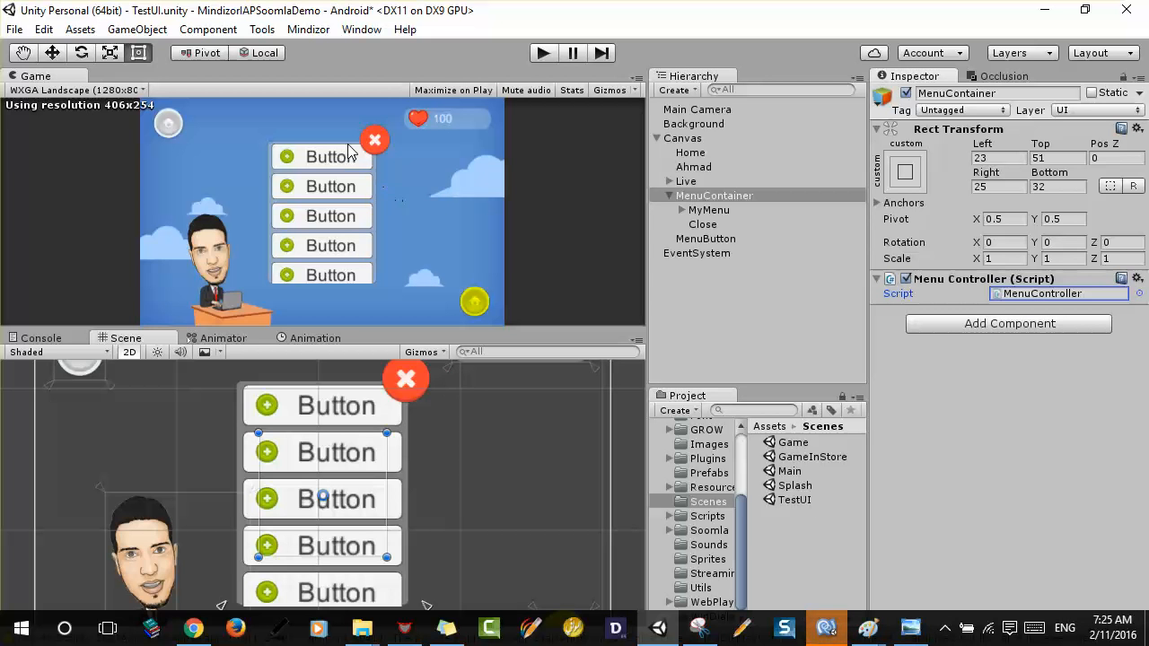
click(827, 632)
drag(460, 327, 302, 215)
key(BackSpace)
key(Return)
key(Return)
key(Return)
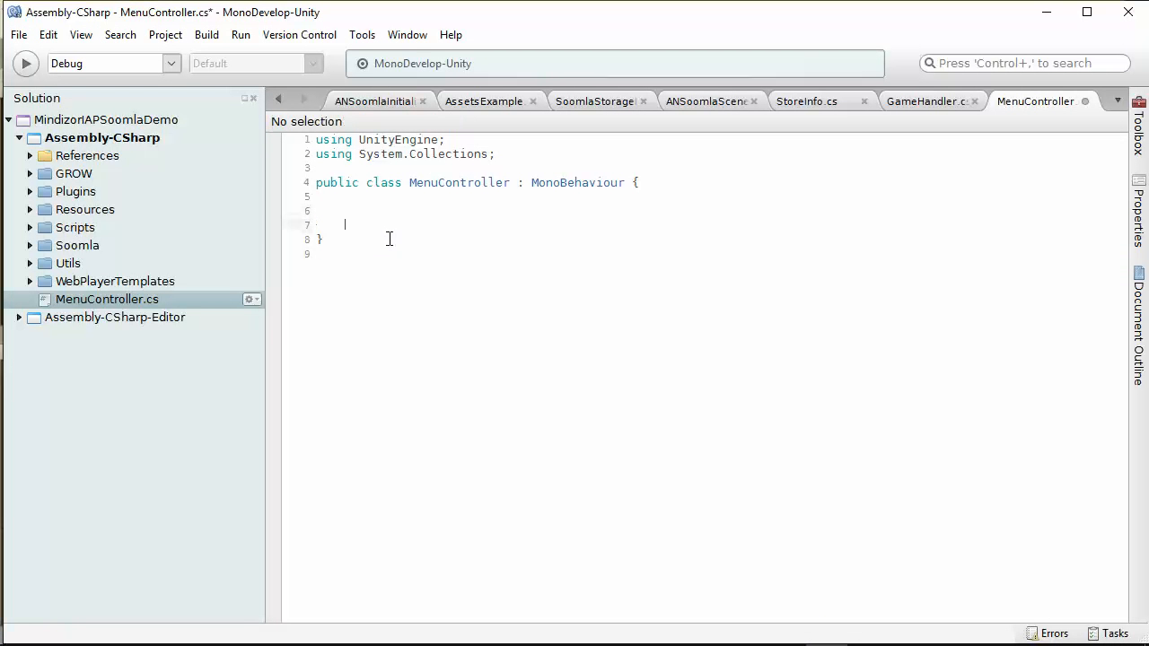
- Declare an empty public void ShowDialog() method in the MenuController class
click(367, 228)
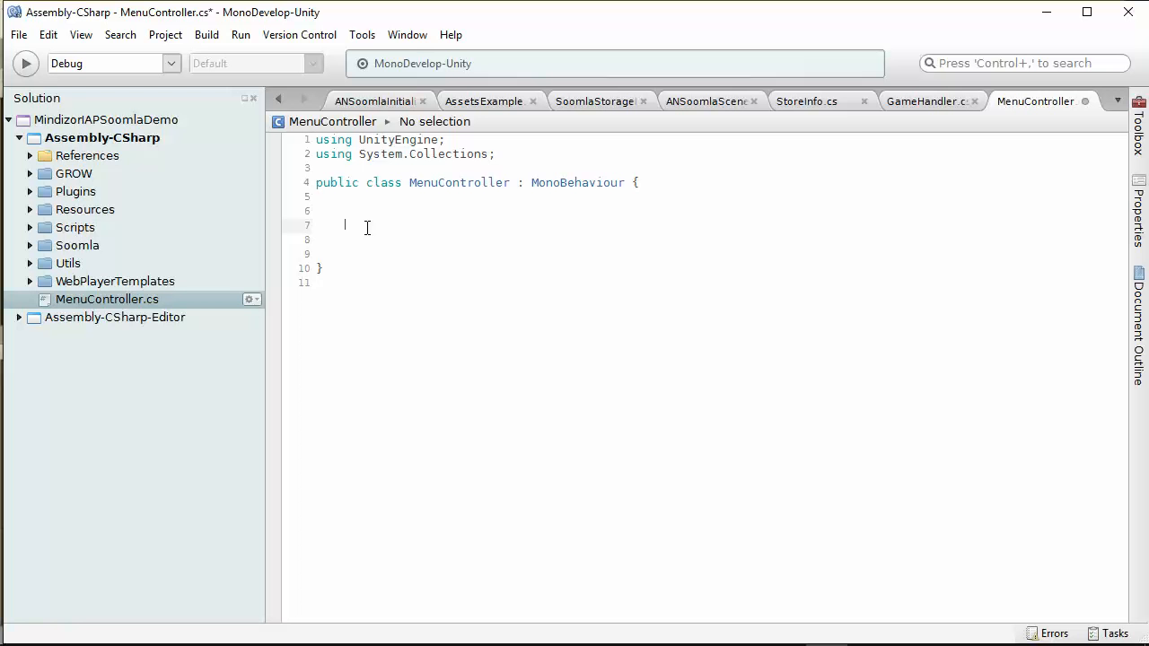
text(pub)
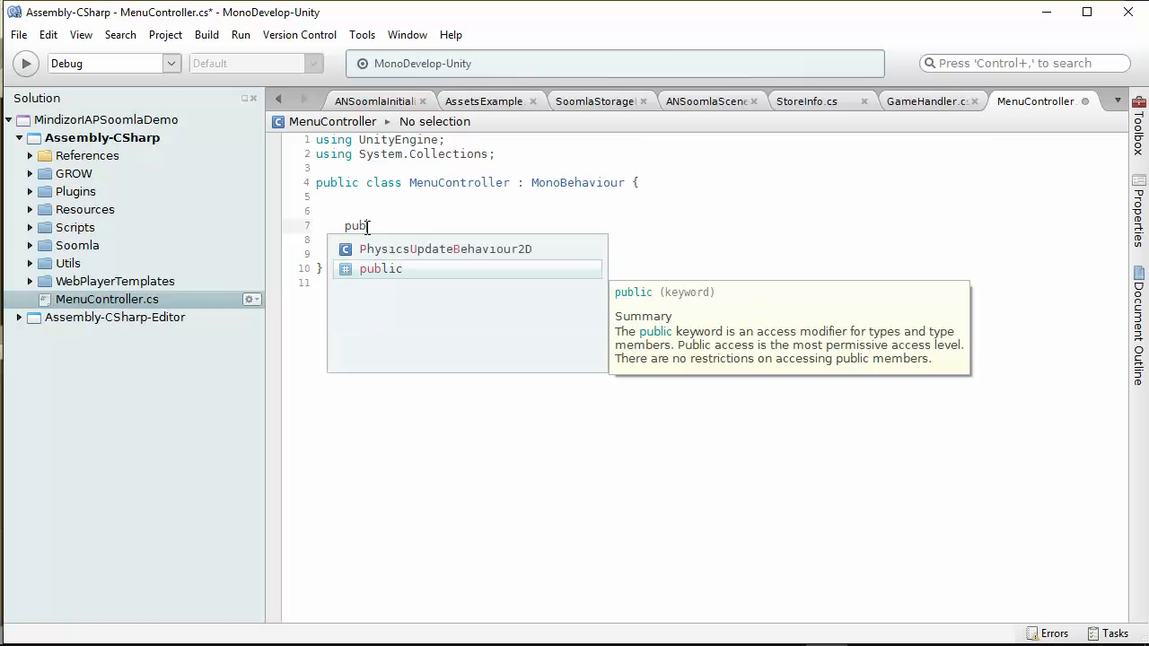
text(lic void ShowDialo)
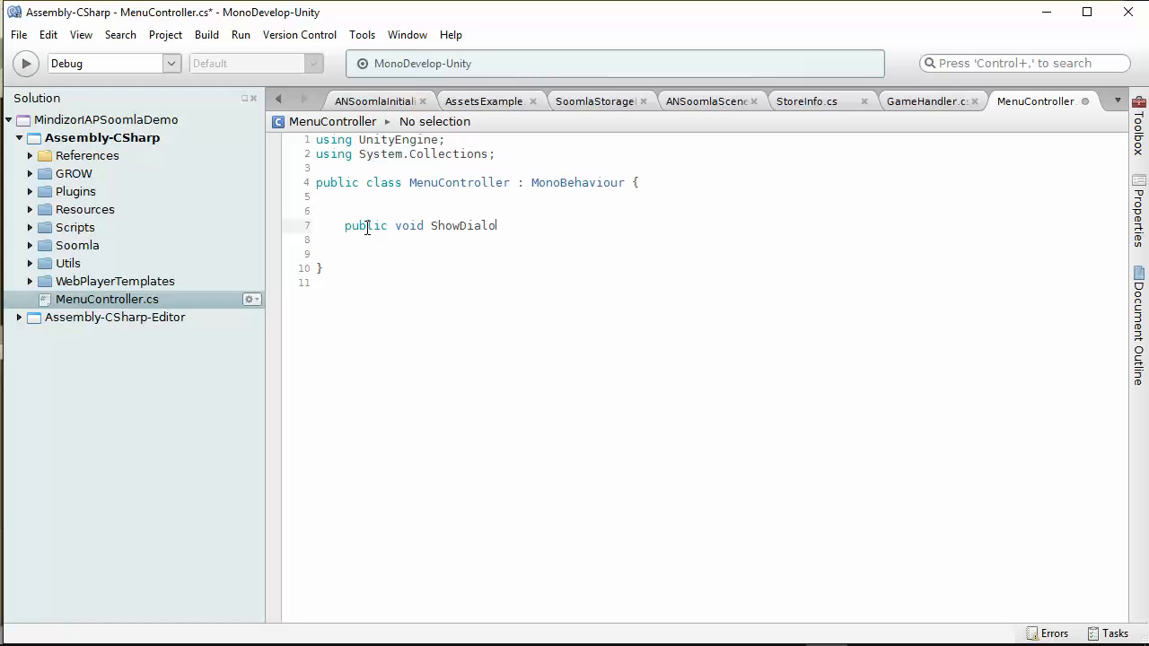
text({})
- Duplicate the ShowDialog method two lines below and rename the copy HideDialog
drag(588, 224, 330, 229)
key(ctrl+c)
click(392, 262)
key(ctrl+v)
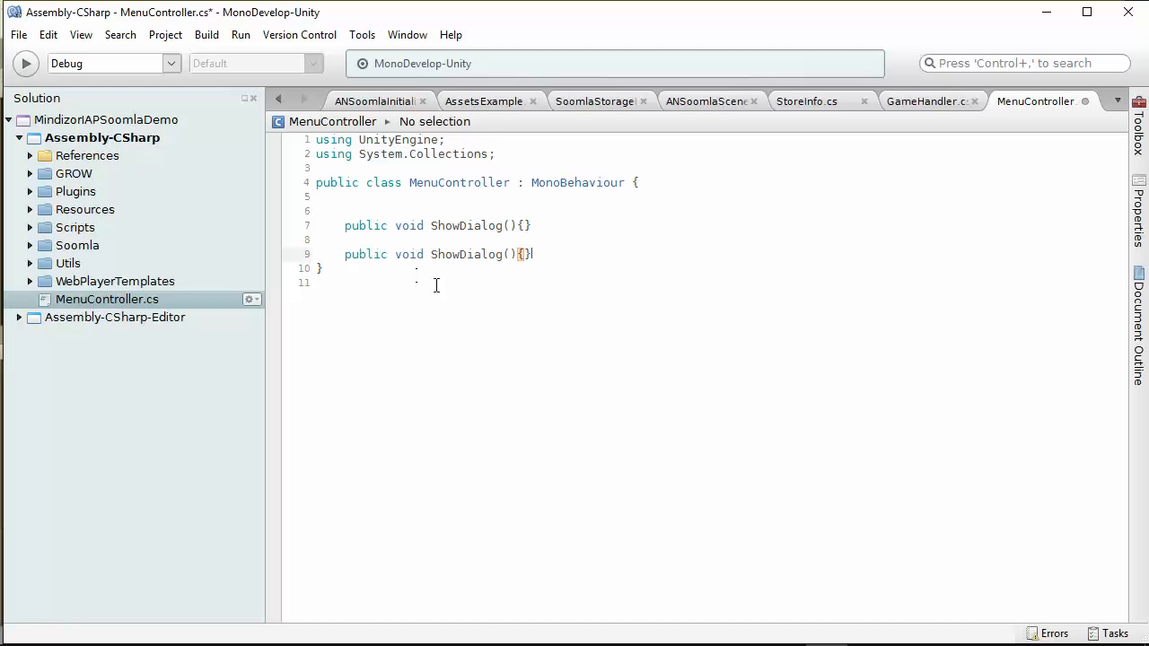
drag(433, 254, 461, 257)
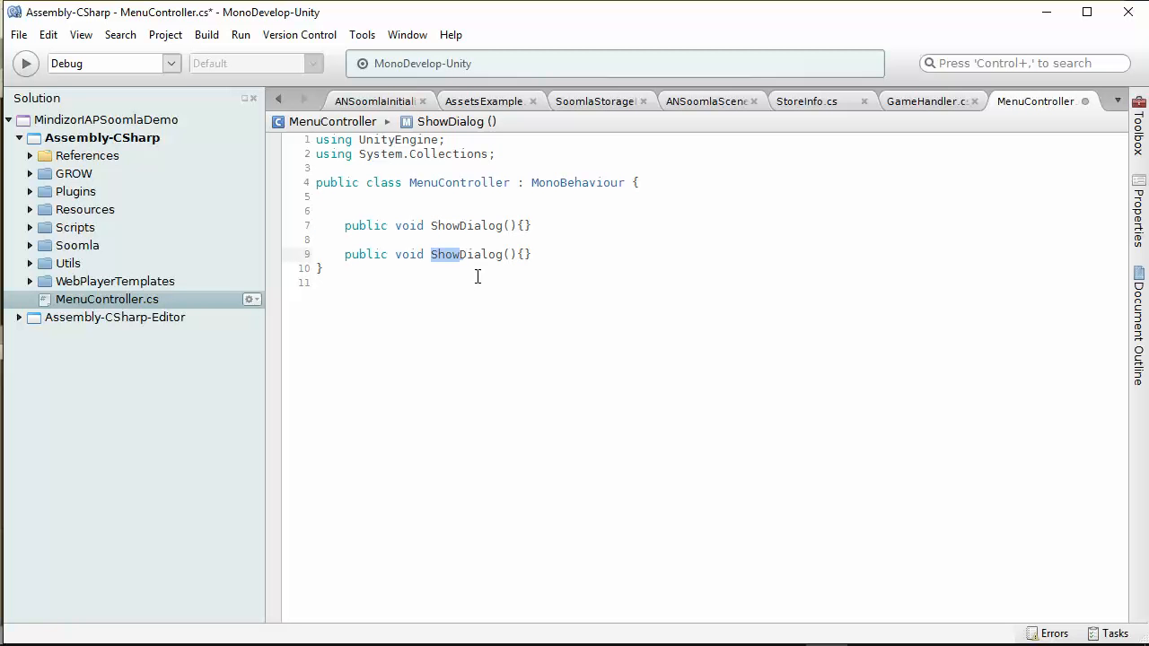
text(Hide)
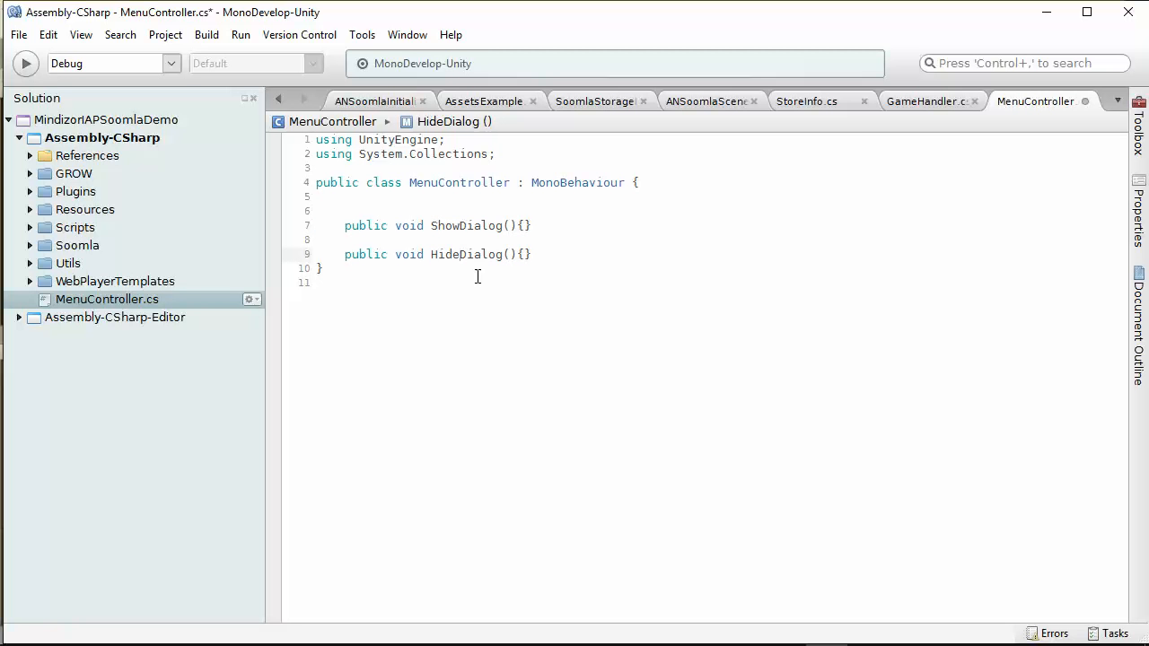
- Declare a public Animator field named anim above the ShowDialog method
click(501, 208)
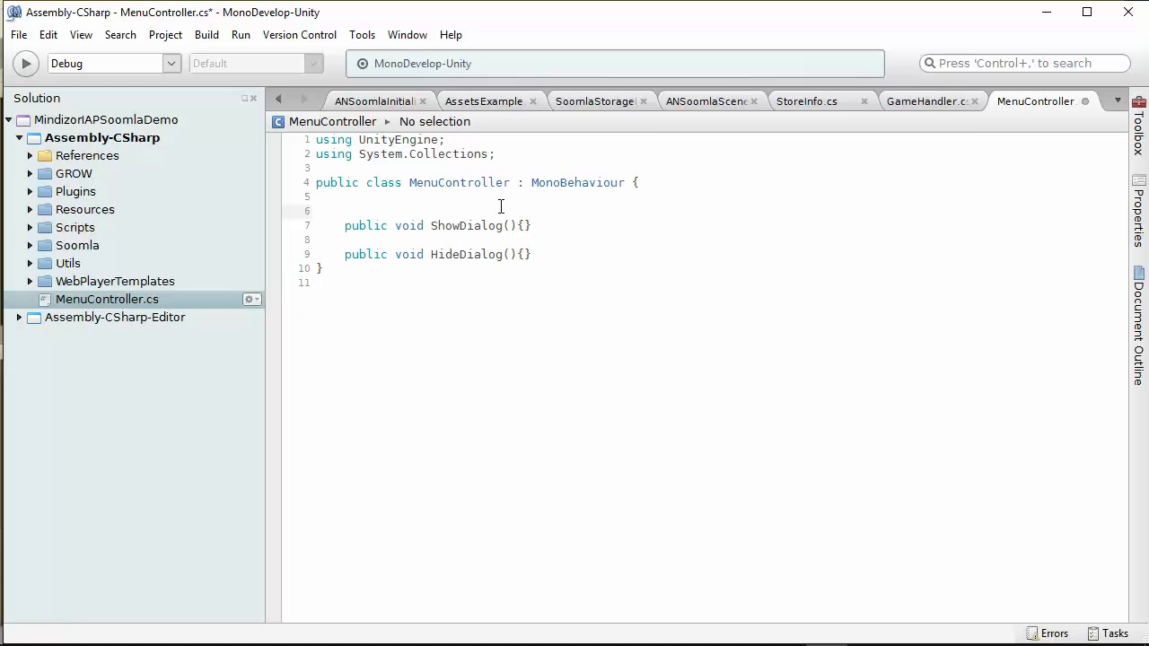
text(public )
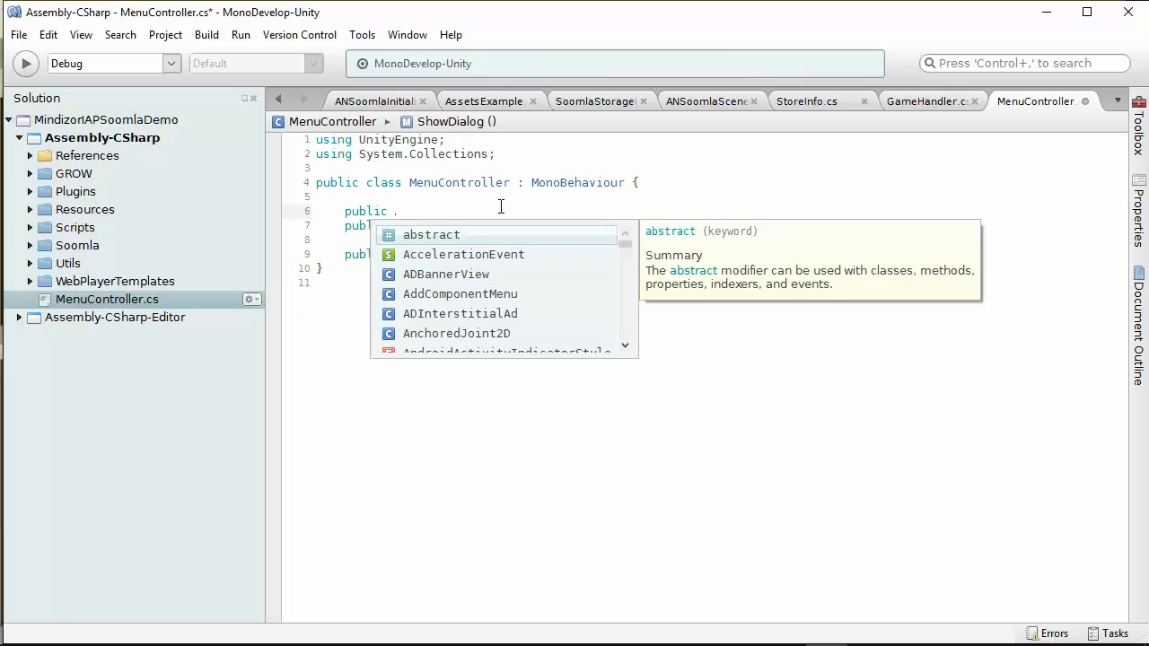
text(An)
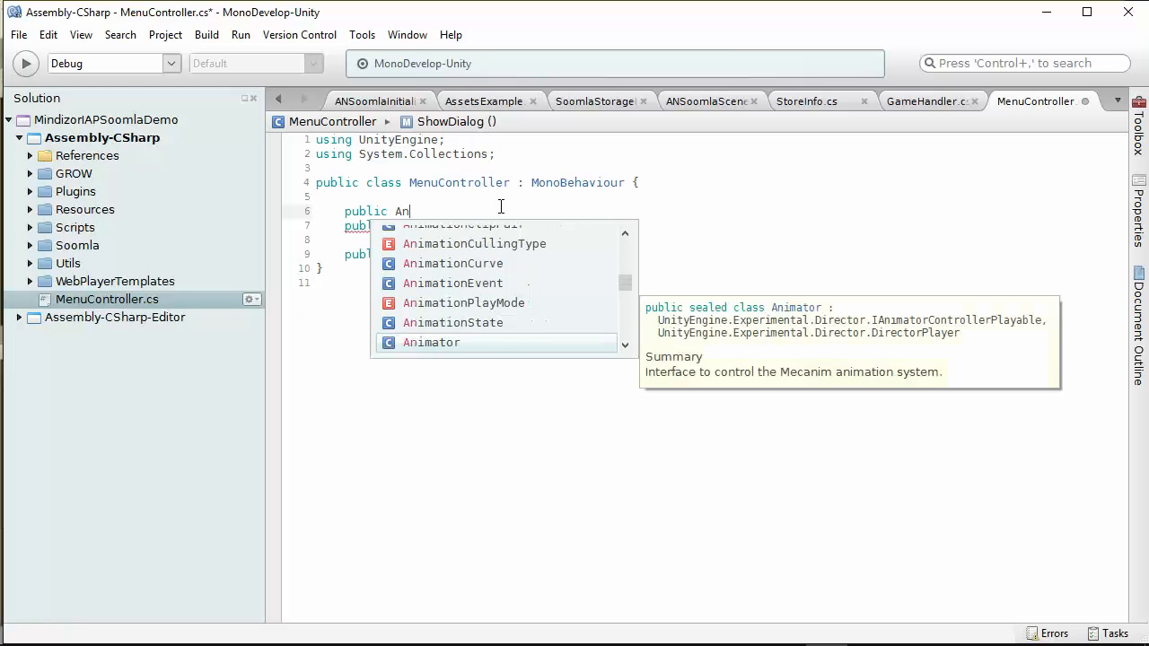
text(imator an)
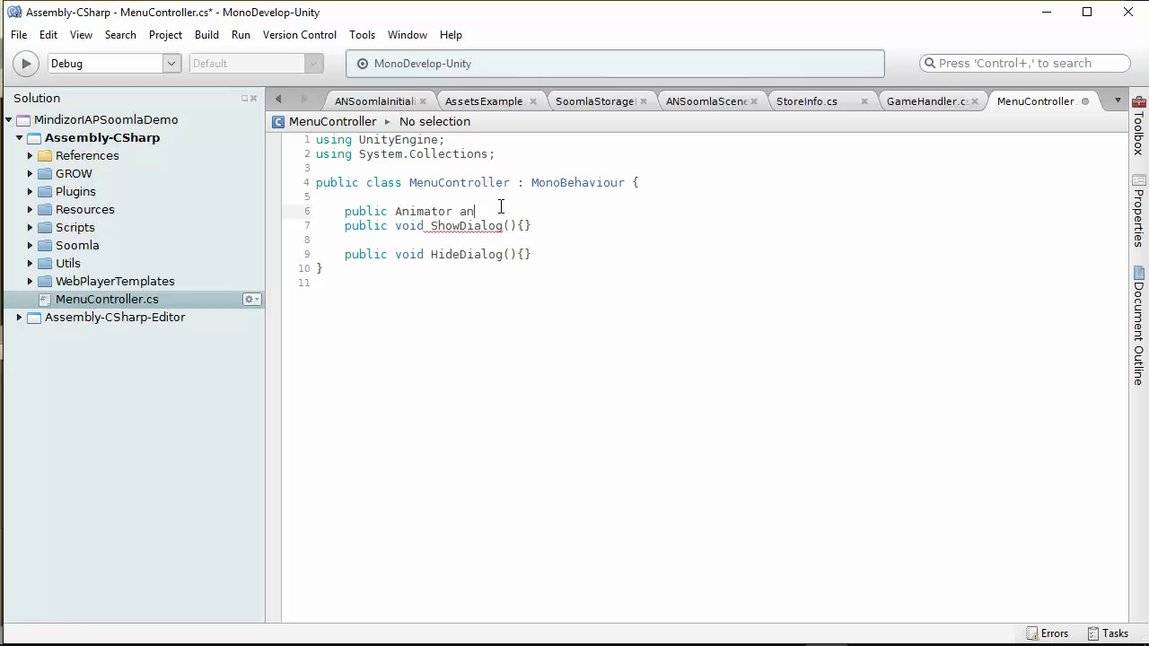
text(im;)
- Expand the ShowDialog and HideDialog bodies onto separate lines and save the script
click(521, 225)
key(Return)
key(Return)
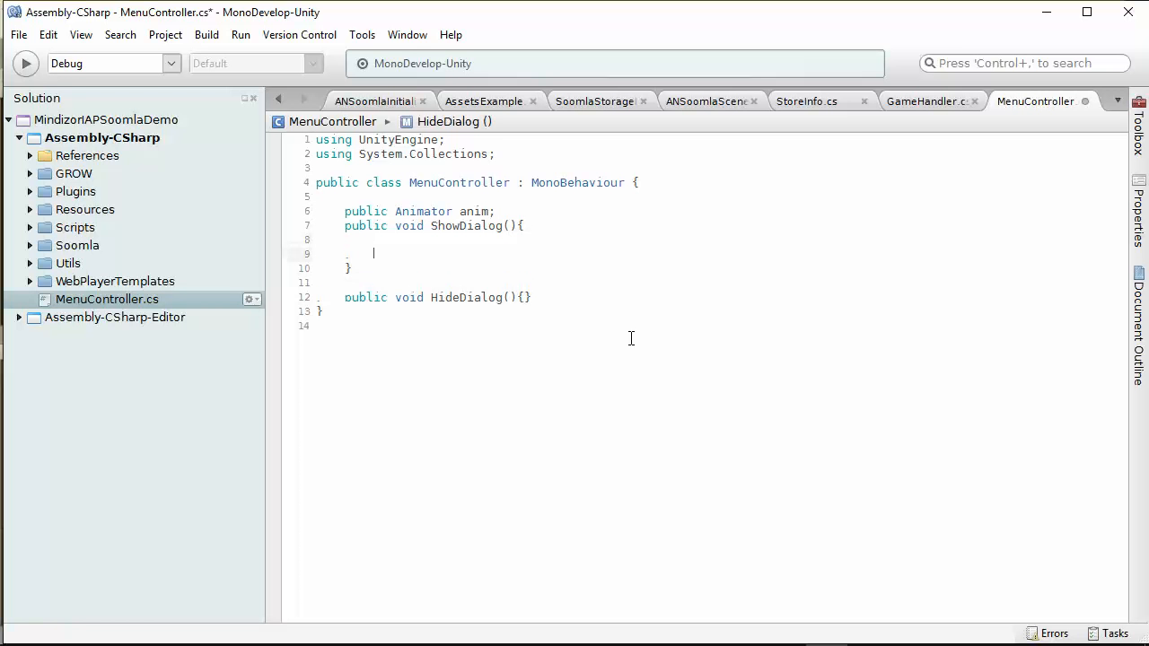
click(527, 298)
key(Return)
click(26, 36)
click(40, 105)
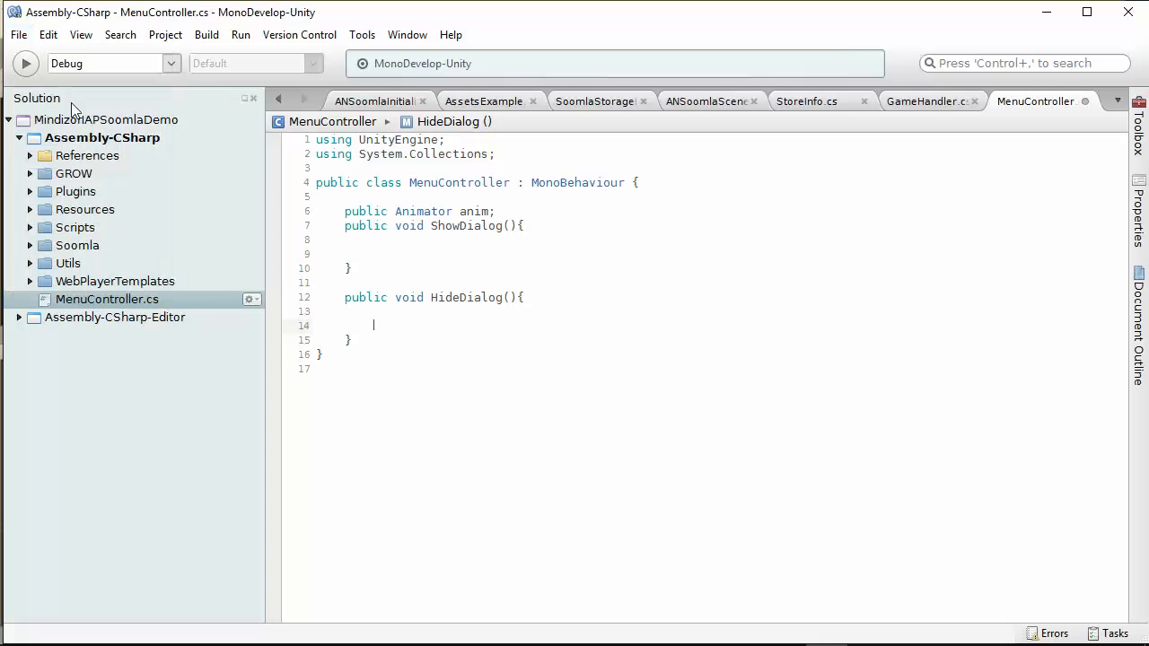
- Add a Debug.Log (""); statement to ShowDialog and copy it into HideDialog
click(486, 244)
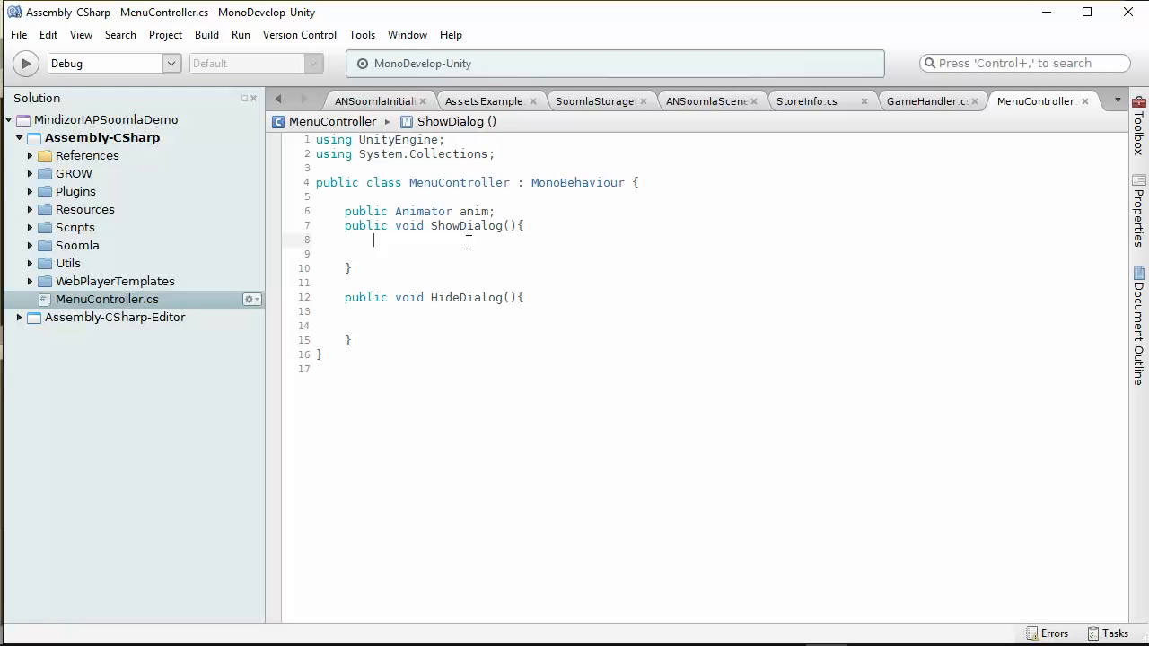
key(Return)
text(Debug)
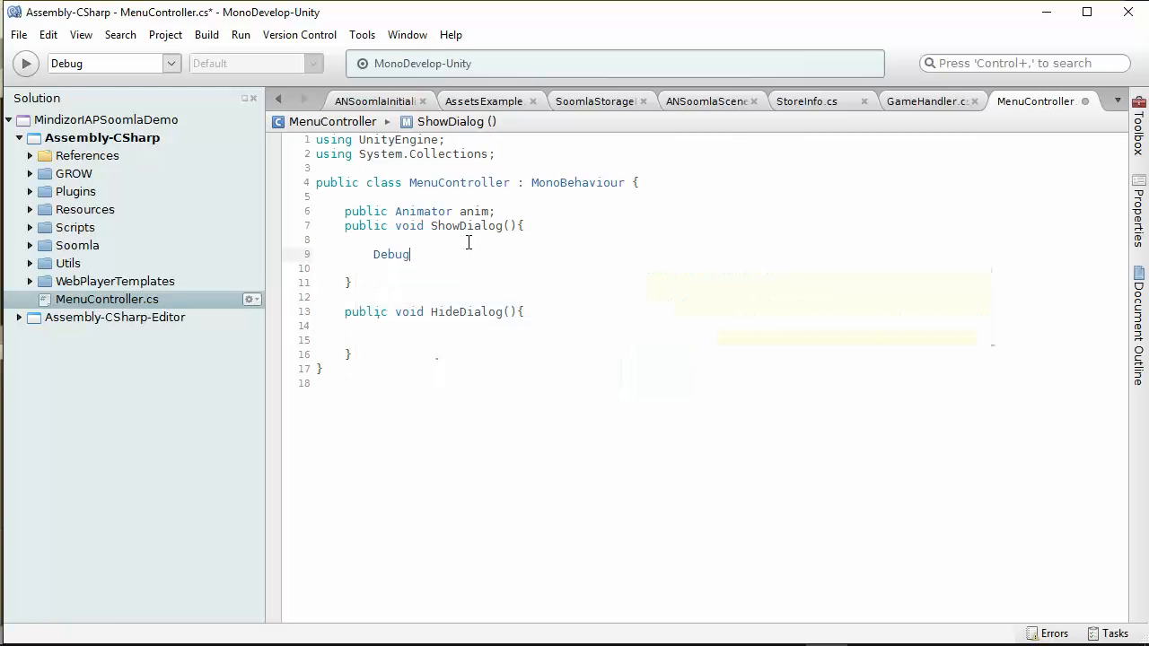
text(.l)
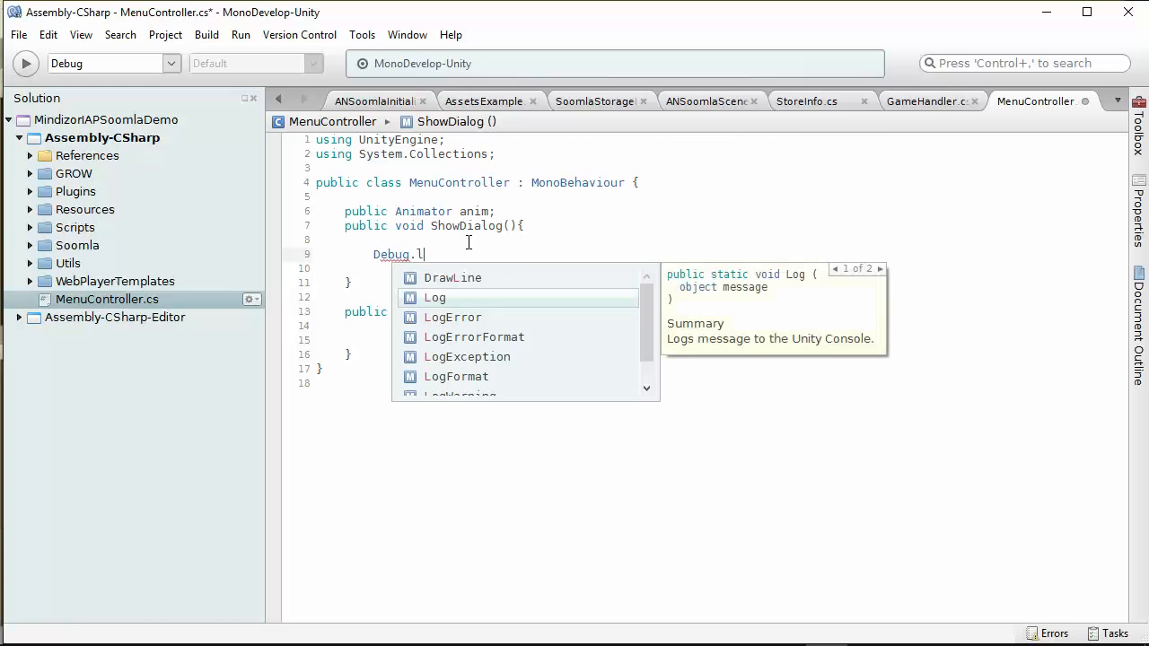
key(Return)
text(();)
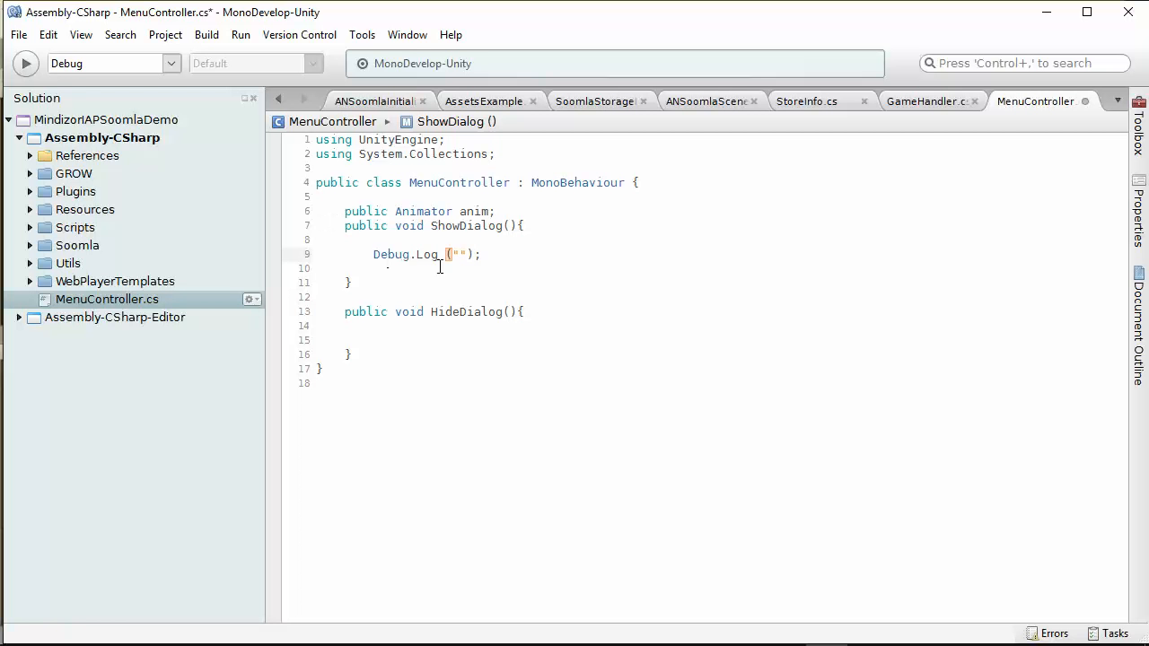
drag(503, 251, 353, 252)
click(410, 341)
key(ctrl+v)
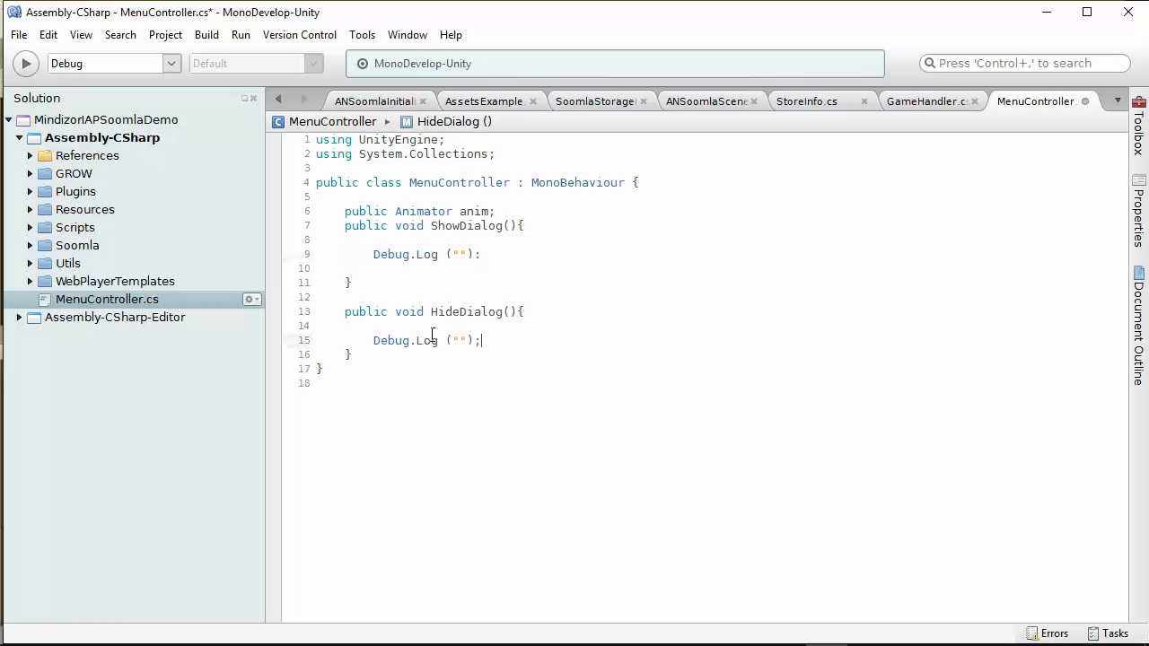
- Fill each log message with its own method's name, "HideDialog" and "ShowDialog", and save the script
double_click(451, 313)
key(ctrl+c)
click(458, 340)
key(ctrl+v)
double_click(452, 227)
key(ctrl+c)
click(460, 255)
key(ctrl+v)
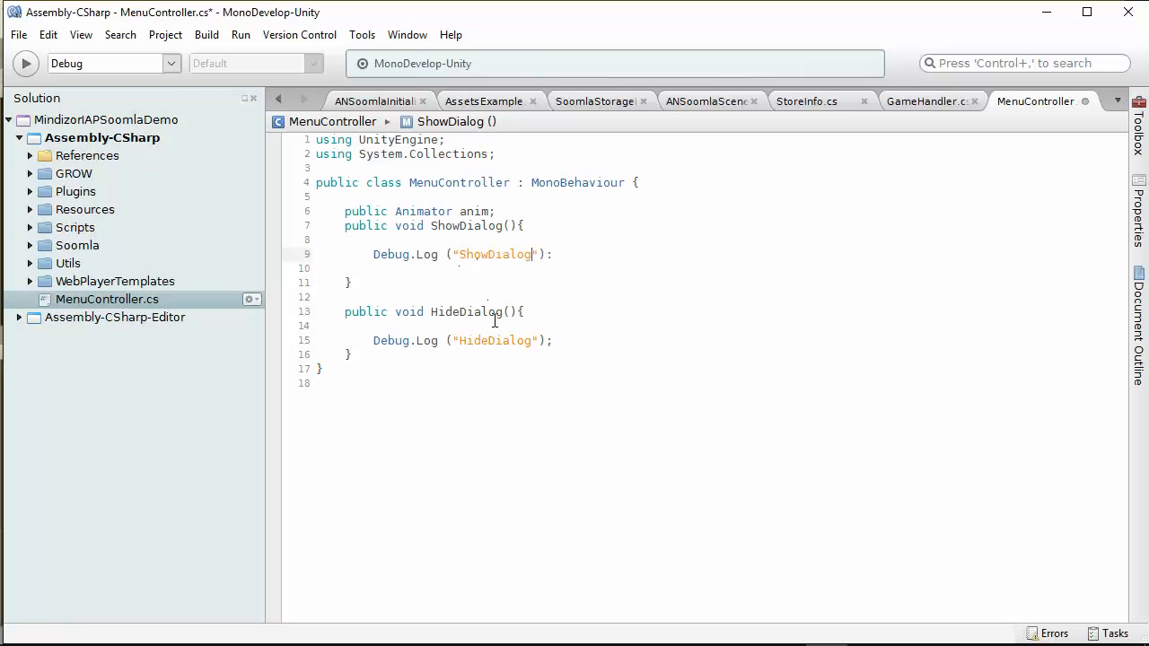
click(18, 34)
click(39, 99)
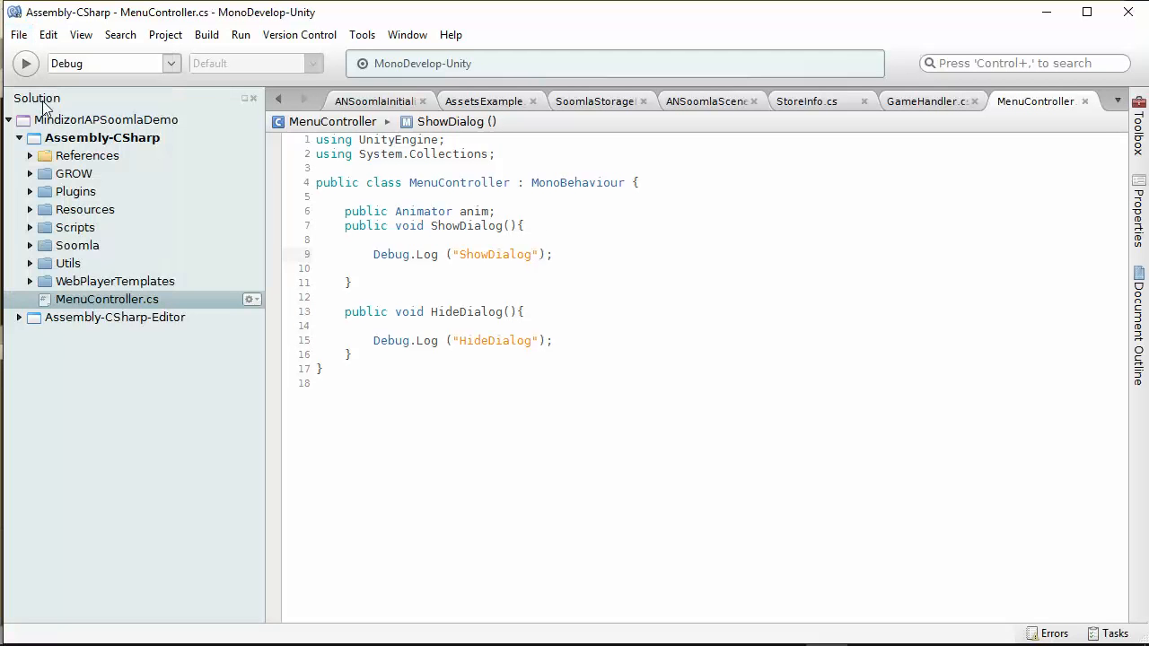
- Switch to Unity, add an Animator component to MenuContainer, and assign MenuContainer to the Menu Controller script's Anim field
click(1044, 12)
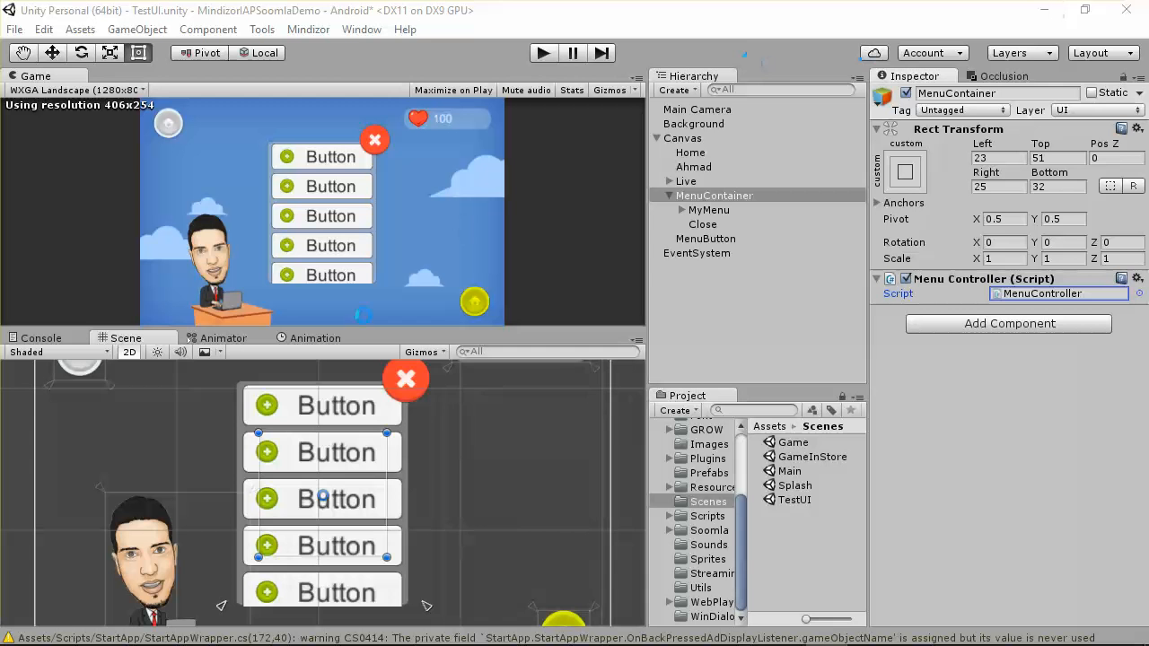
scroll(546, 626, down, 1)
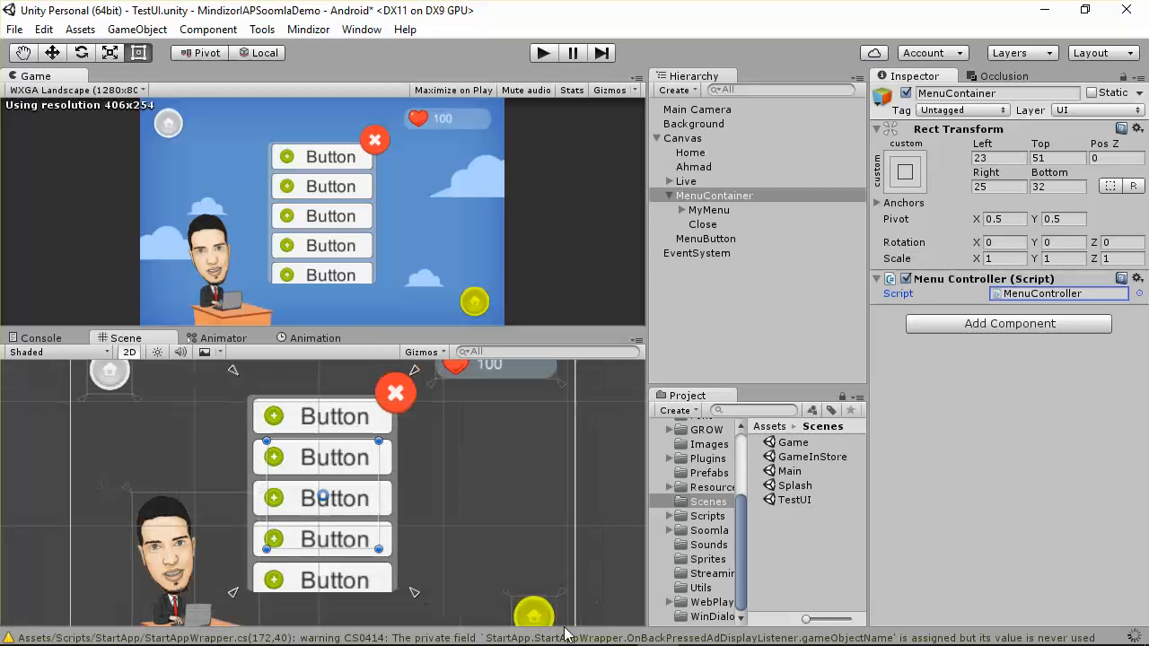
click(544, 621)
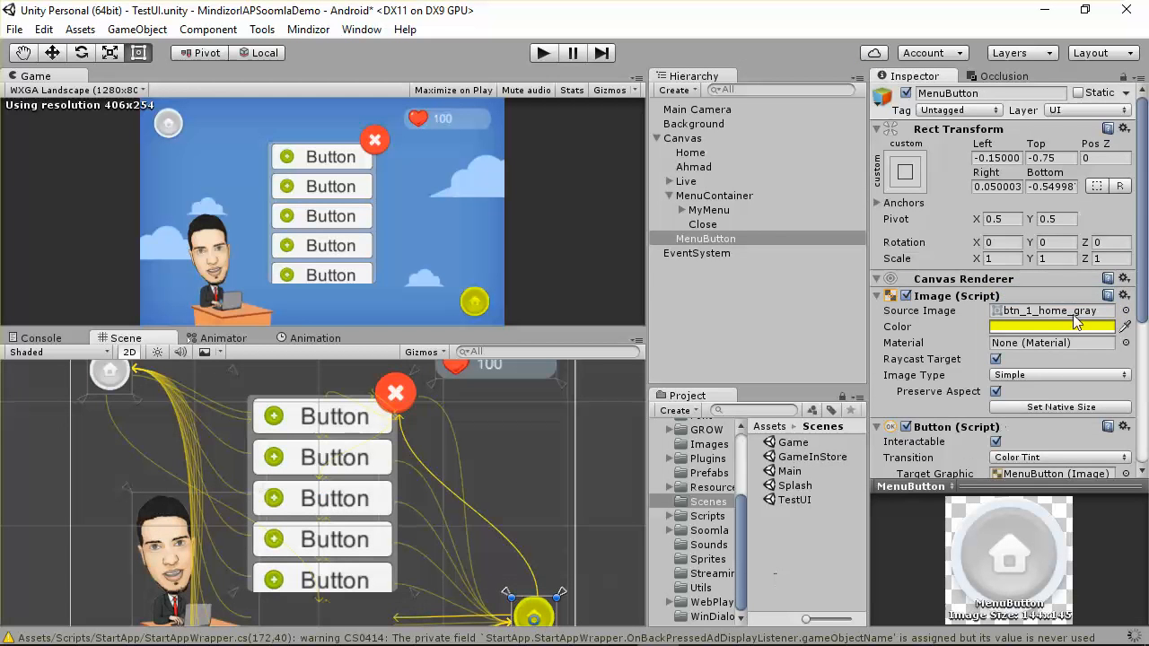
scroll(1008, 348, down, 5)
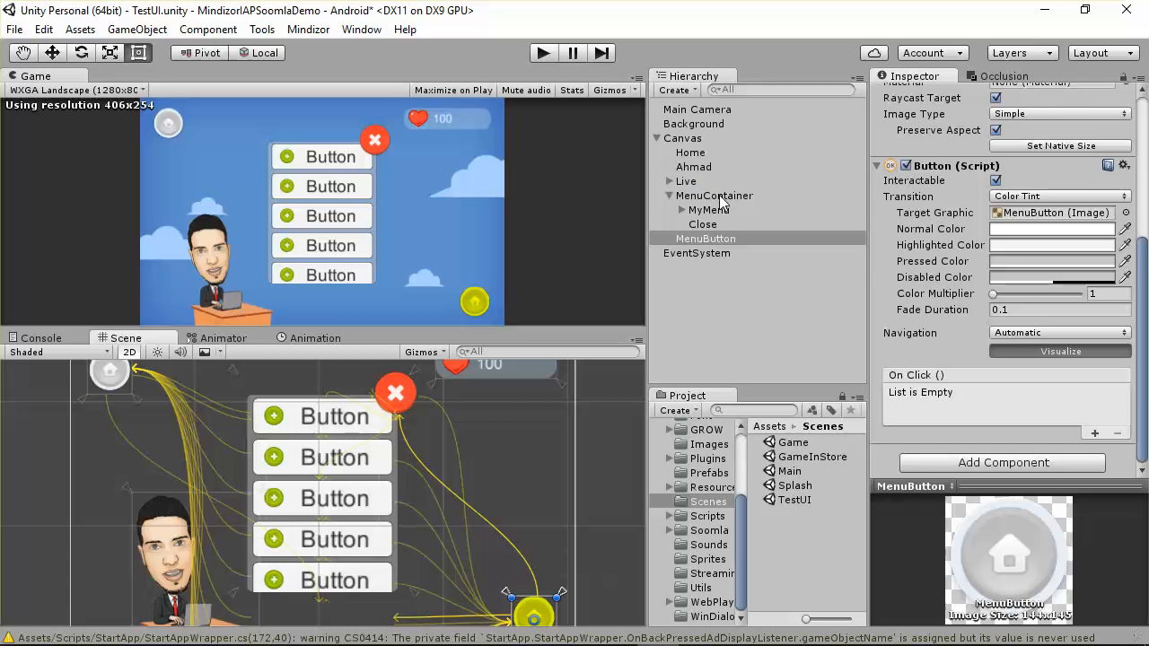
click(722, 196)
click(720, 196)
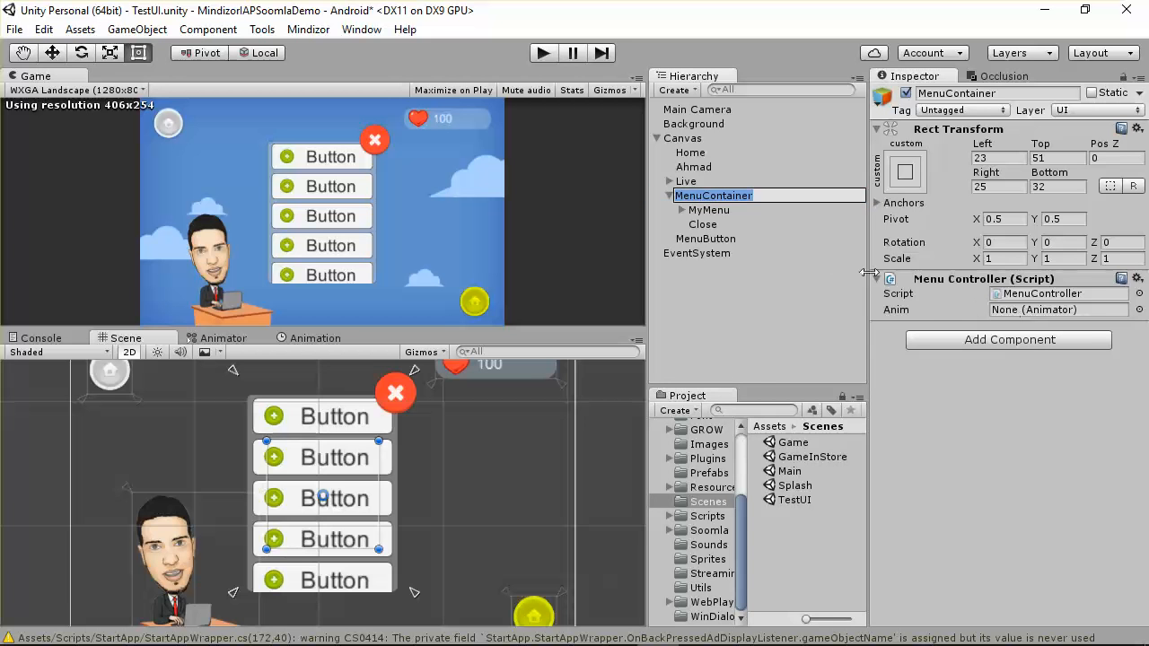
click(724, 211)
click(719, 202)
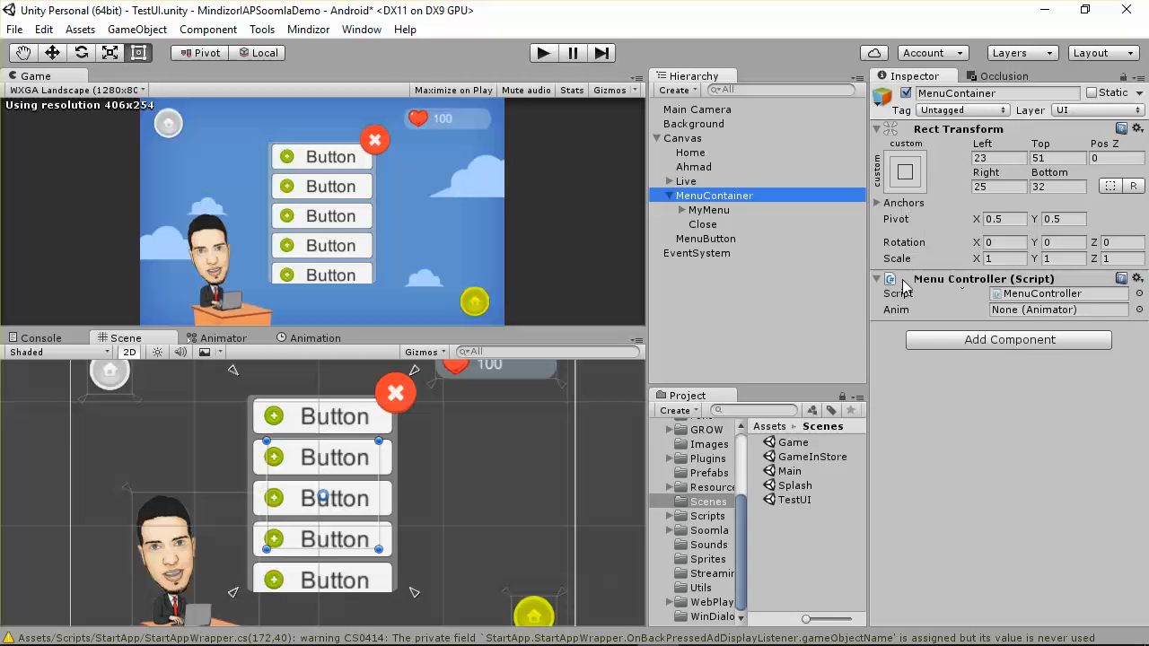
click(1010, 340)
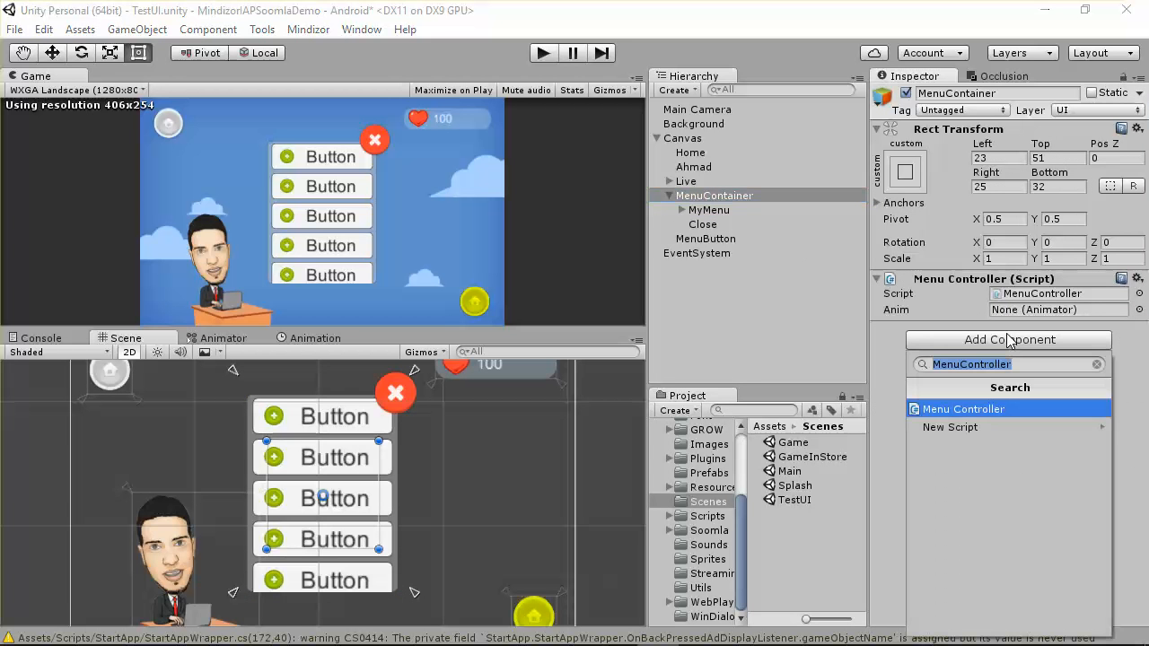
text(an)
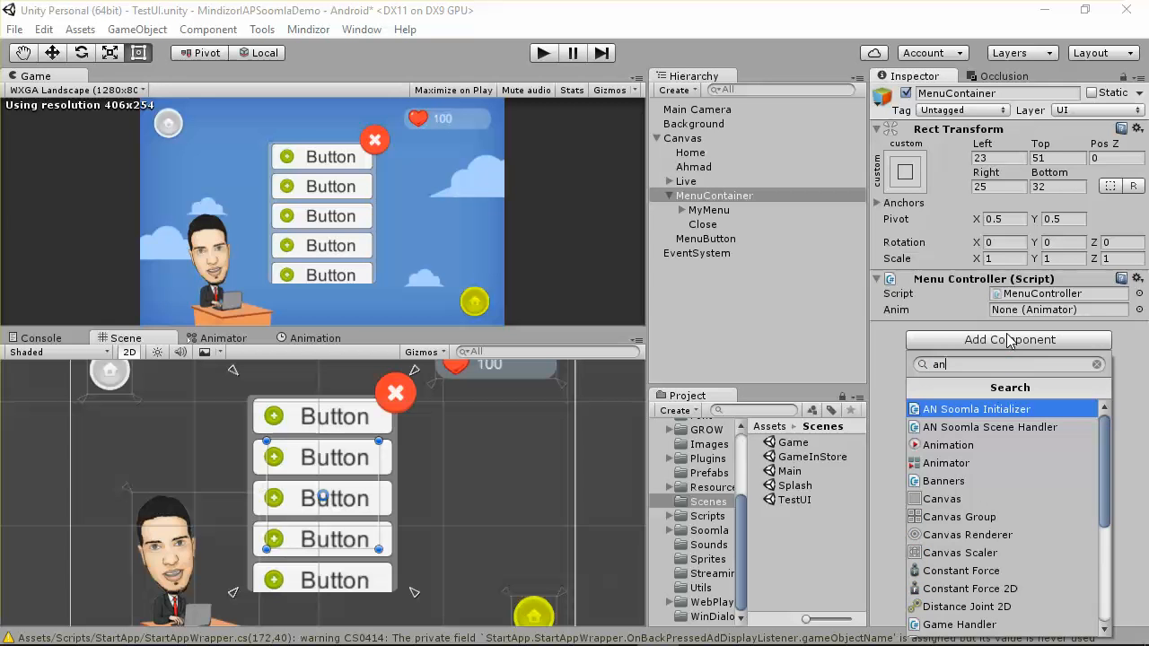
click(972, 464)
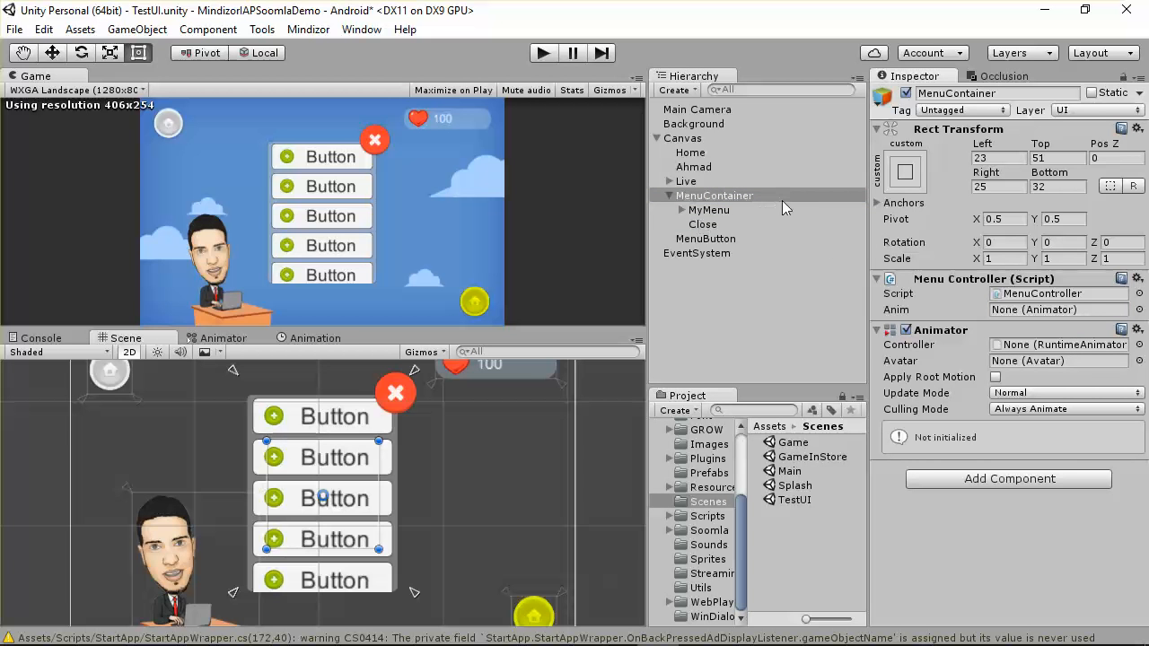
drag(746, 198, 1033, 318)
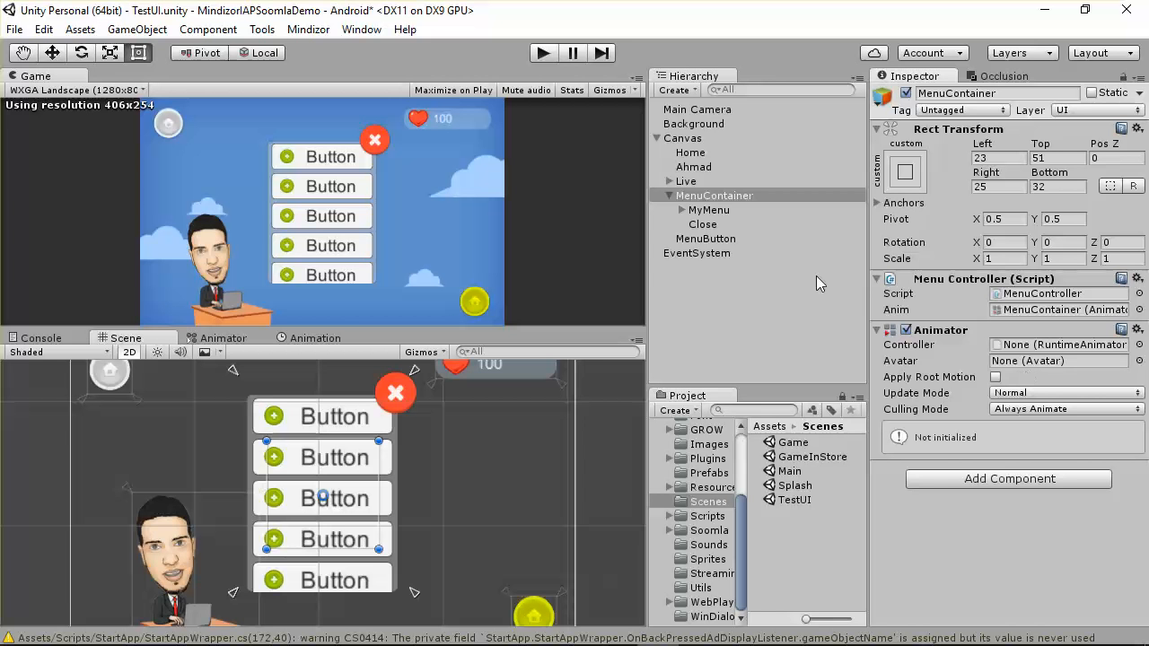
- Add an On Click event entry to MenuButton with MenuContainer as its target object
click(709, 210)
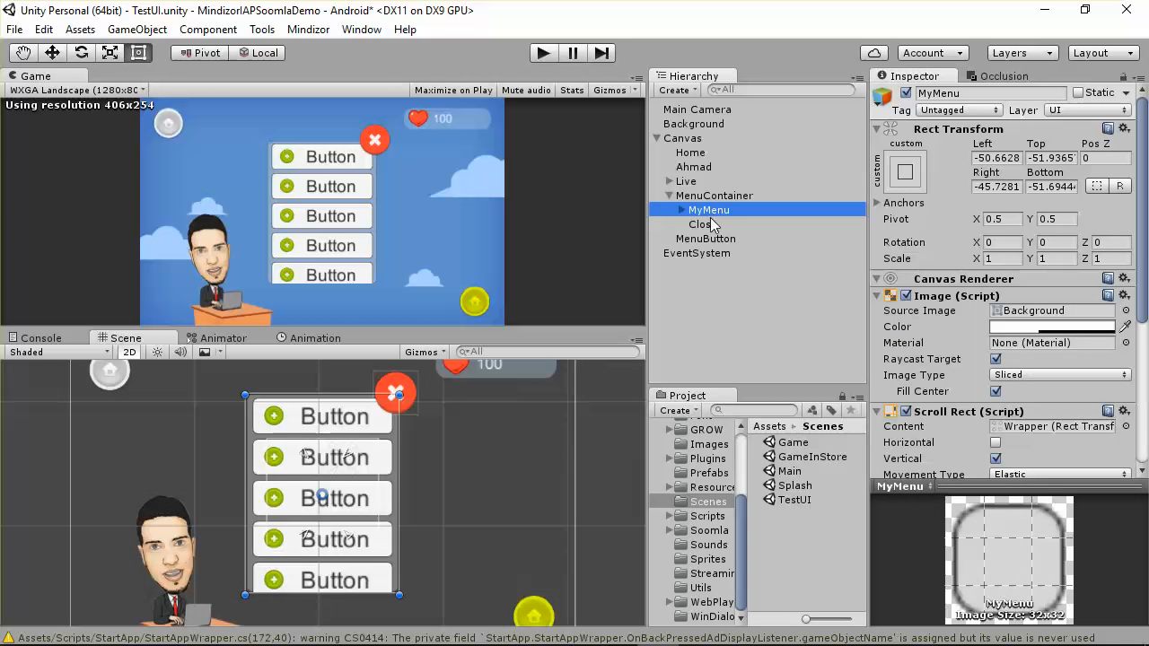
scroll(591, 581, down, 1)
click(516, 608)
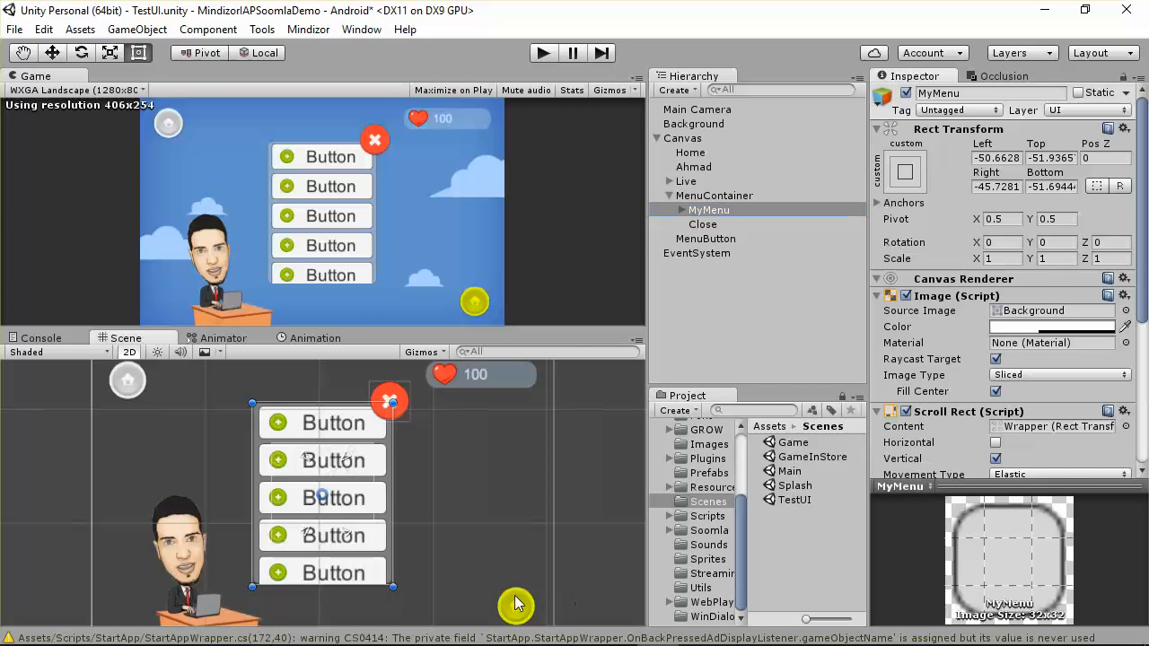
scroll(1077, 359, down, 5)
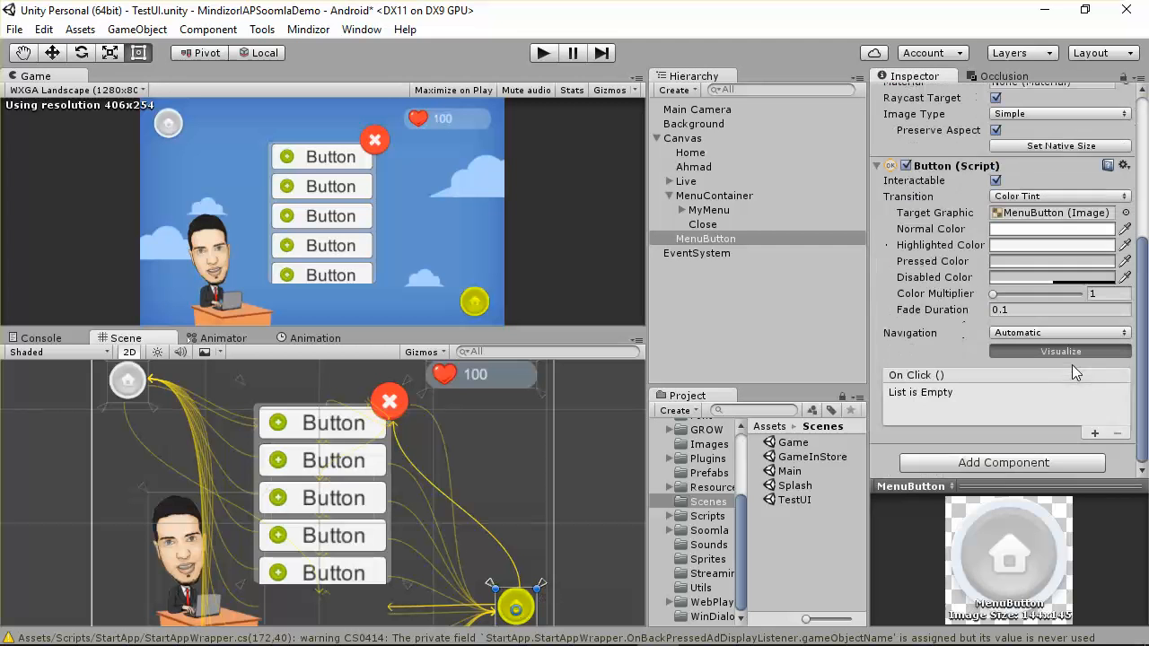
click(1094, 432)
click(953, 411)
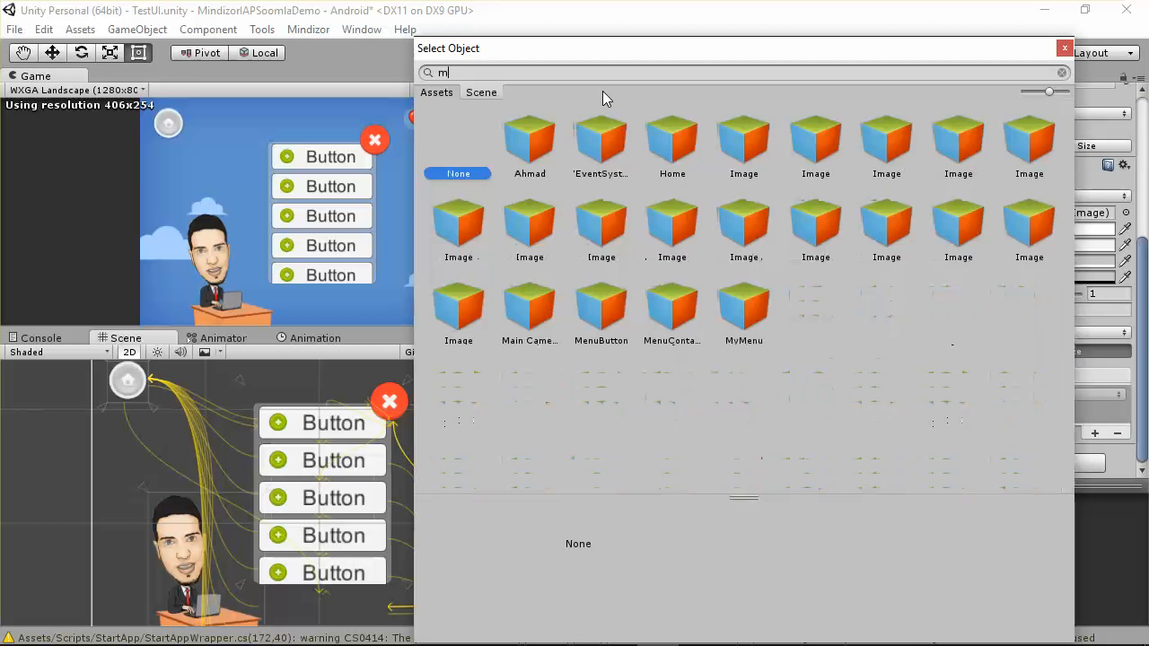
text(menu)
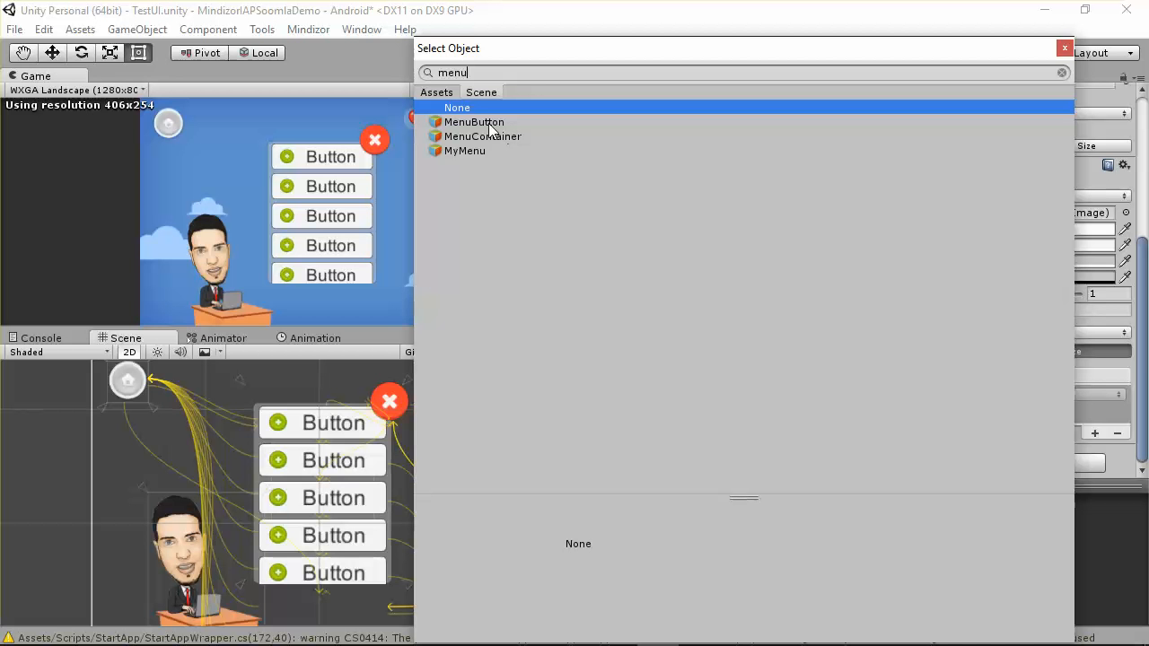
click(475, 139)
click(476, 143)
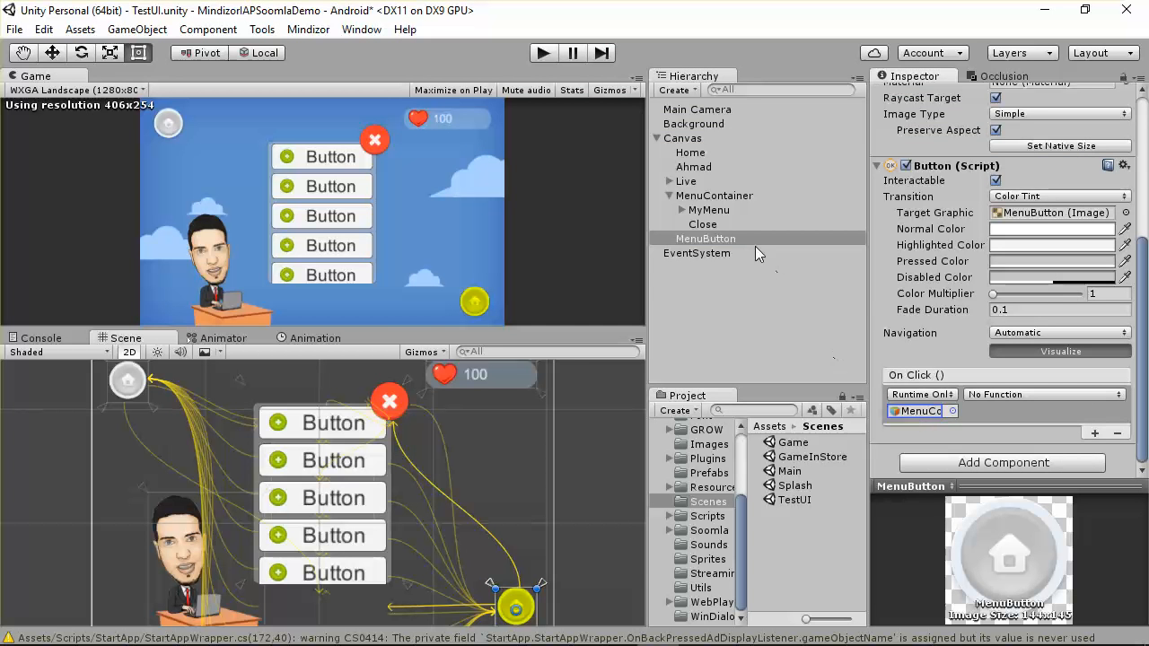
- Add an On Click event entry to the Close button with MenuContainer as its target object
click(706, 225)
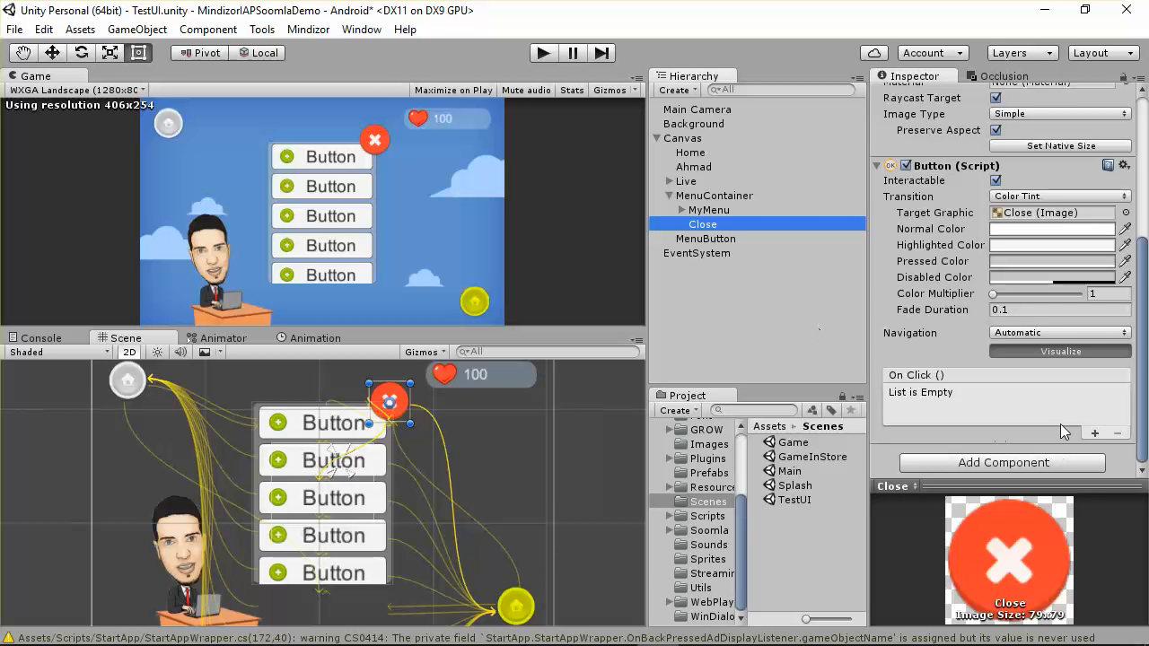
click(1094, 433)
click(952, 411)
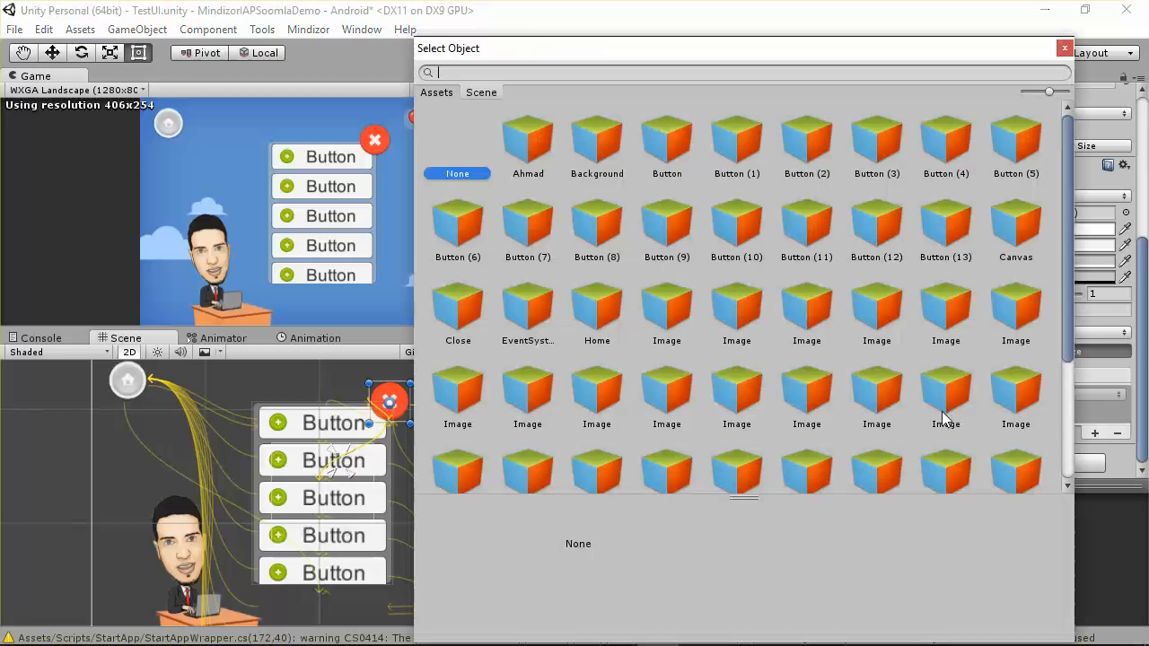
text(menu)
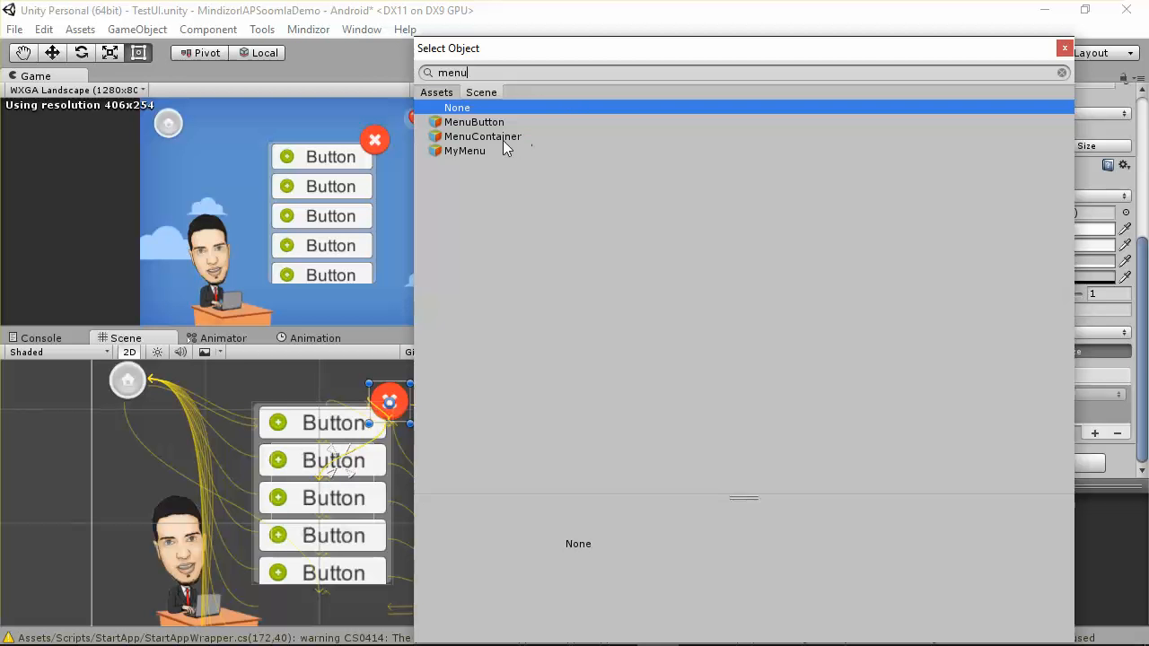
double_click(525, 137)
- Set the Close button's On Click function to MenuController.HideDialog
click(705, 196)
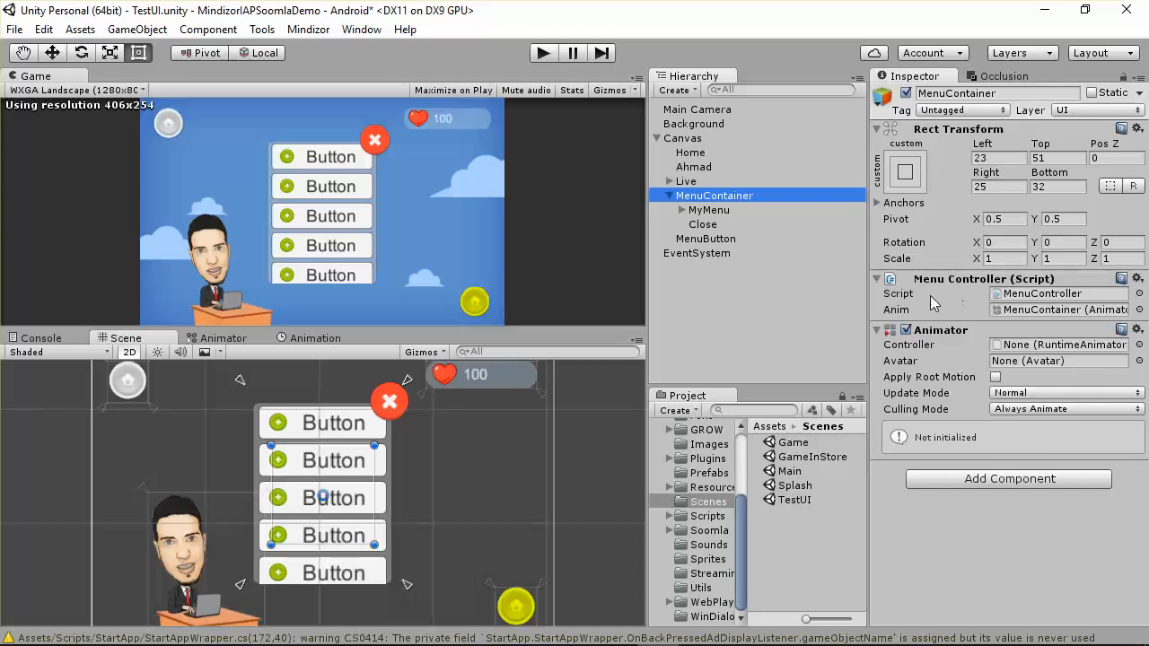
click(727, 224)
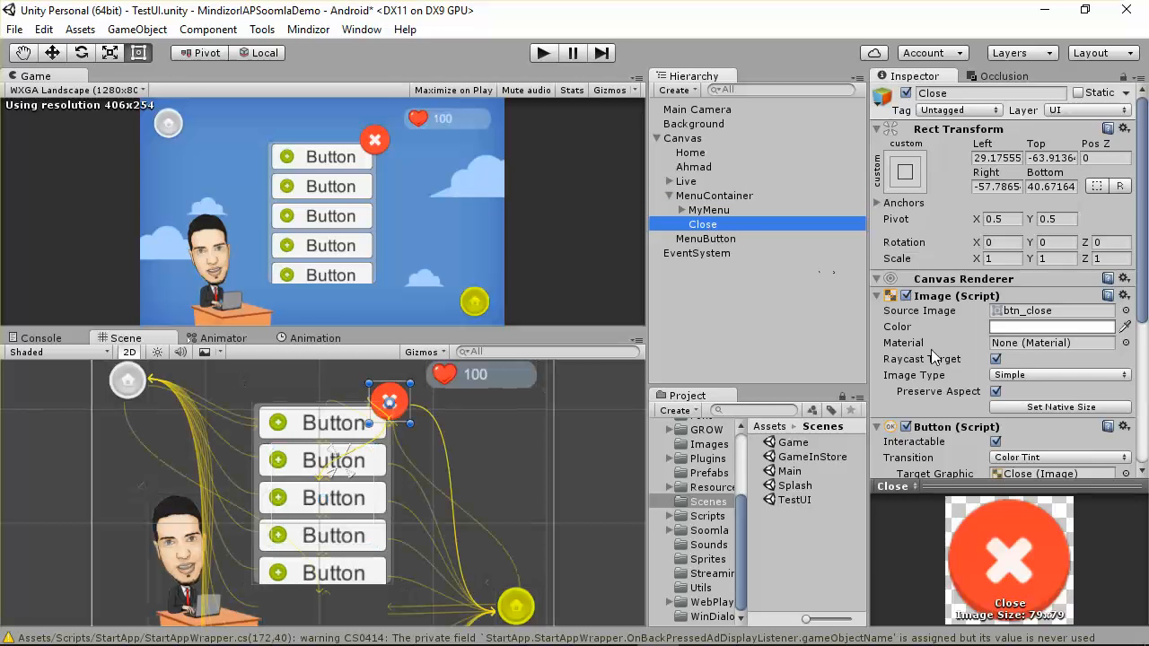
scroll(1097, 381, down, 5)
scroll(1093, 375, down, 1)
click(1042, 395)
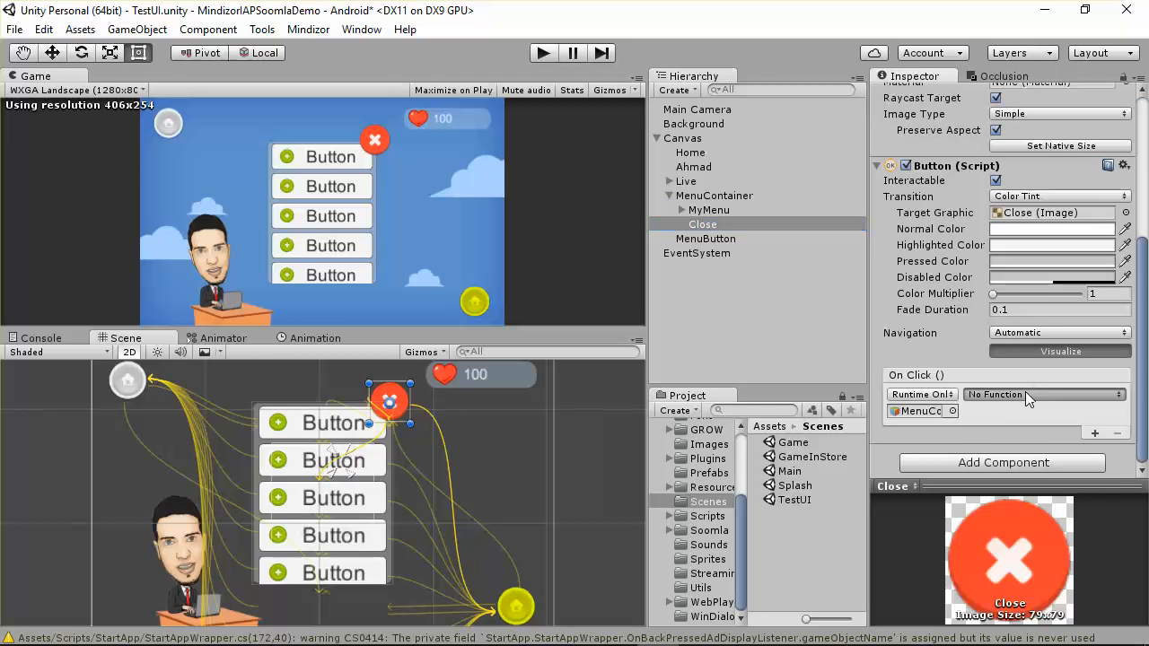
mouse_move(1032, 481)
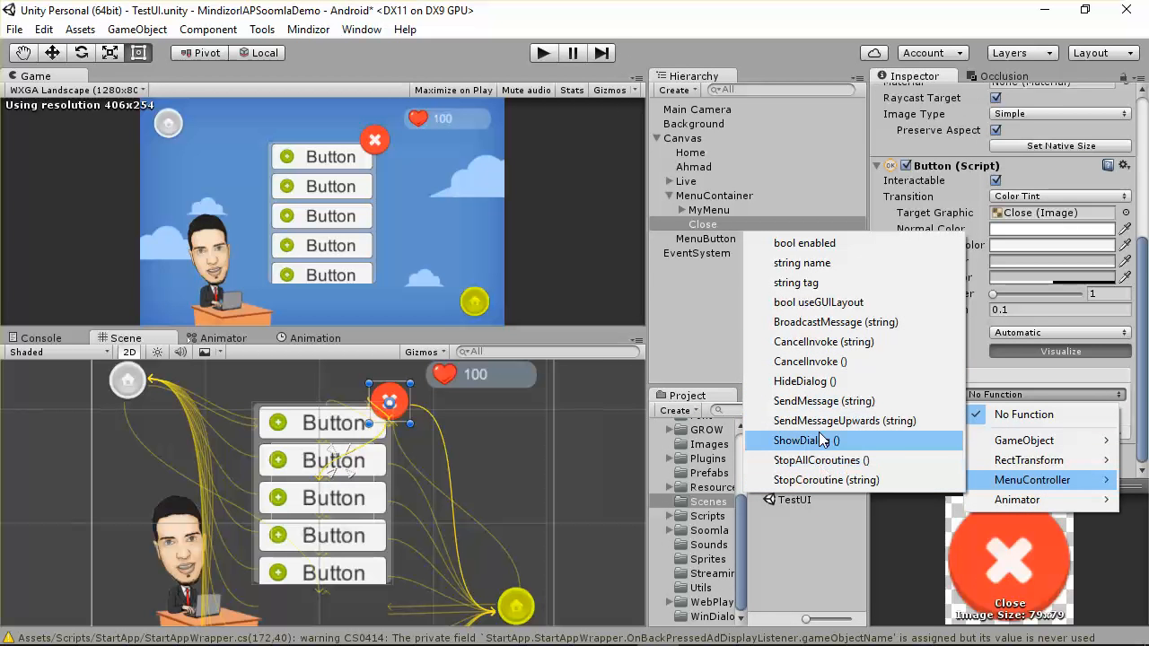
click(808, 380)
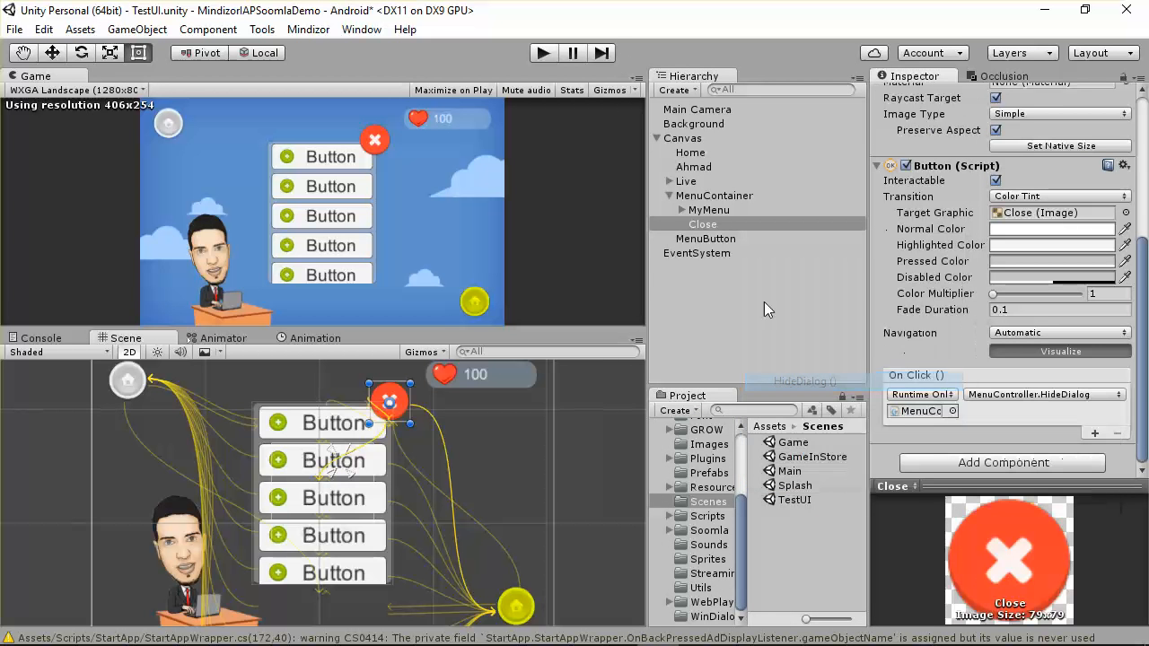
- Set MenuButton's On Click function to MenuController.ShowDialog and save the scene
click(716, 239)
click(1078, 396)
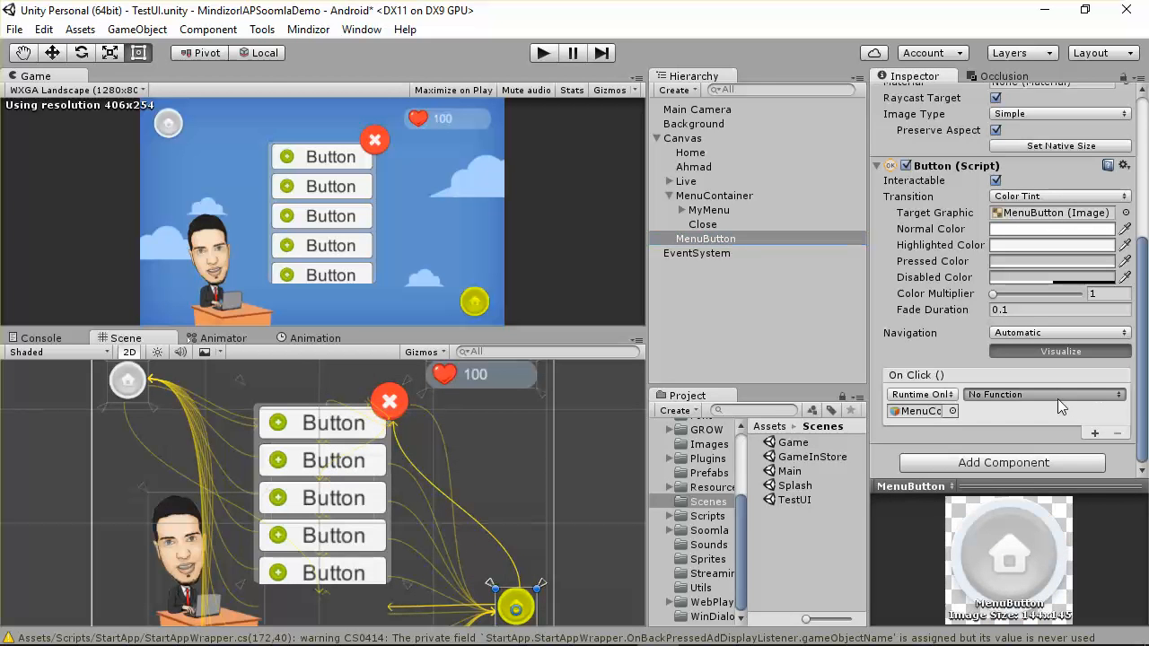
mouse_move(1096, 480)
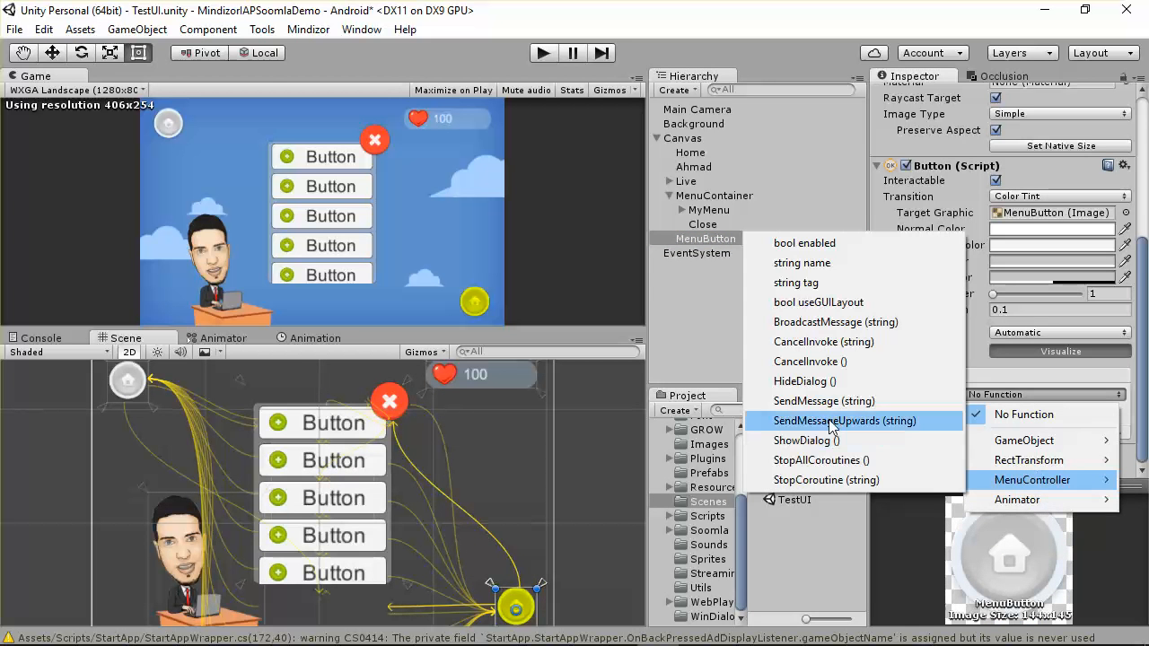
click(805, 441)
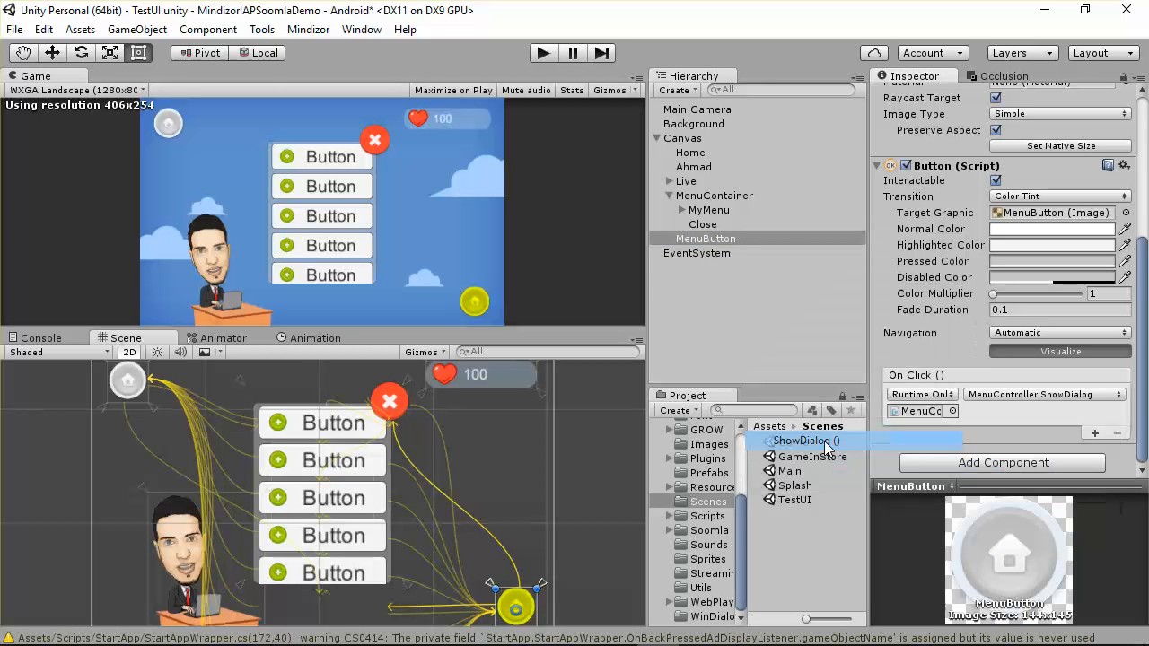
click(14, 30)
click(110, 97)
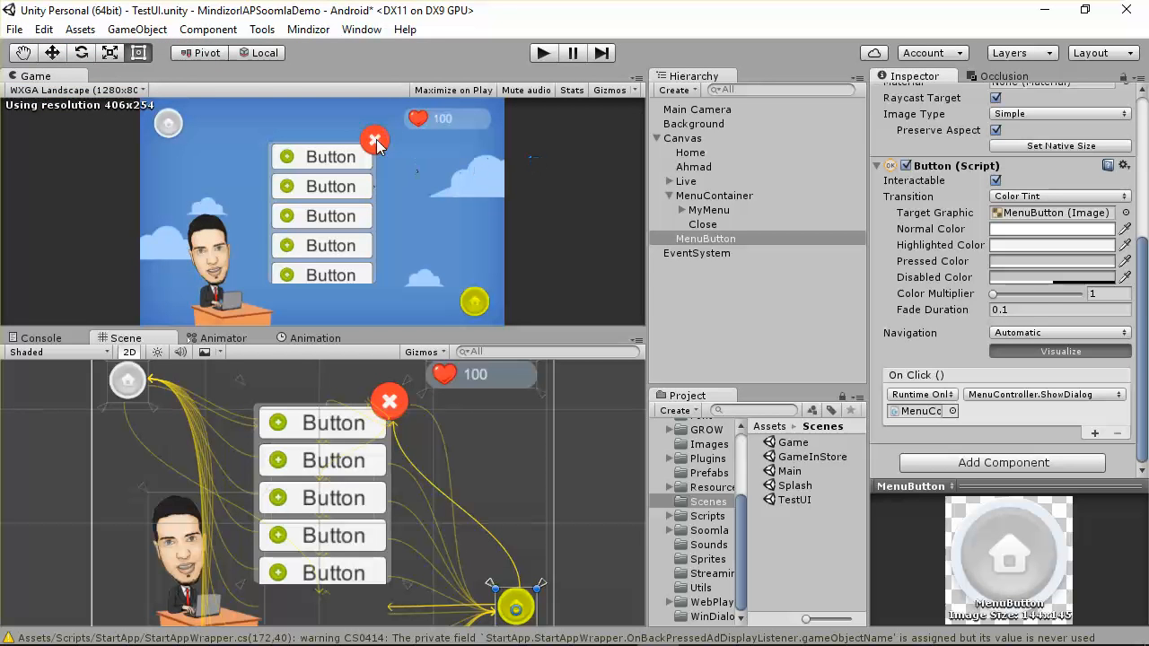
- Run the scene in play mode and clear all messages from the Console
click(544, 53)
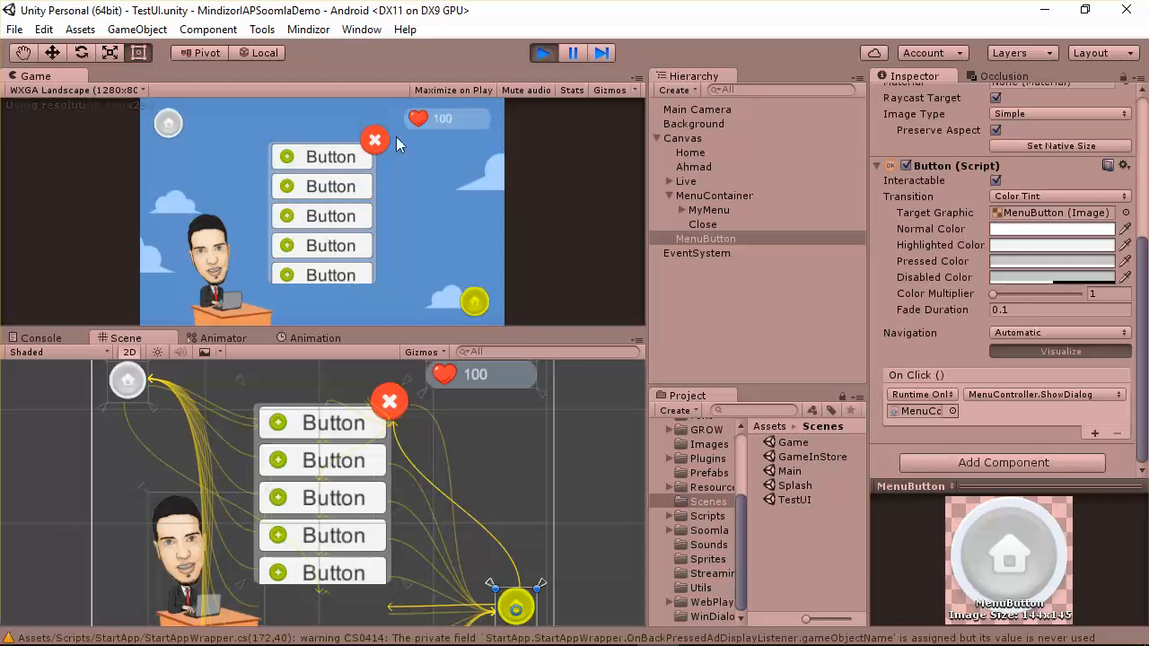
click(45, 338)
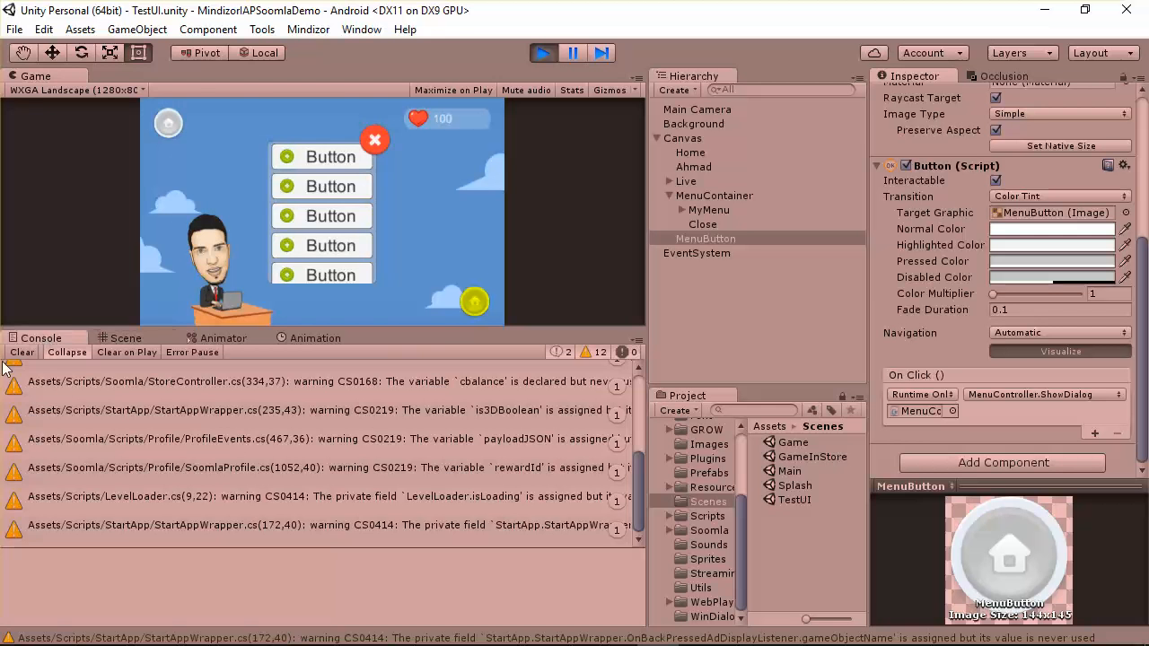
click(23, 352)
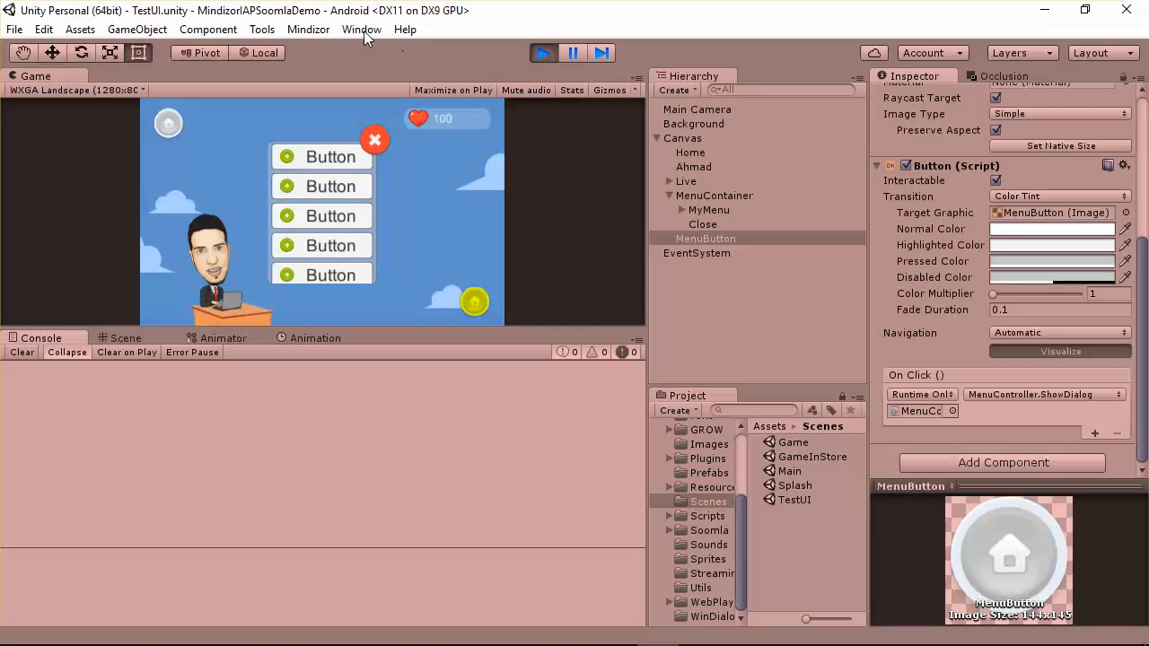
click(363, 31)
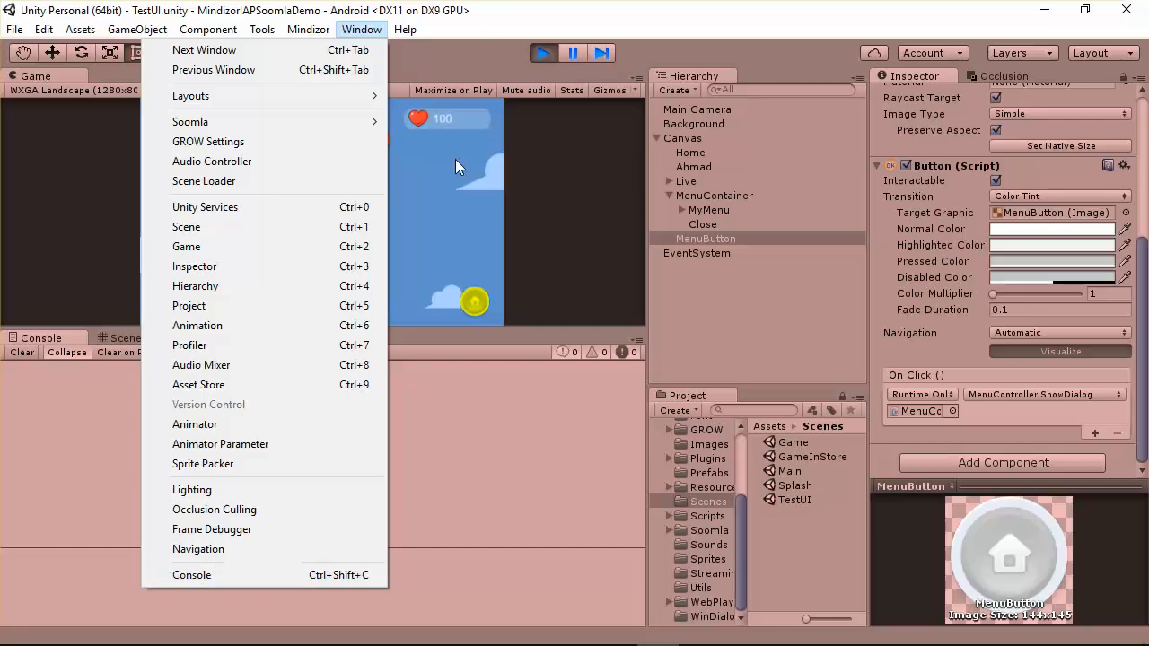
click(489, 29)
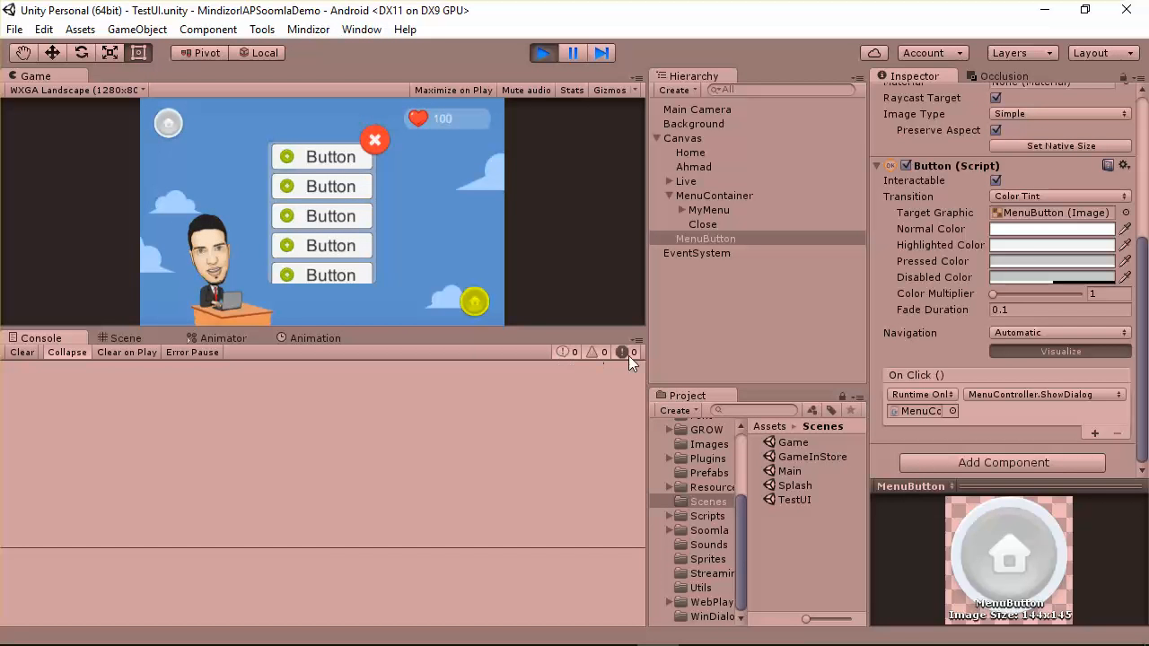
- Test the red close button repeatedly in the running game, checking its Console log messages with Collapse off and on
click(374, 144)
click(59, 381)
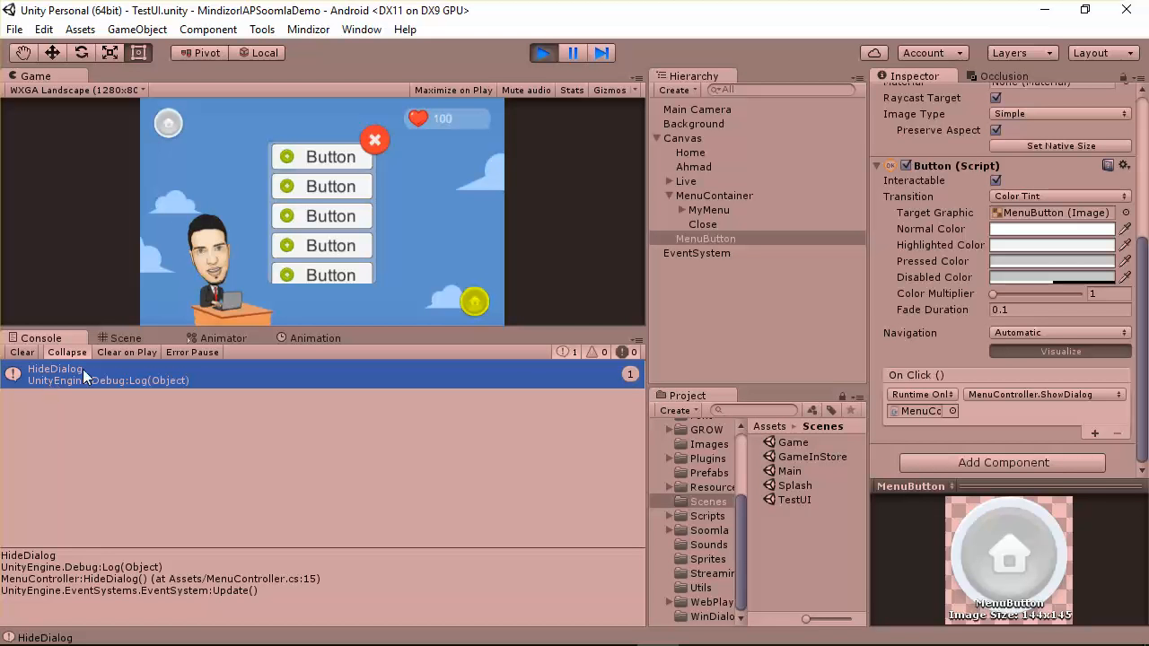
click(67, 356)
click(376, 138)
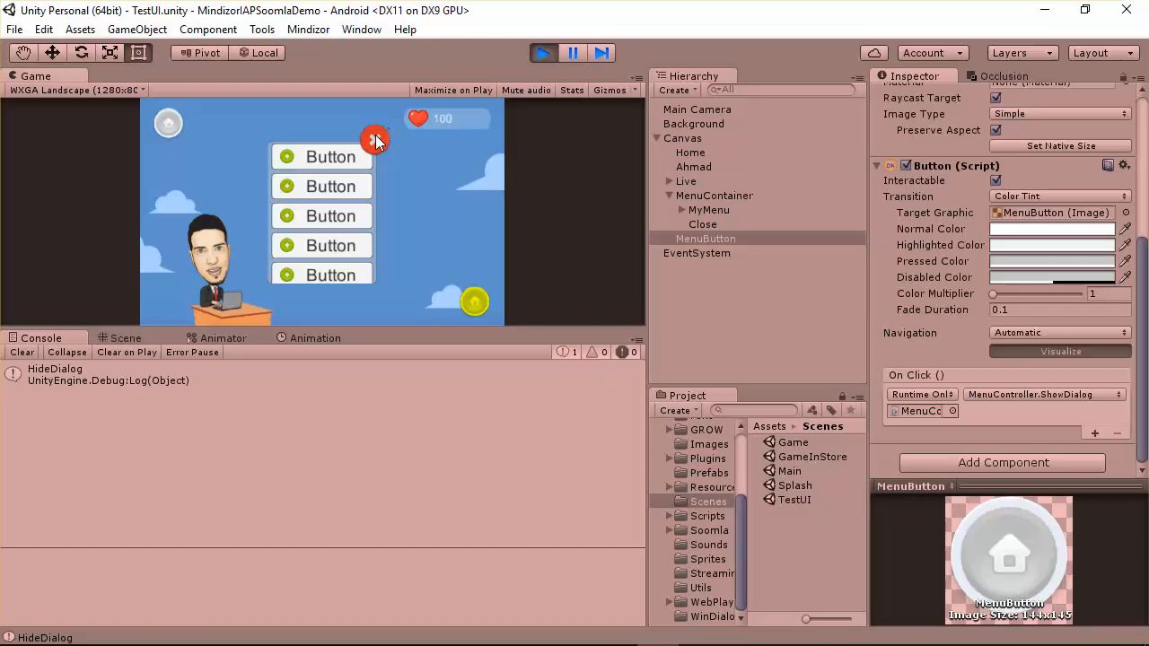
click(376, 137)
click(377, 137)
click(376, 141)
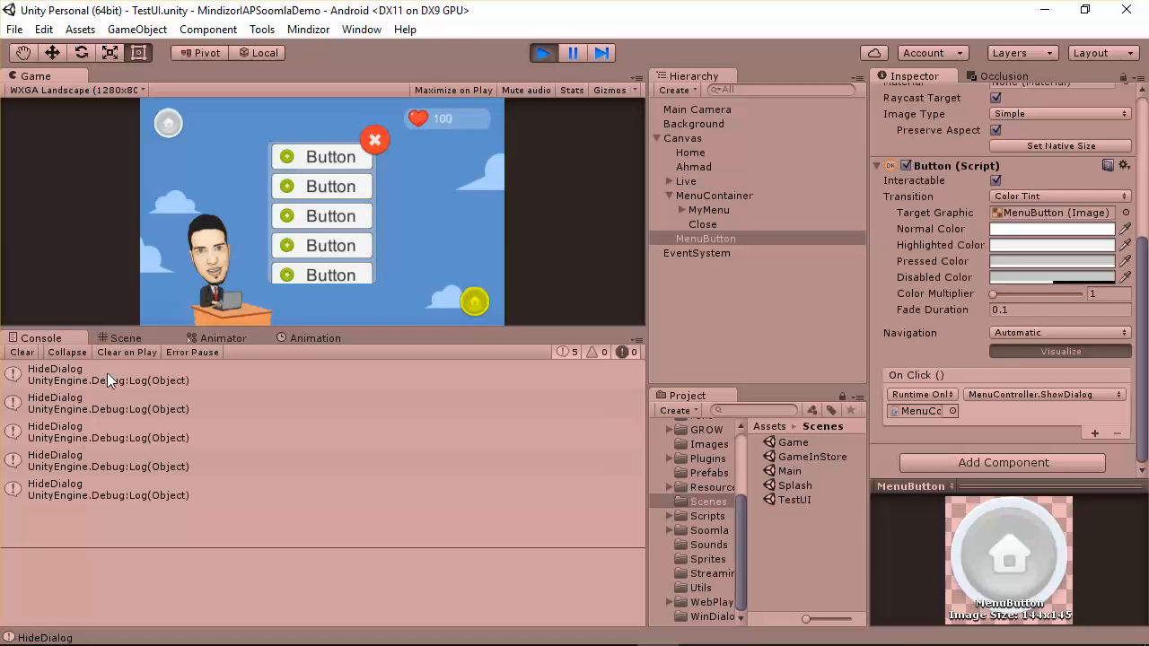
click(67, 353)
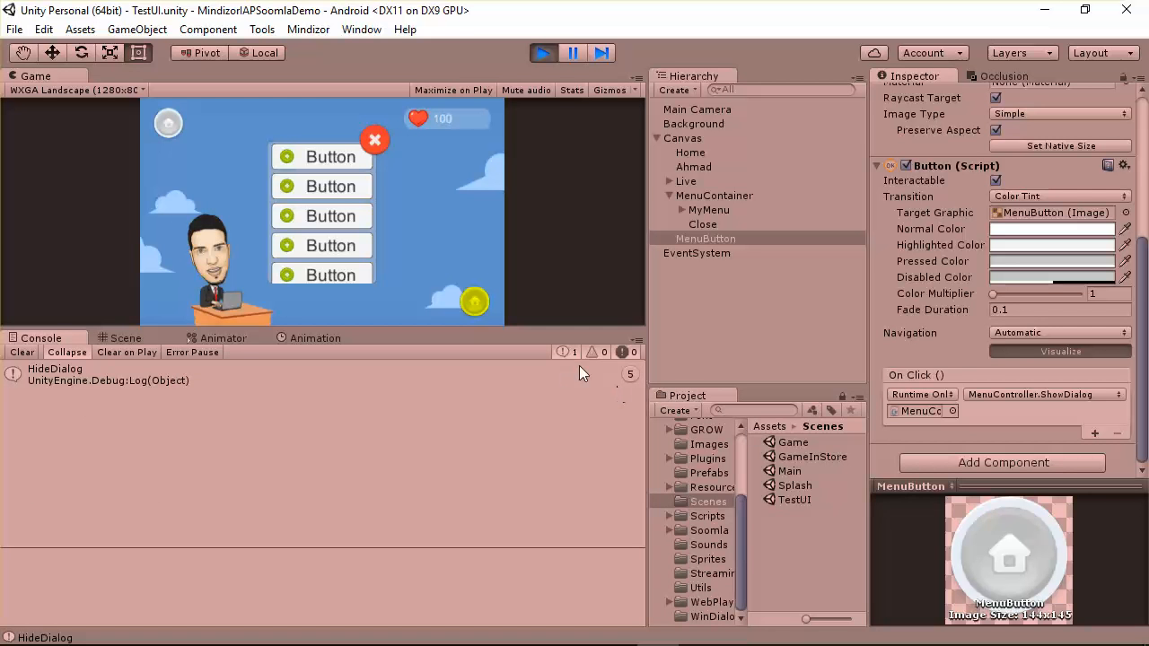
click(376, 140)
click(375, 140)
click(377, 141)
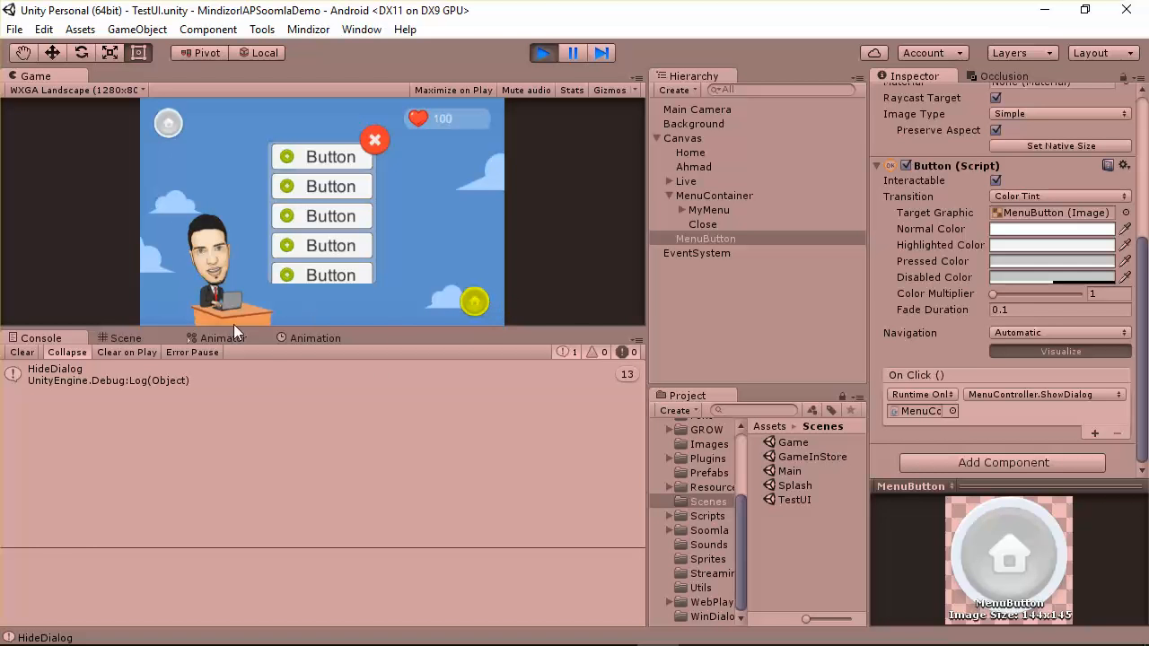
- Test the yellow menu button three times in the running game, check its log message, and stop play mode
click(474, 303)
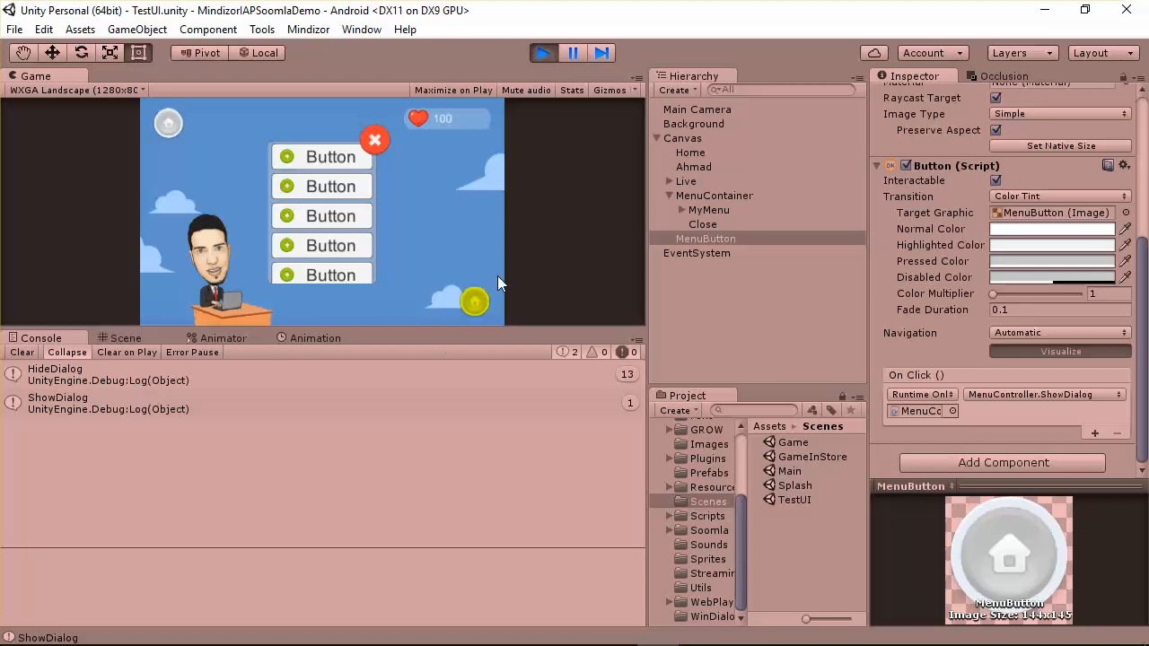
click(475, 302)
click(475, 301)
click(542, 53)
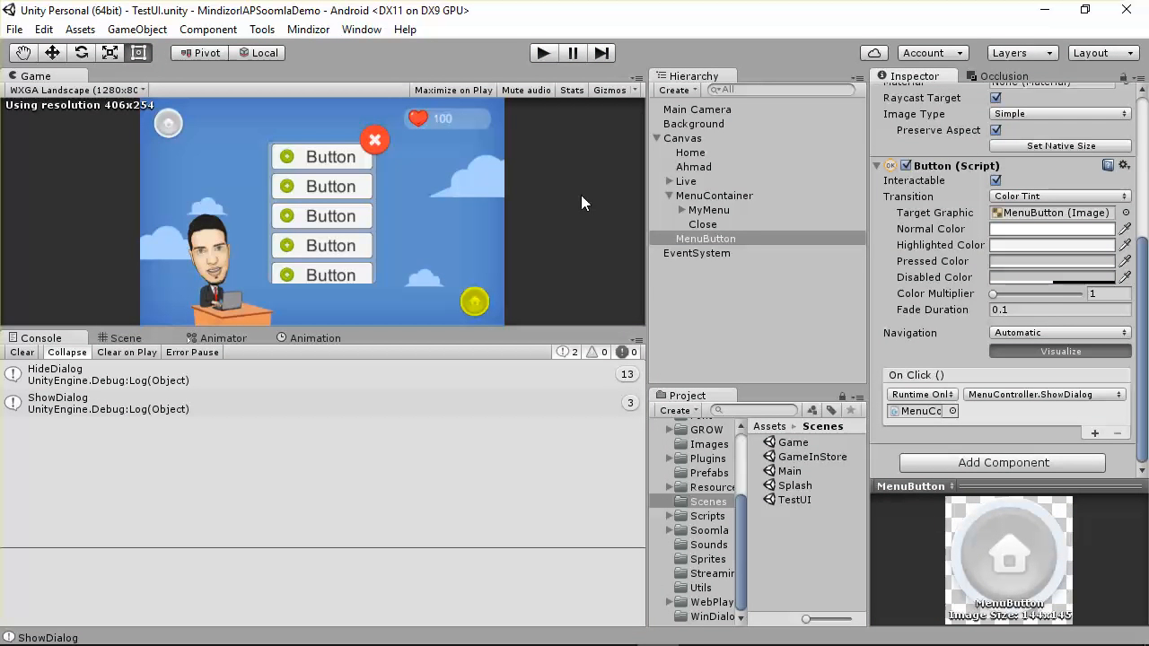